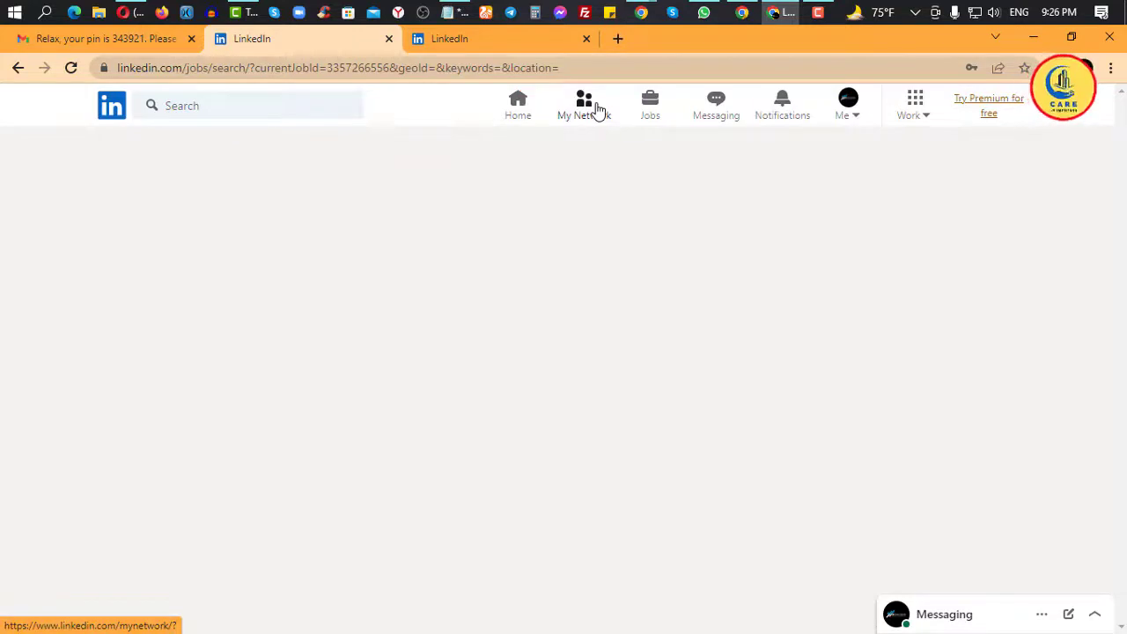
Go to the home feed, start the profile update, and confirm Marketing Manager at CPABuild as the most recent work experience.
left_click(526, 108)
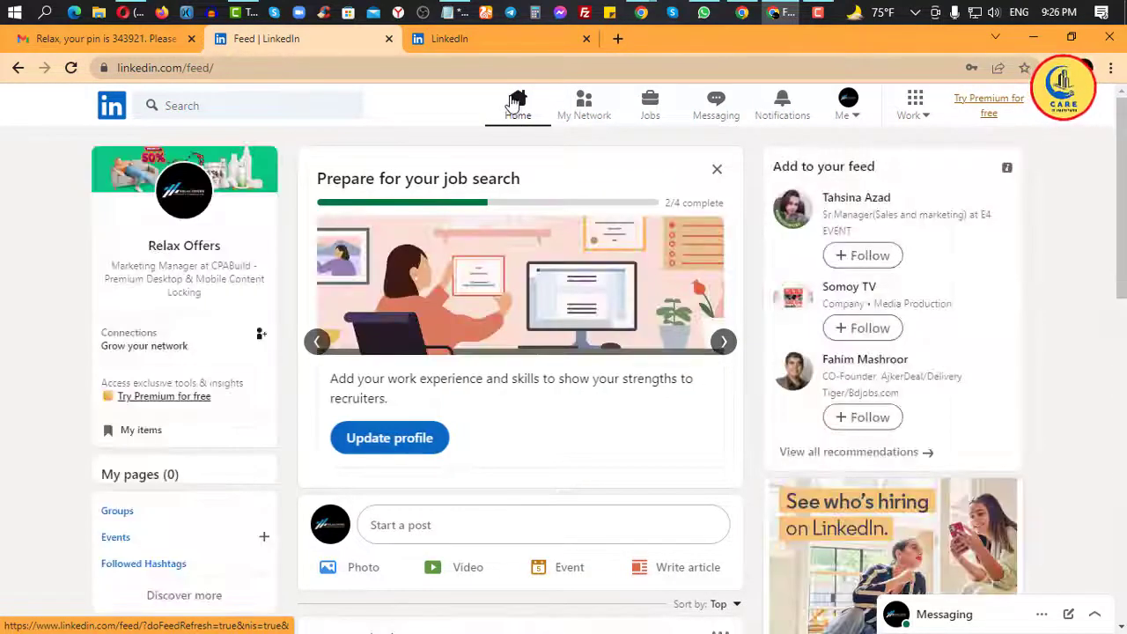
left_click(409, 443)
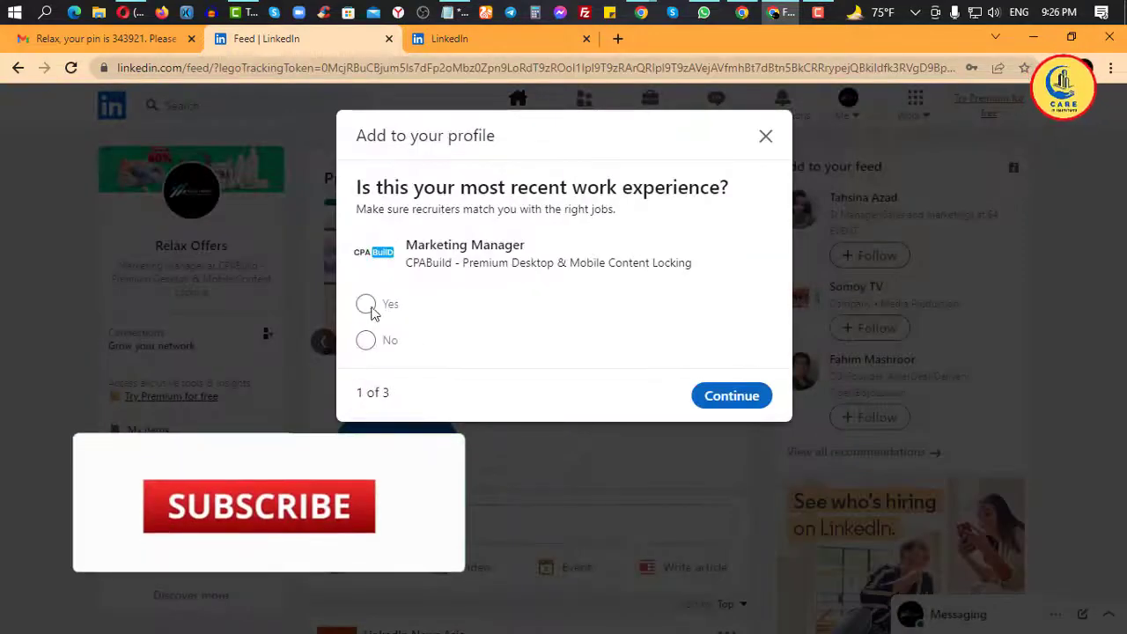
left_click(366, 304)
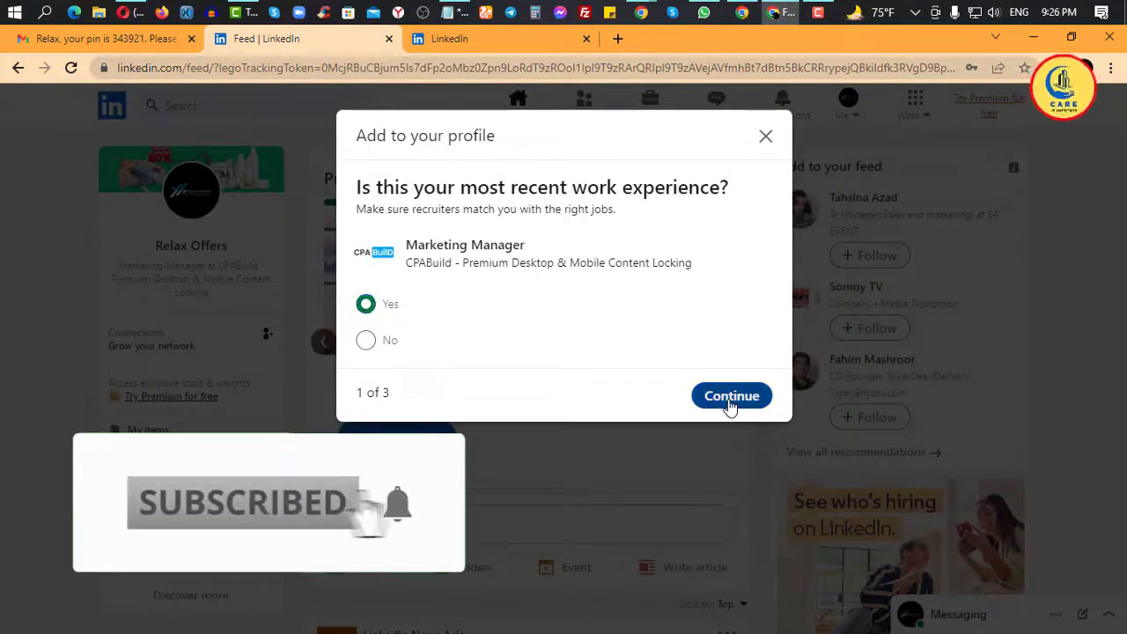
left_click(730, 400)
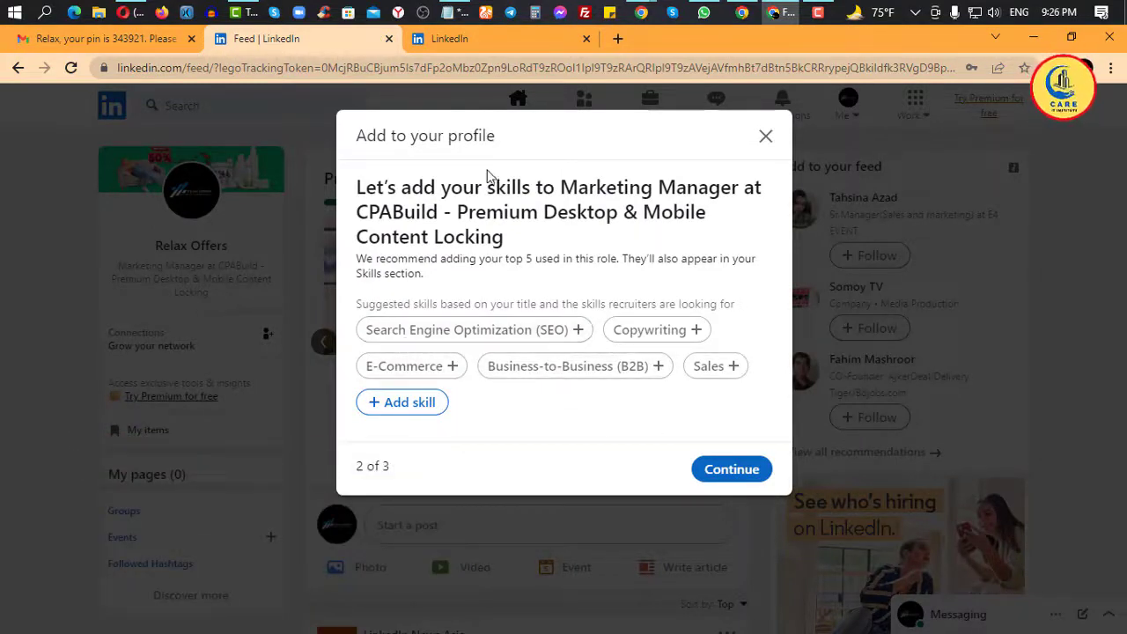
Add Search Engine Optimization (SEO) as a skill for the role and confirm the location as Dhaka, Bangladesh.
left_click(485, 333)
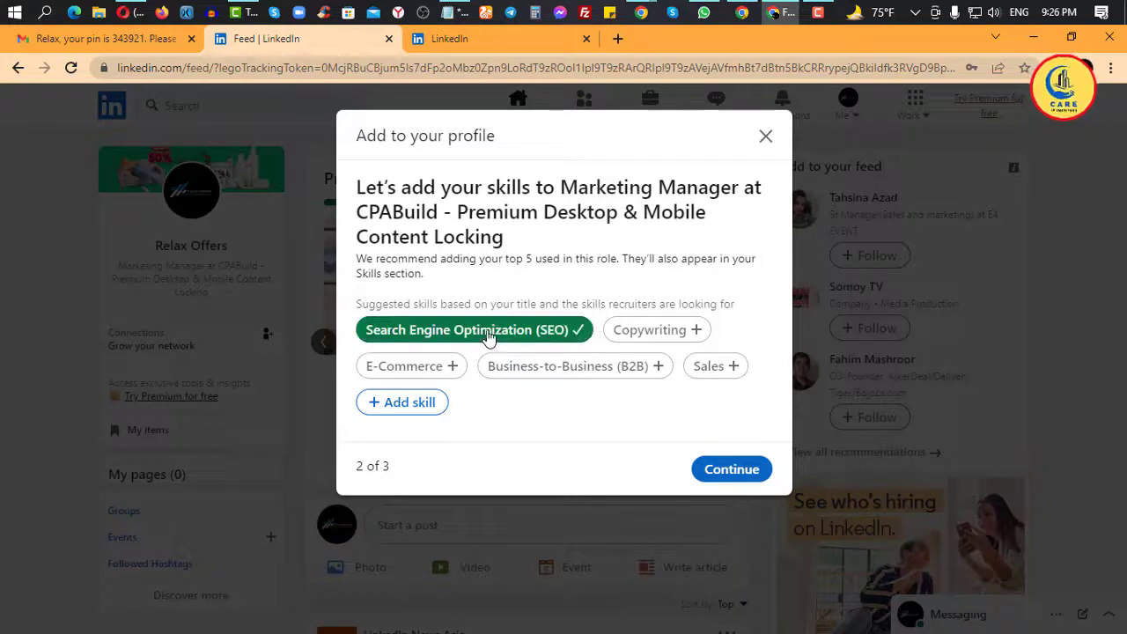
left_click(727, 467)
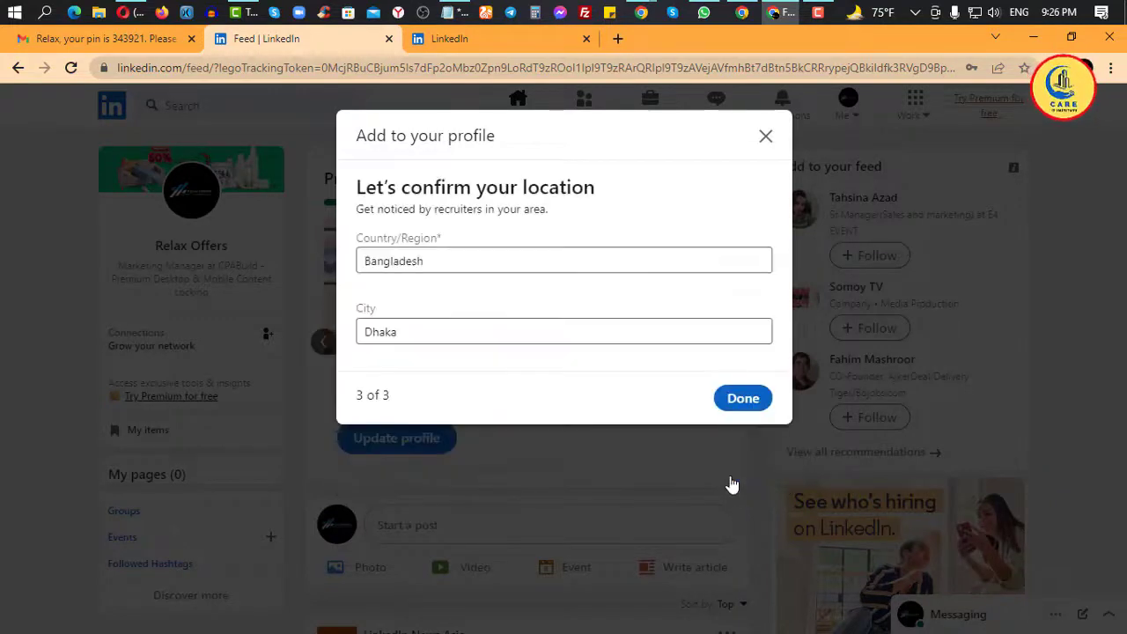
left_click(745, 402)
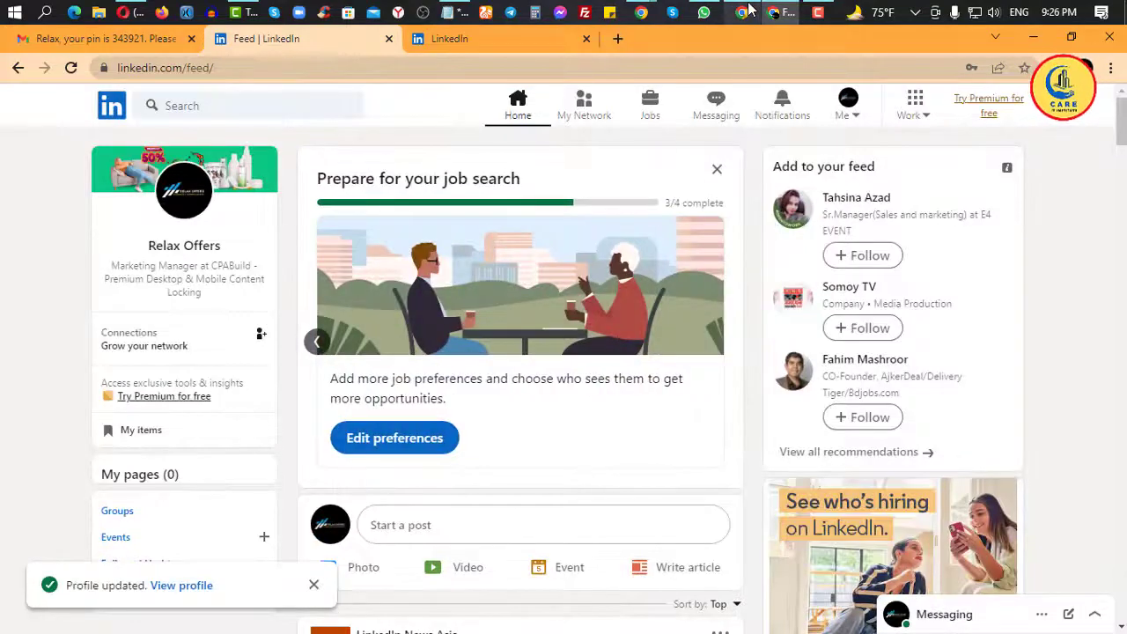
Switch to the Google Meet call, admit the participant waiting to join, and return to the LinkedIn feed.
mouse_move(749, 9)
left_click(725, 69)
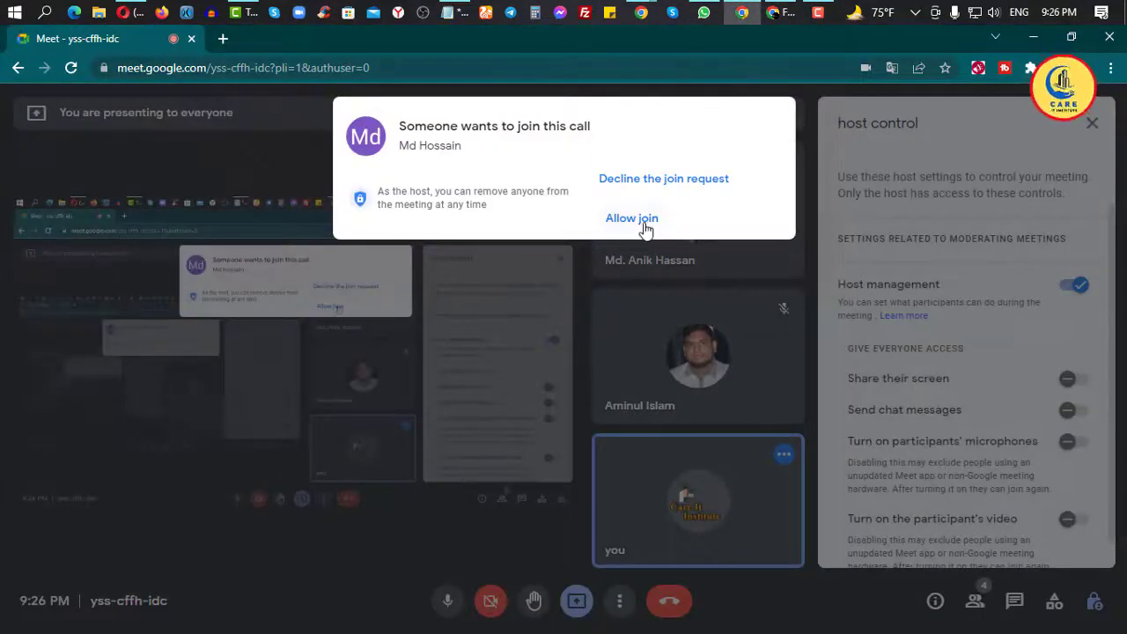
left_click(637, 220)
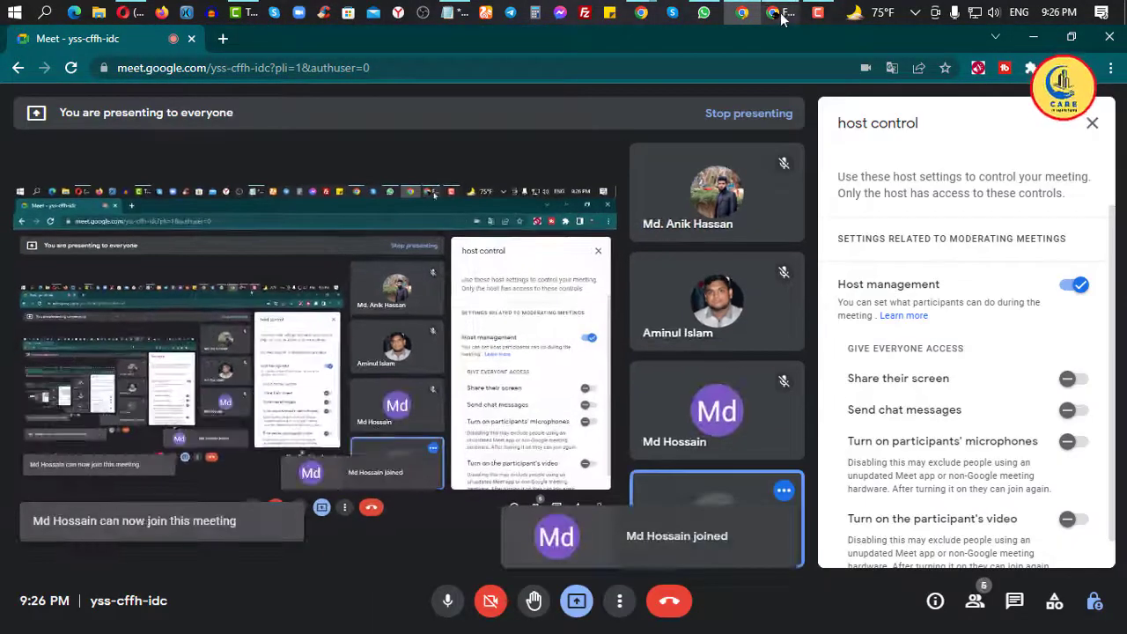
mouse_move(781, 18)
left_click(788, 79)
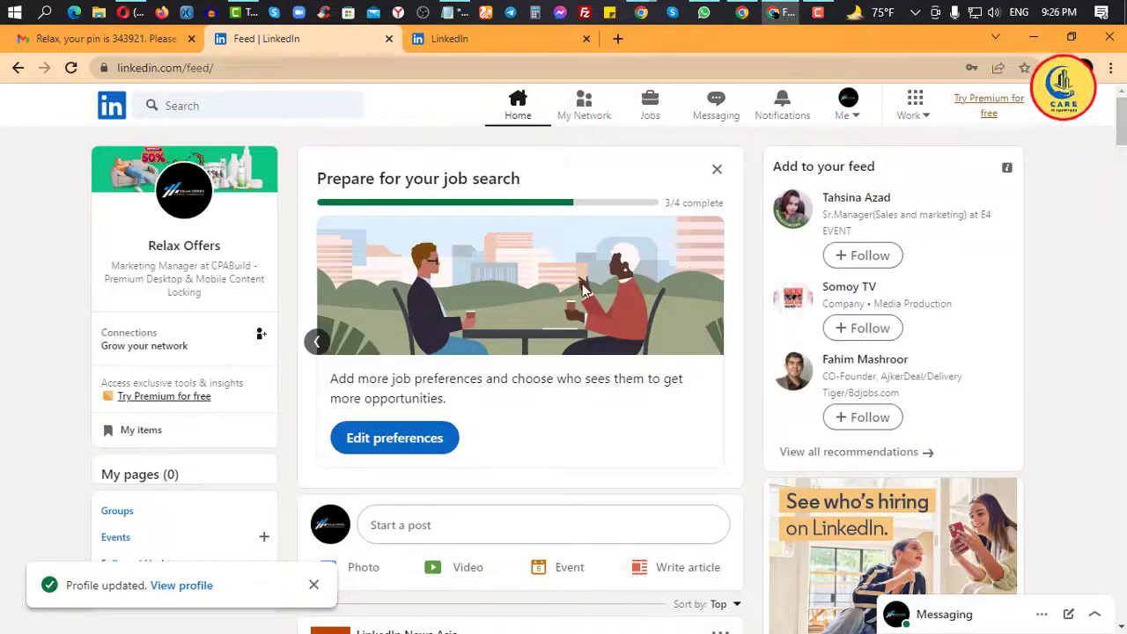
Try to open the job preferences for editing from the job search preparation card.
left_click(396, 438)
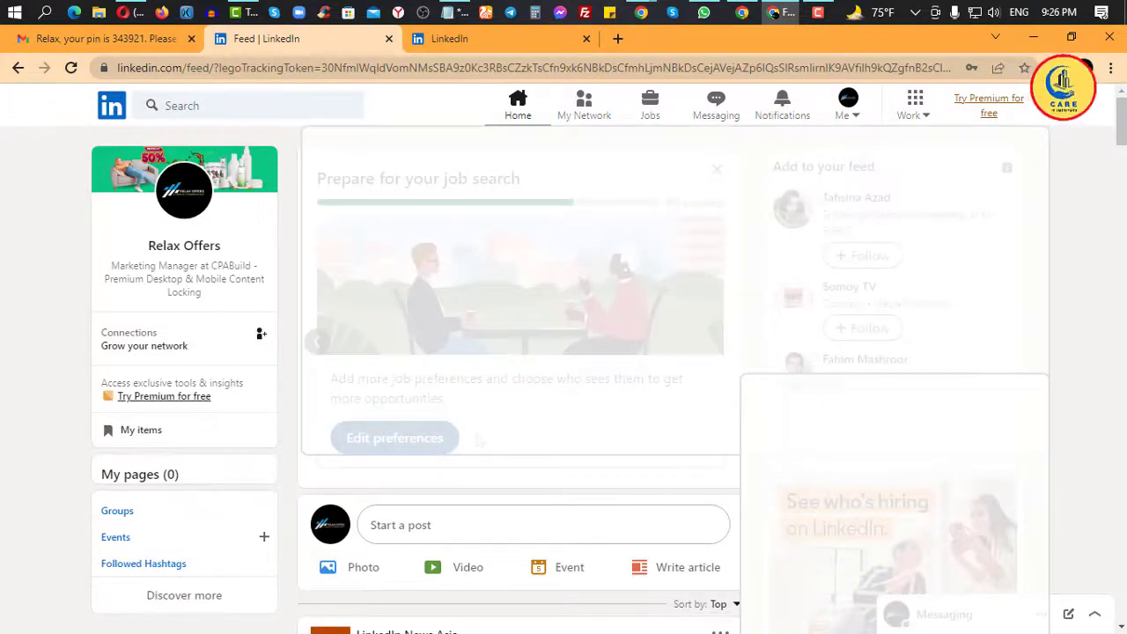
scroll(557, 385, "down", 1)
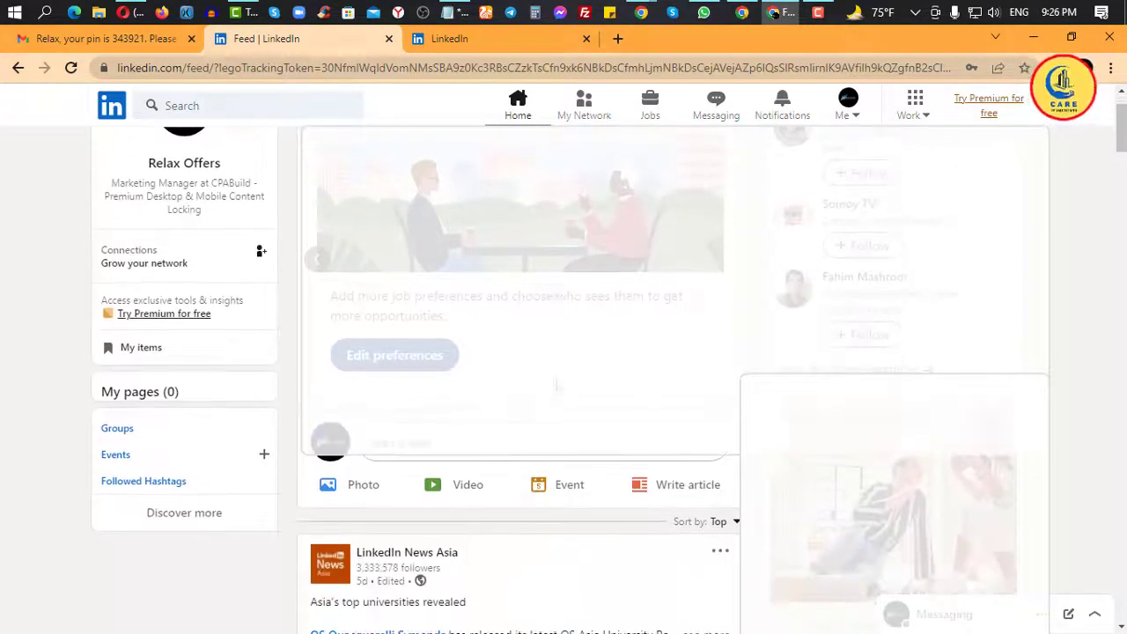
scroll(556, 385, "up", 1)
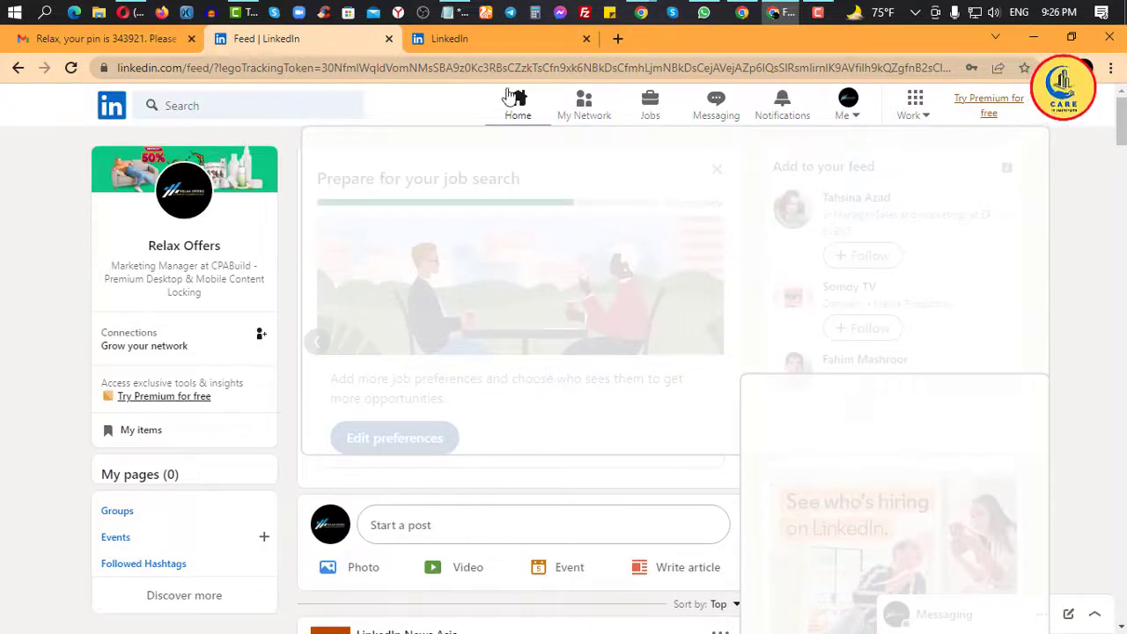
scroll(440, 355, "down", 2)
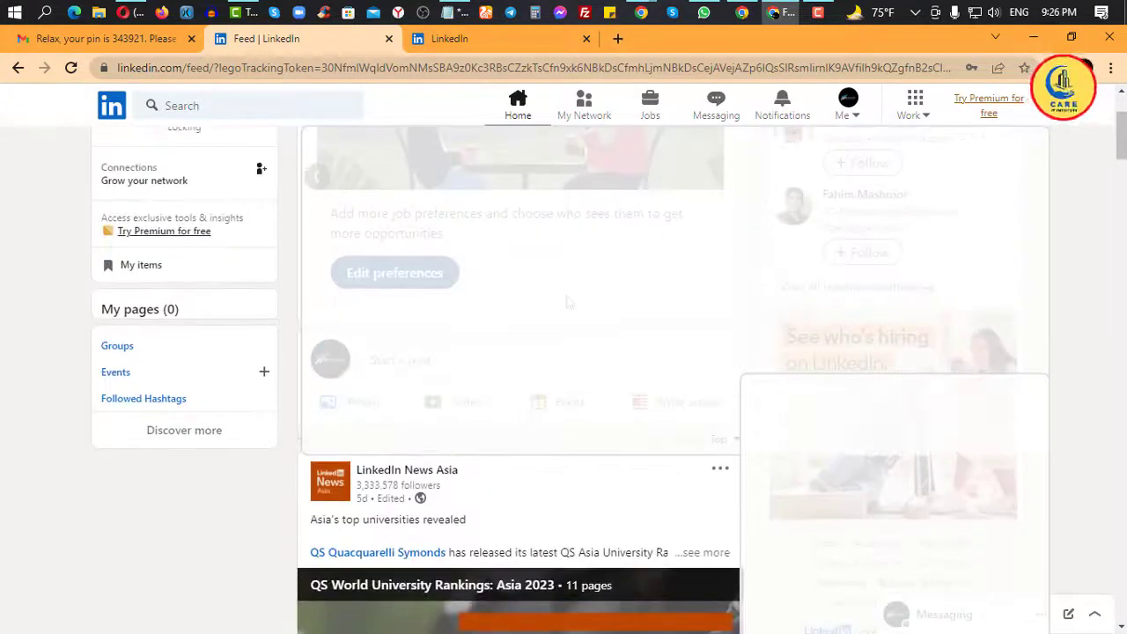
scroll(441, 355, "up", 1)
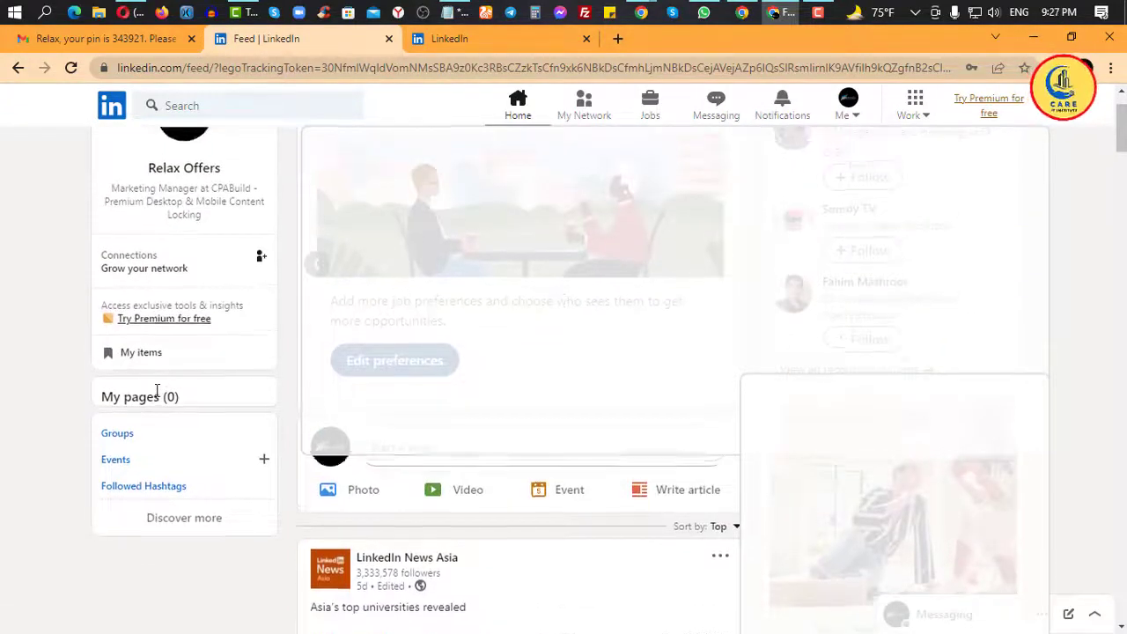
Open the groups page and start creating a new group with the name "Relax Giveaway".
scroll(132, 466, "up", 1)
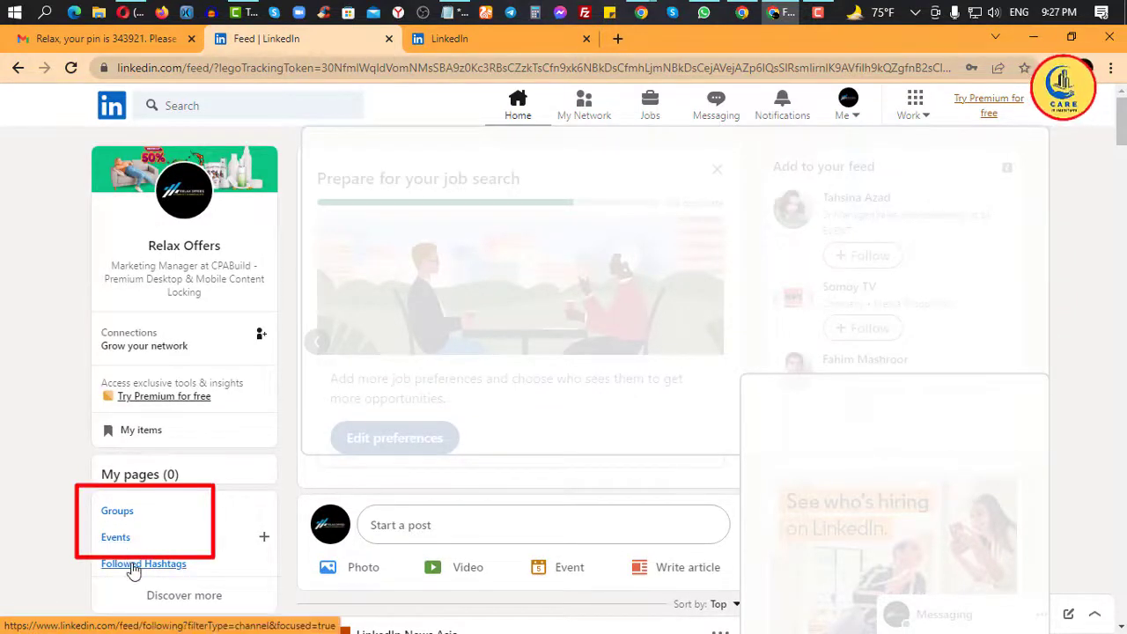
left_click(117, 512)
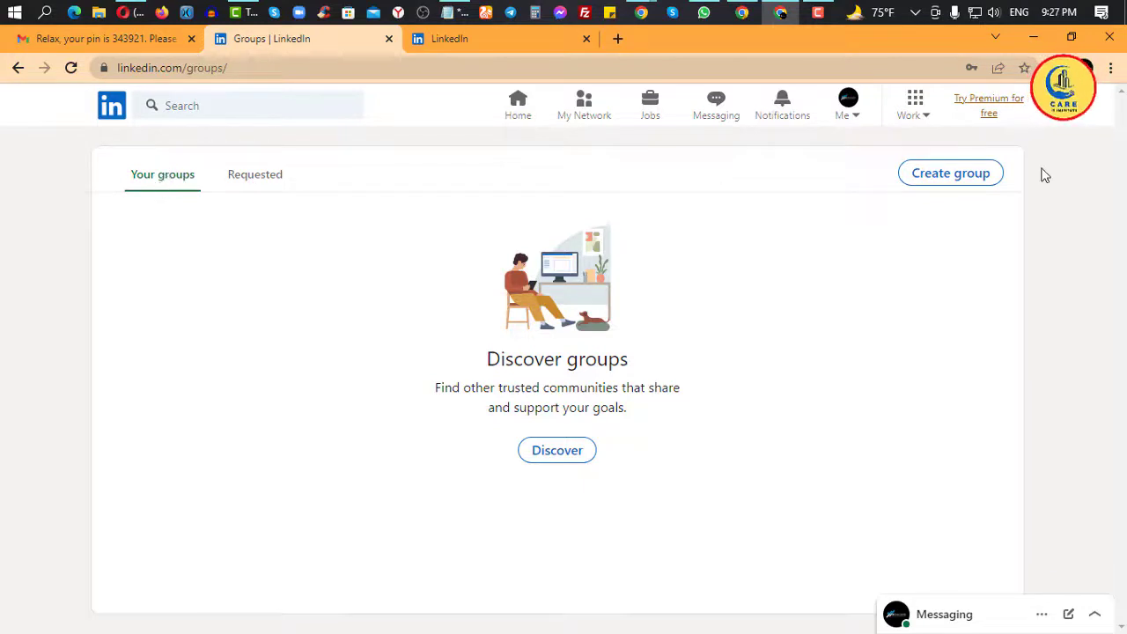
left_click(939, 182)
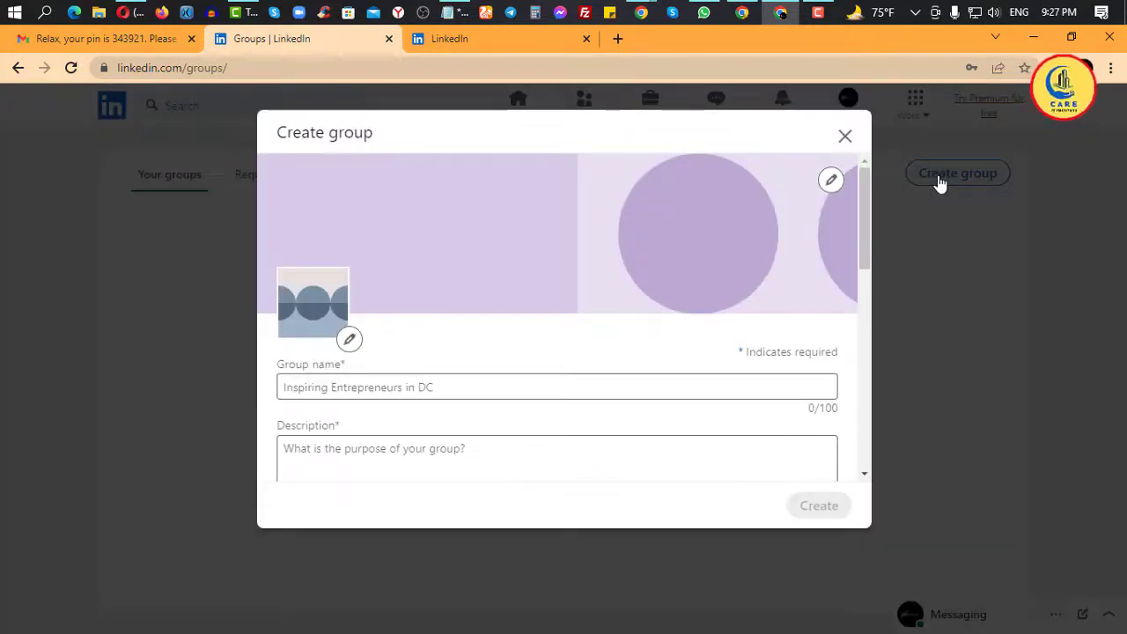
scroll(538, 391, "down", 1)
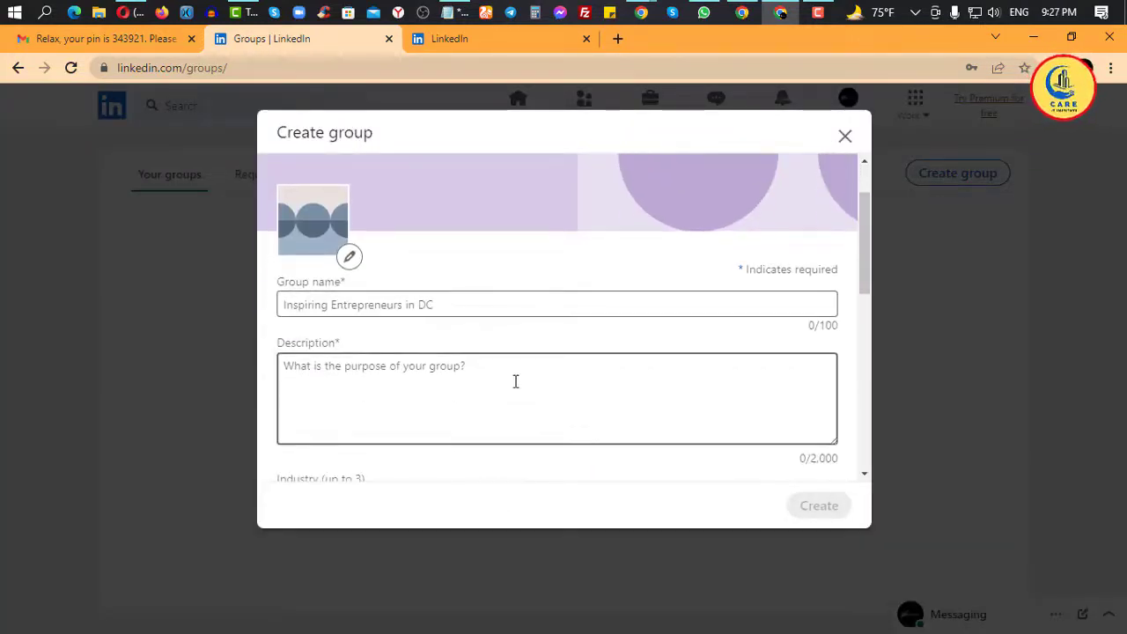
left_click(379, 304)
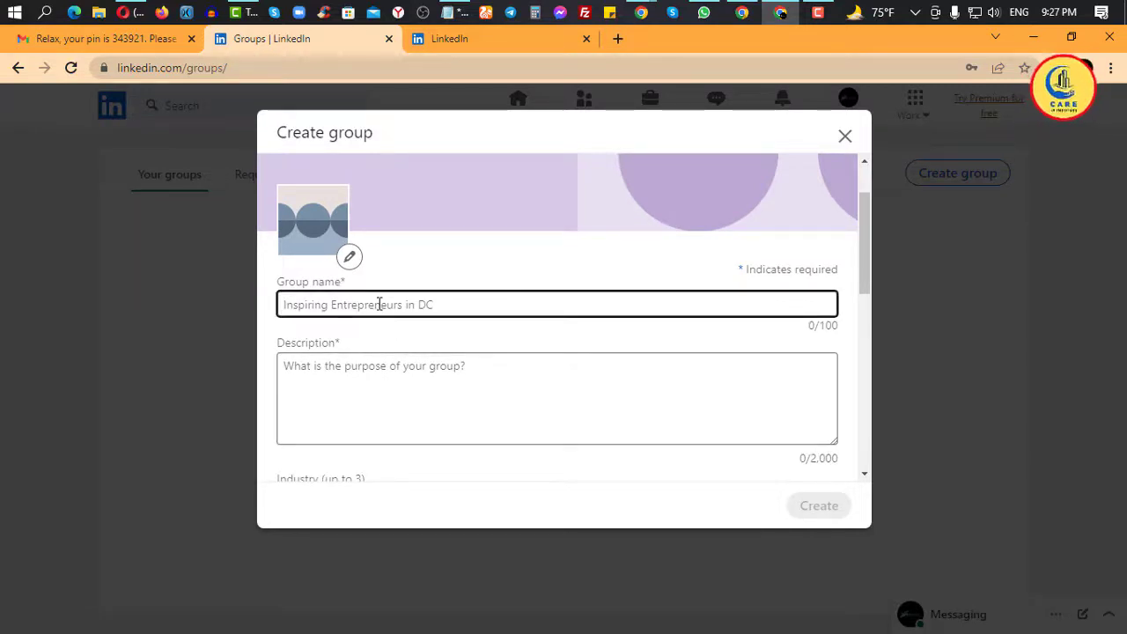
type("Relax Giveaway")
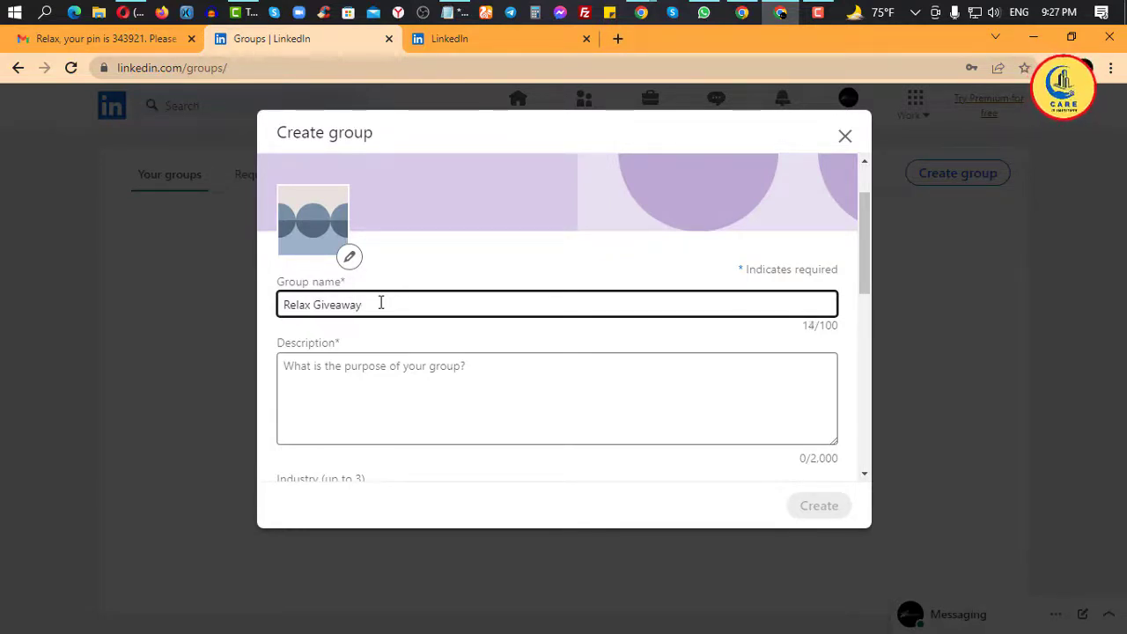
left_click(379, 384)
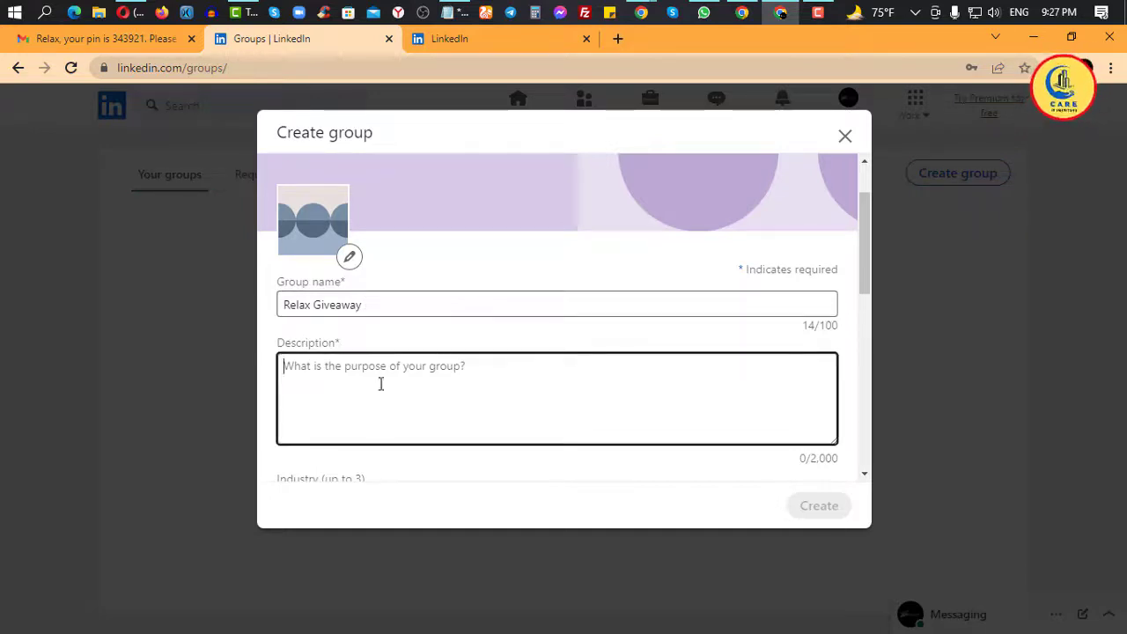
Replace the second word of the group name so that it reads "Relax Offers".
left_click_drag(370, 308, 320, 299)
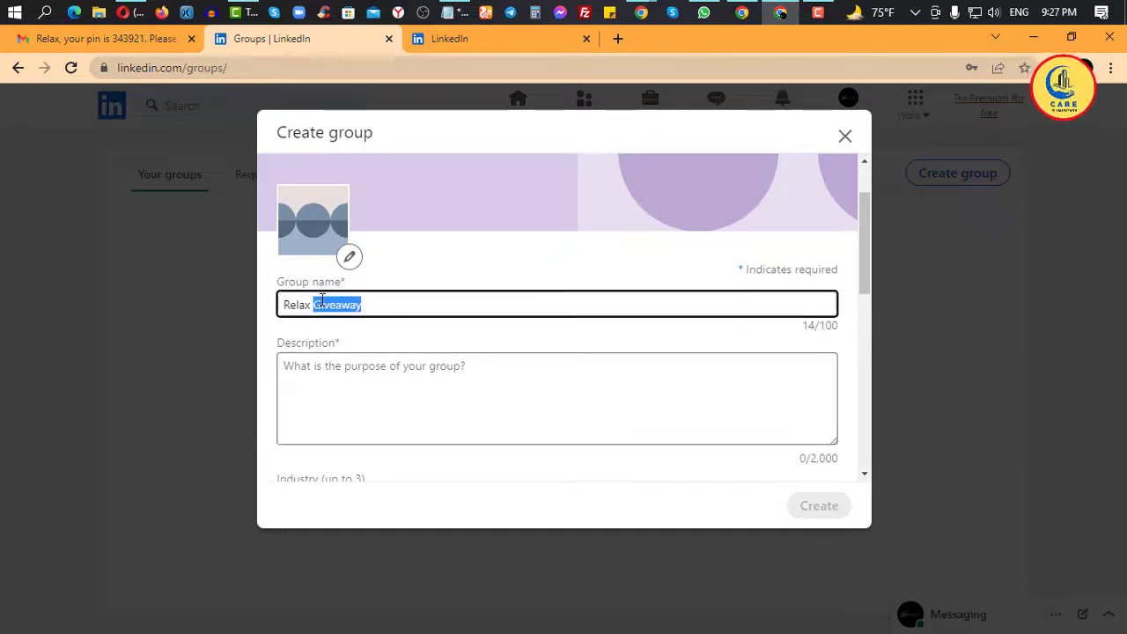
key("BackSpace")
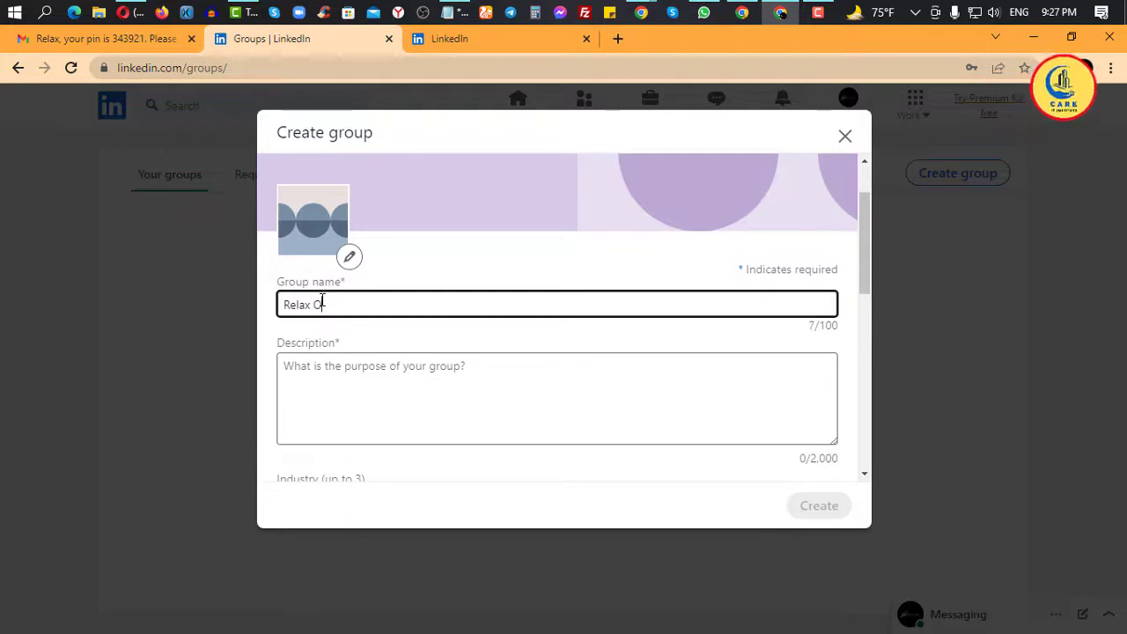
type("Offers")
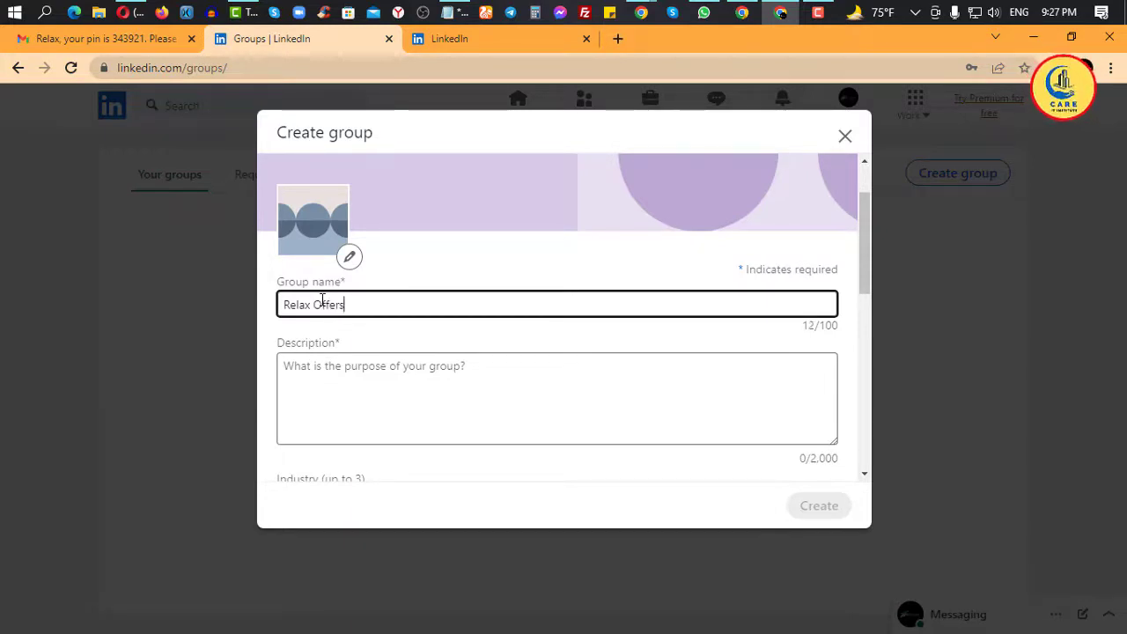
left_click(325, 388)
Set the new group's location to Worldwide.
scroll(415, 375, "down", 1)
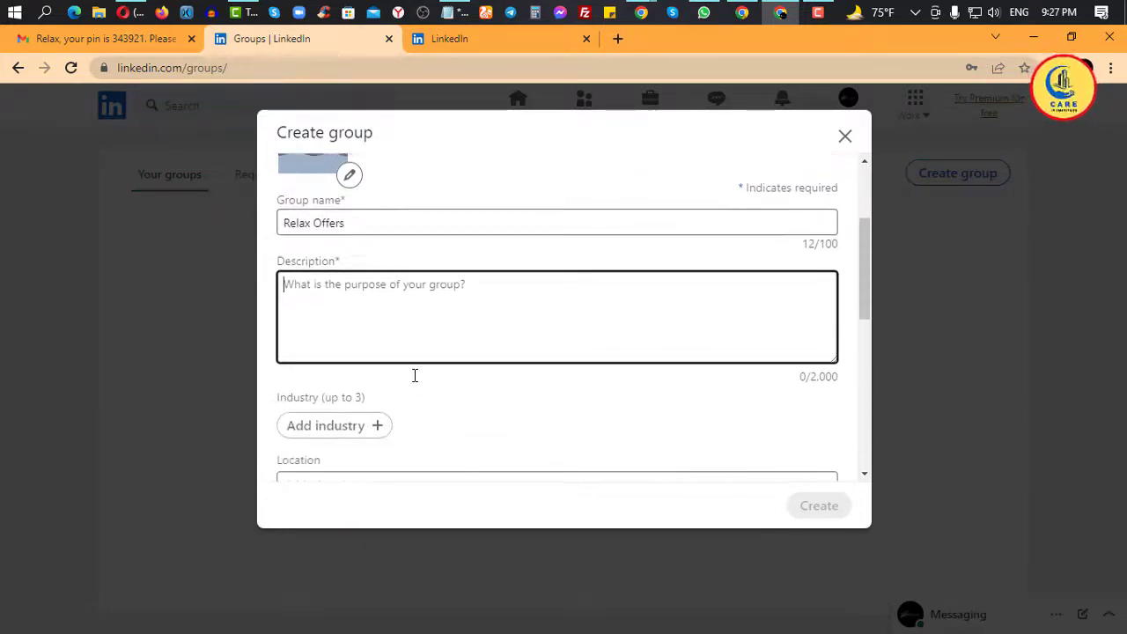
scroll(418, 364, "up", 2)
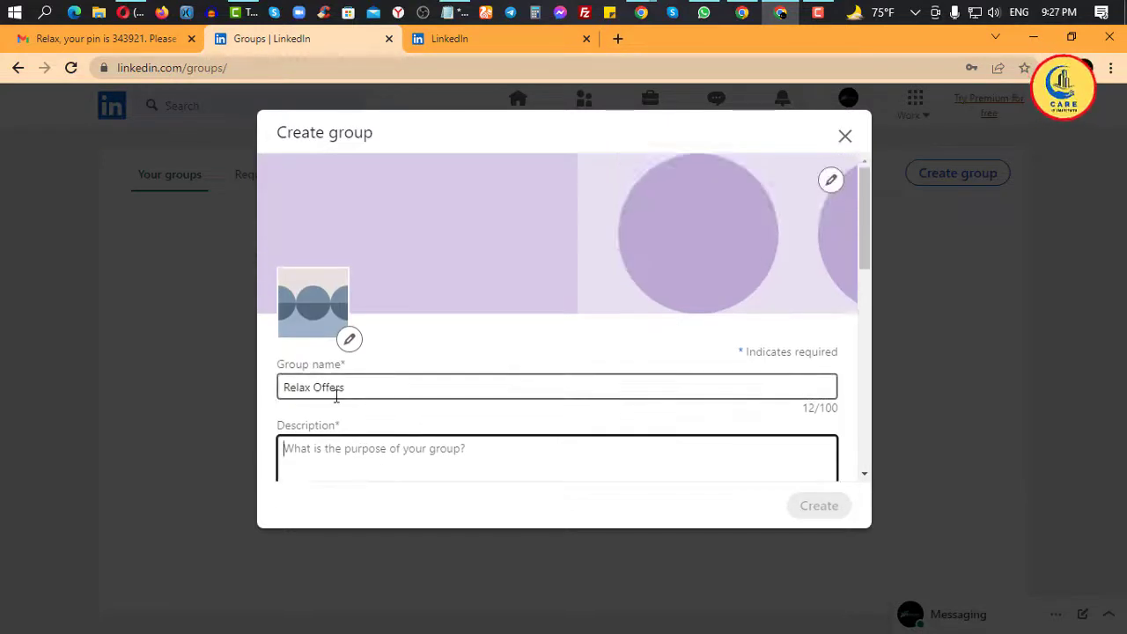
scroll(387, 390, "down", 1)
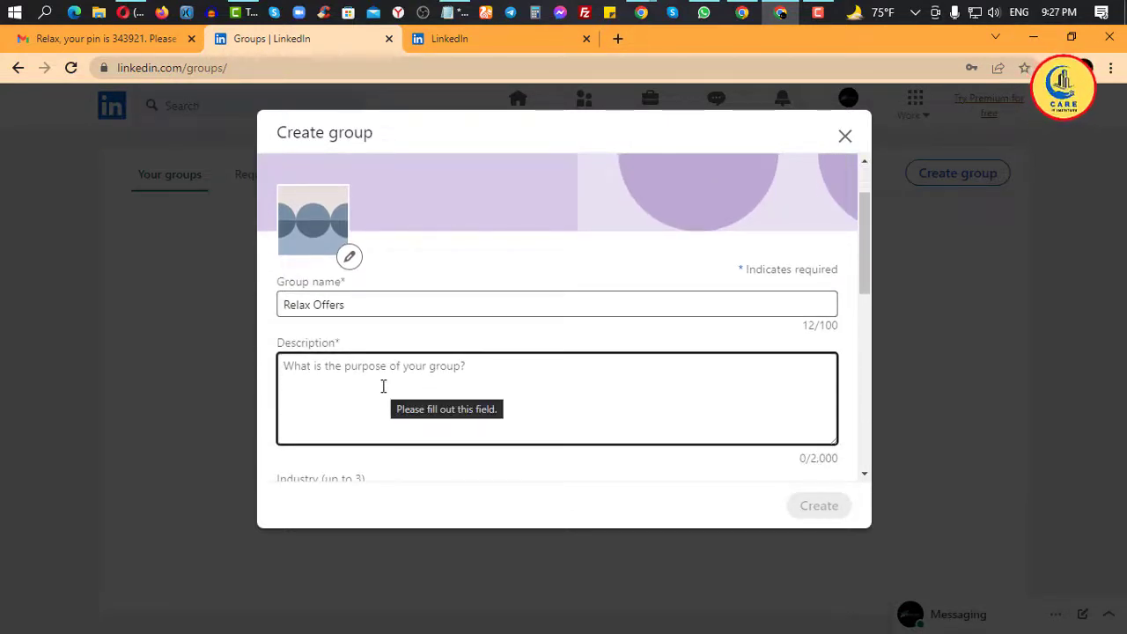
scroll(408, 383, "down", 2)
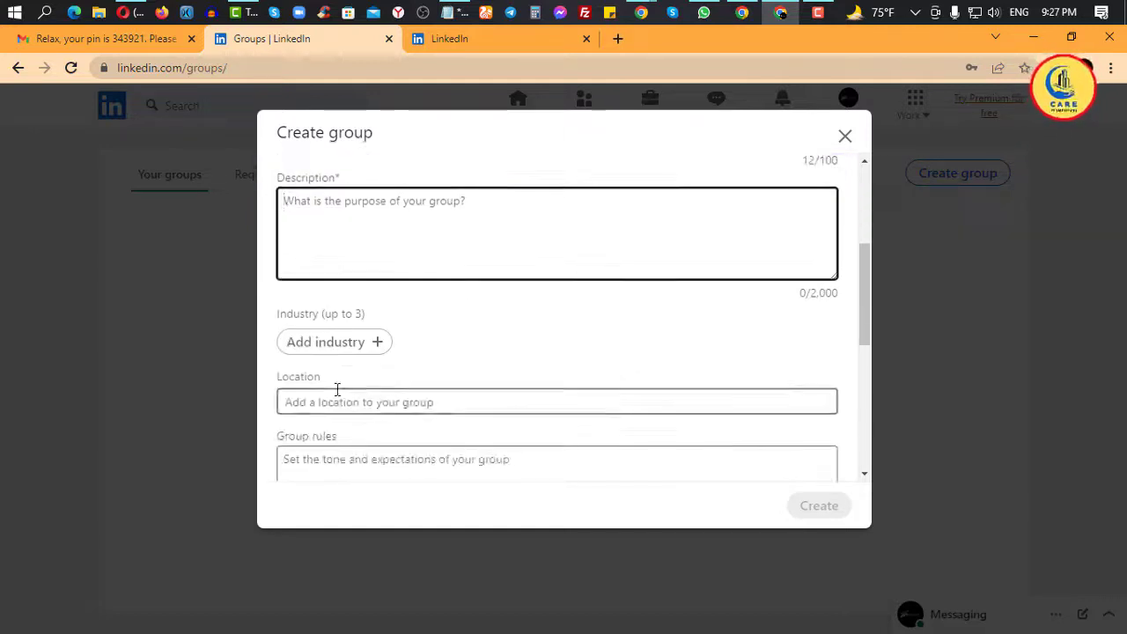
scroll(422, 352, "down", 1)
left_click(401, 319)
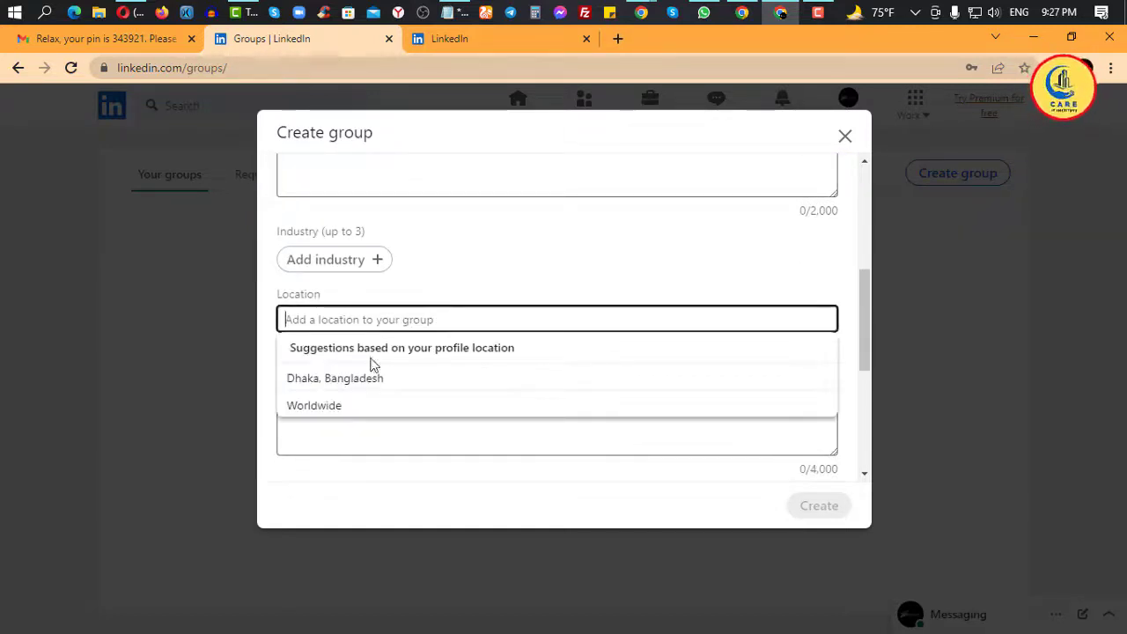
left_click(334, 407)
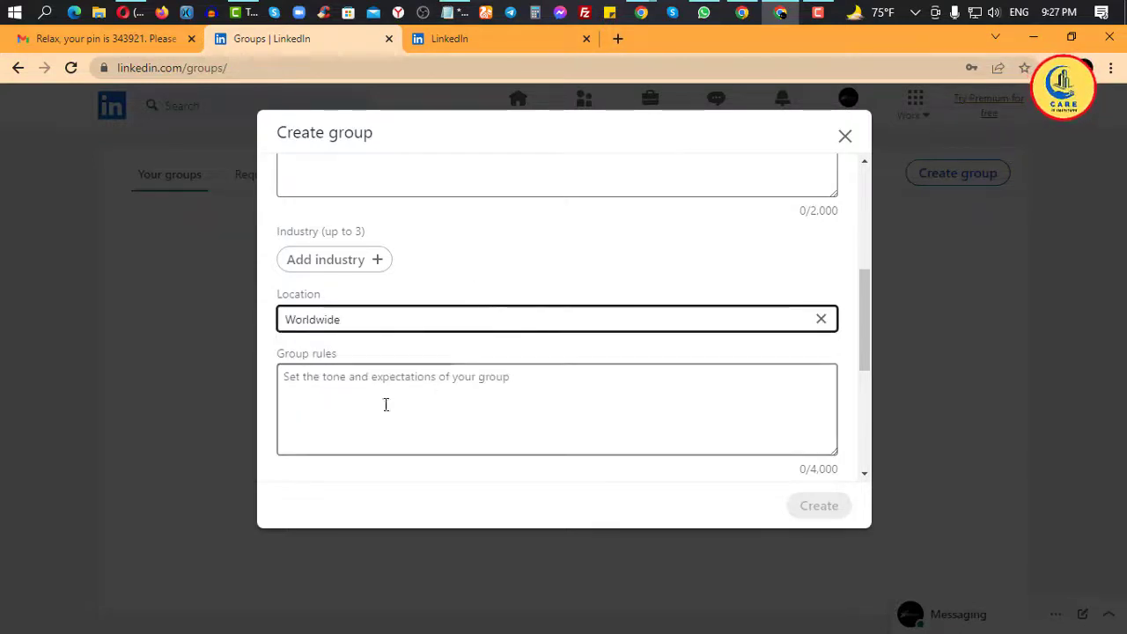
Review the group rules, discoverability and permission settings of the new group.
left_click(334, 390)
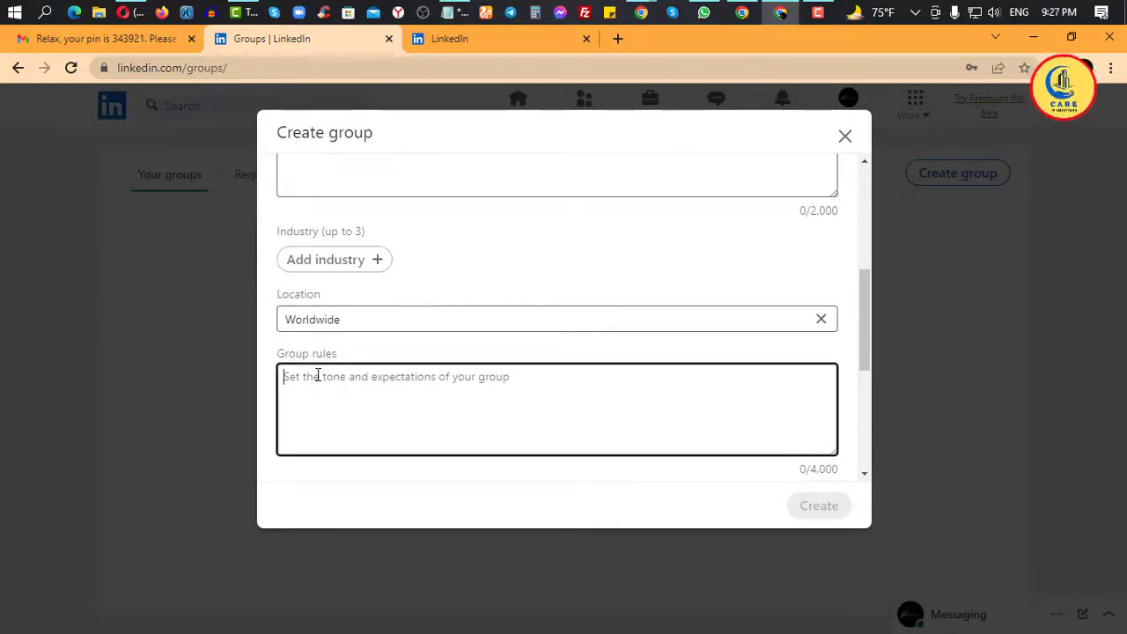
scroll(352, 376, "up", 1)
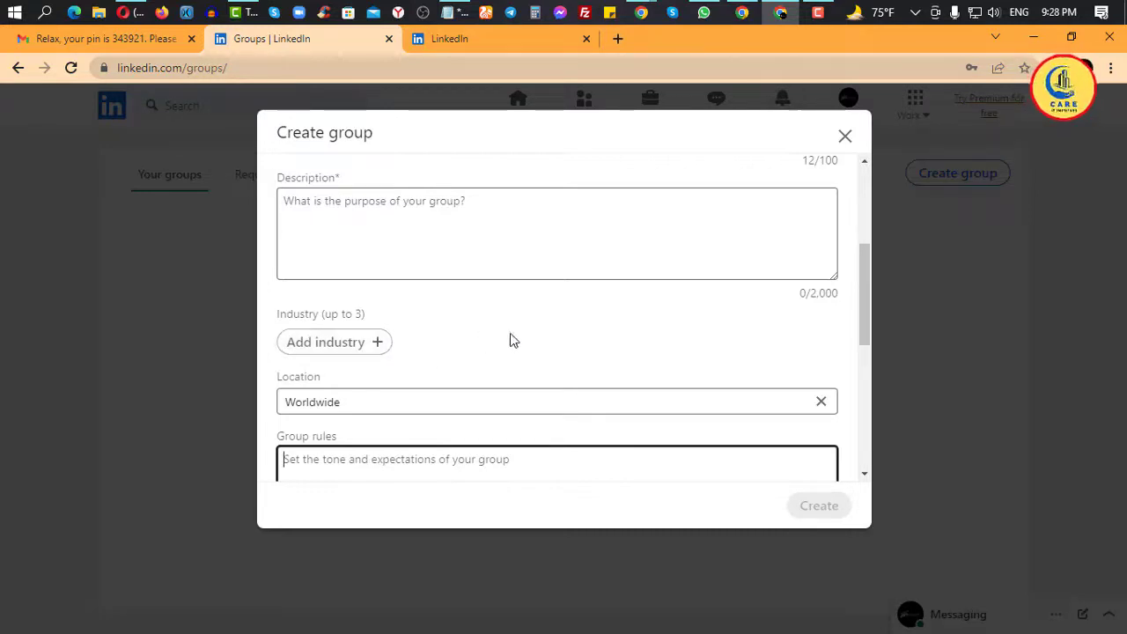
scroll(528, 343, "down", 4)
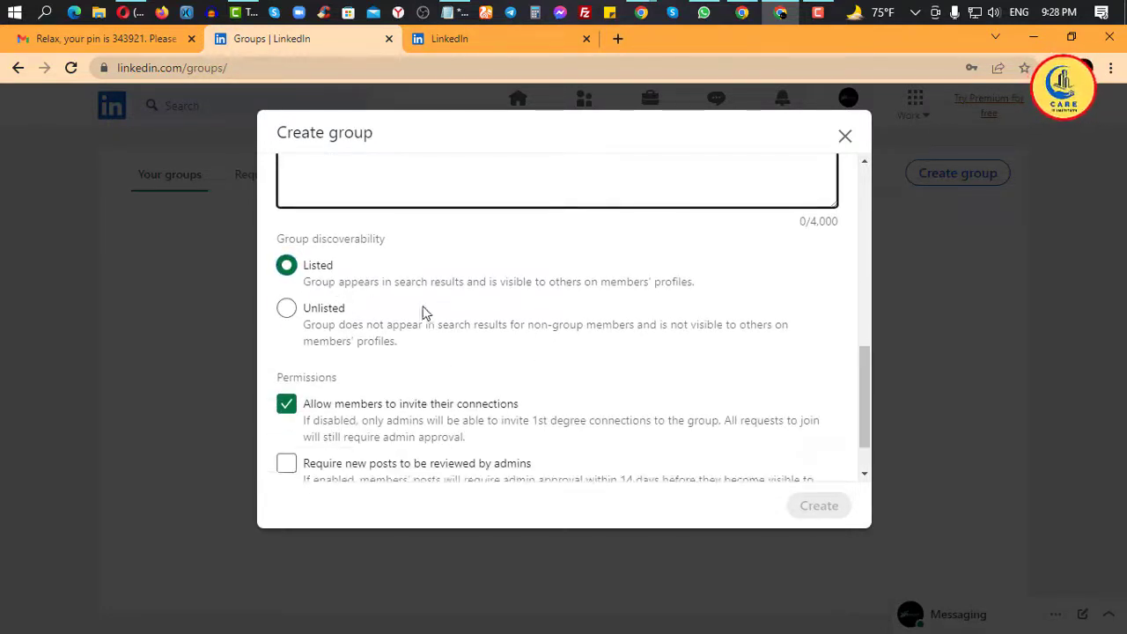
scroll(419, 338, "down", 1)
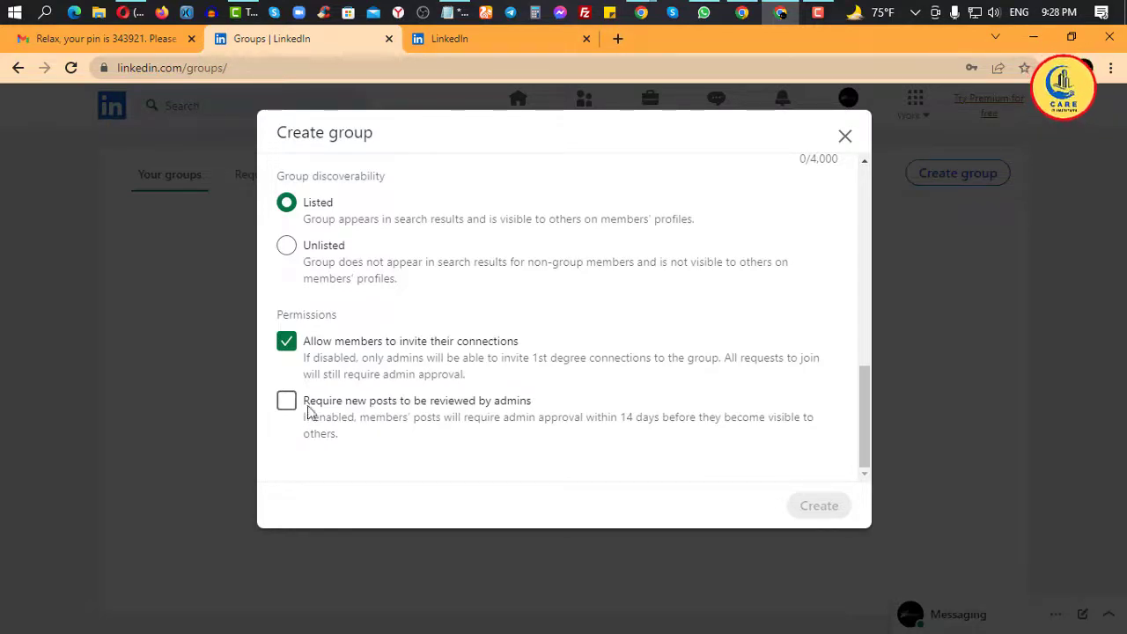
Turn on the requirement for admins to review new posts, then turn it off again.
scroll(393, 399, "up", 10)
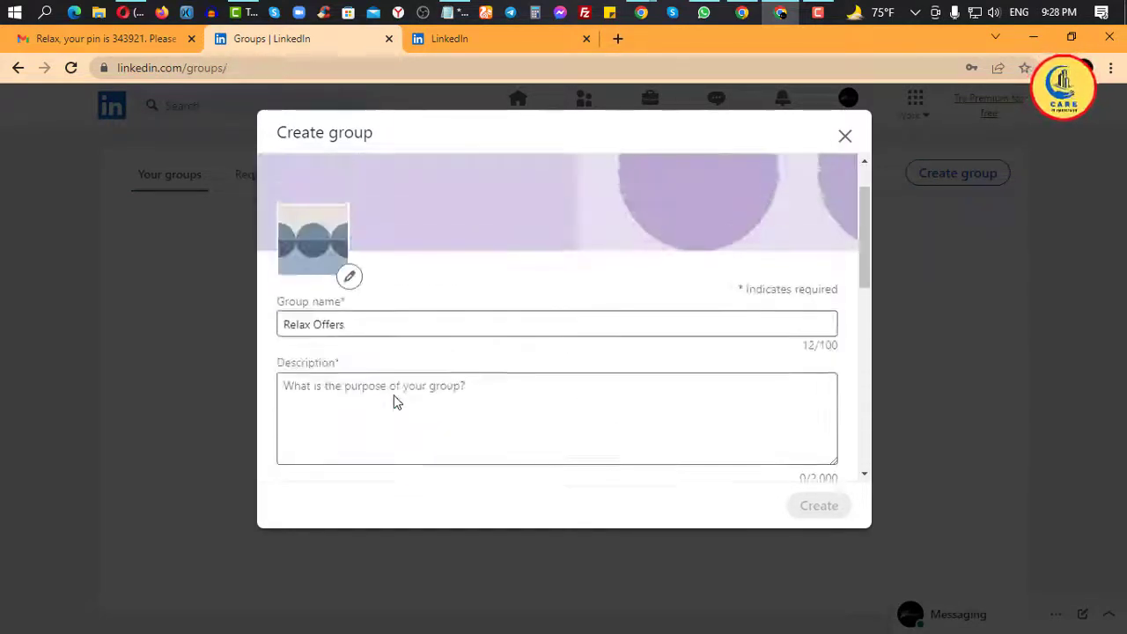
scroll(392, 398, "down", 2)
scroll(393, 398, "up", 2)
left_click(452, 382)
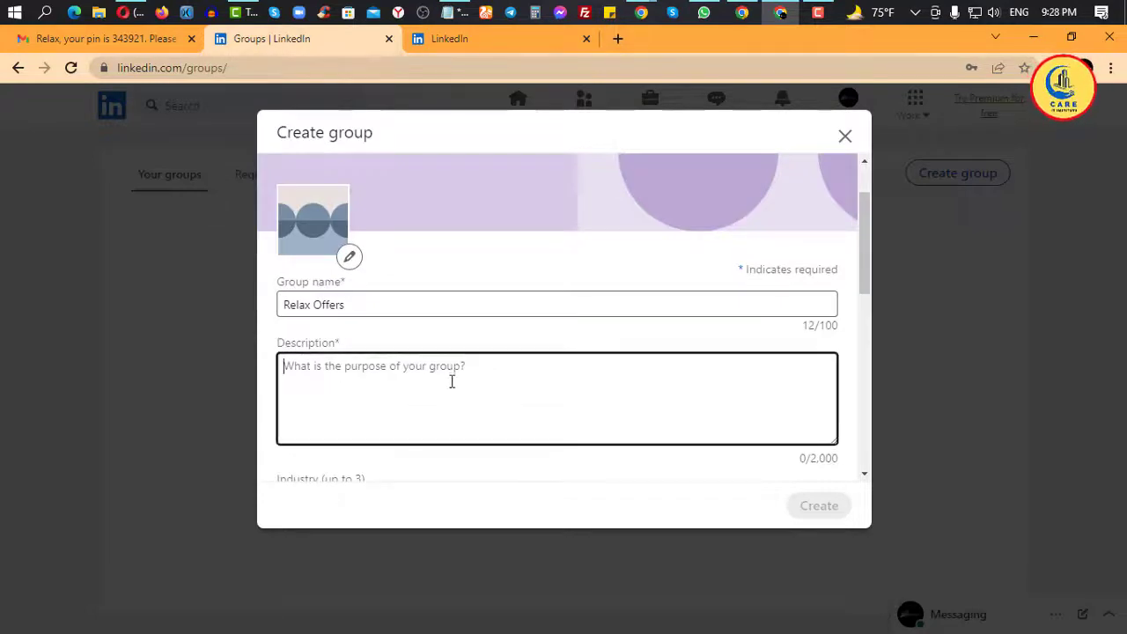
scroll(423, 379, "down", 6)
left_click(291, 410)
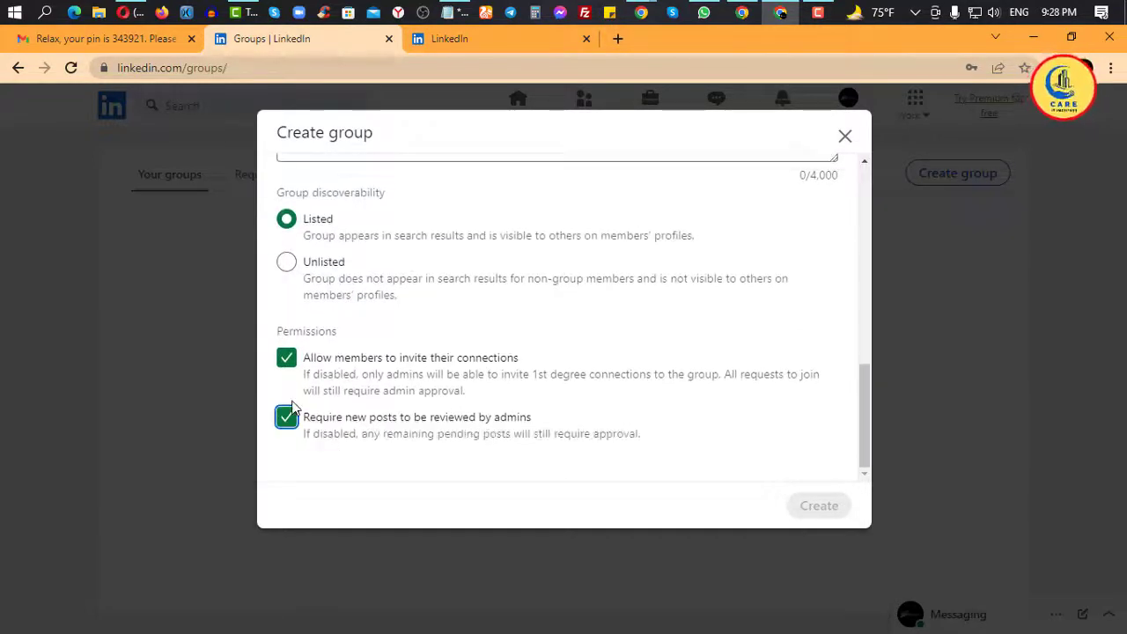
left_click(289, 413)
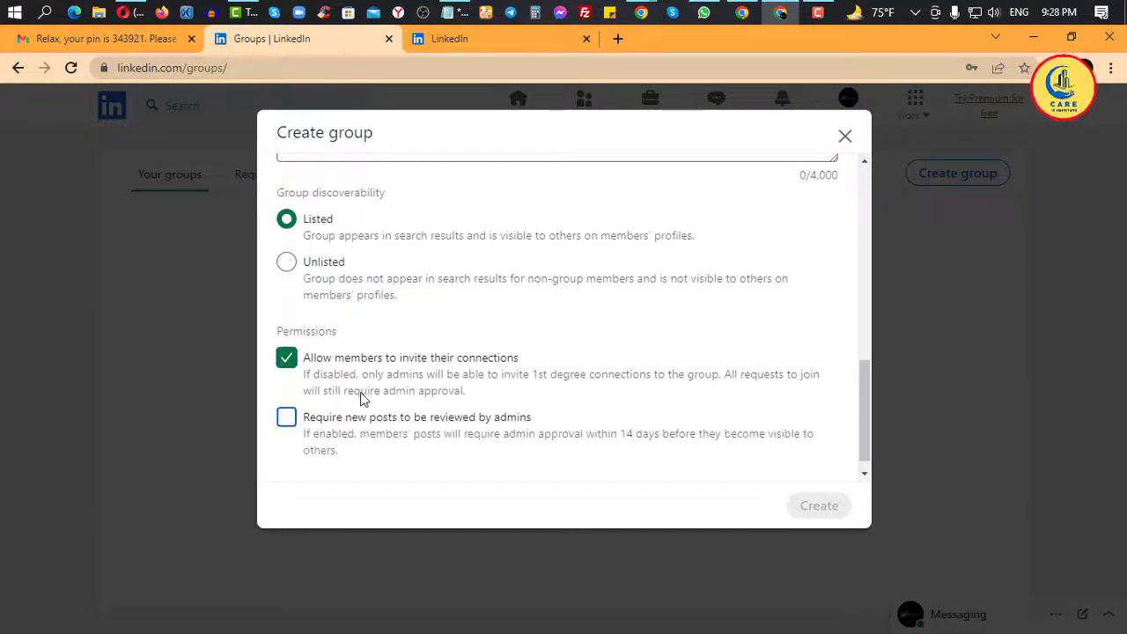
scroll(361, 396, "up", 4)
scroll(335, 361, "down", 1)
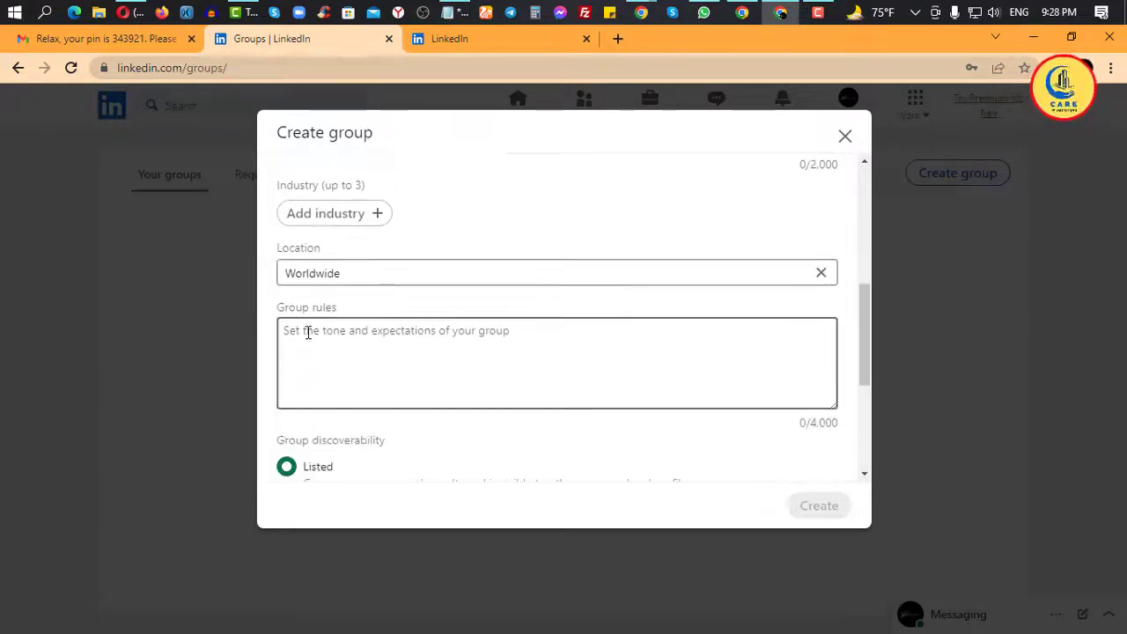
scroll(332, 352, "up", 3)
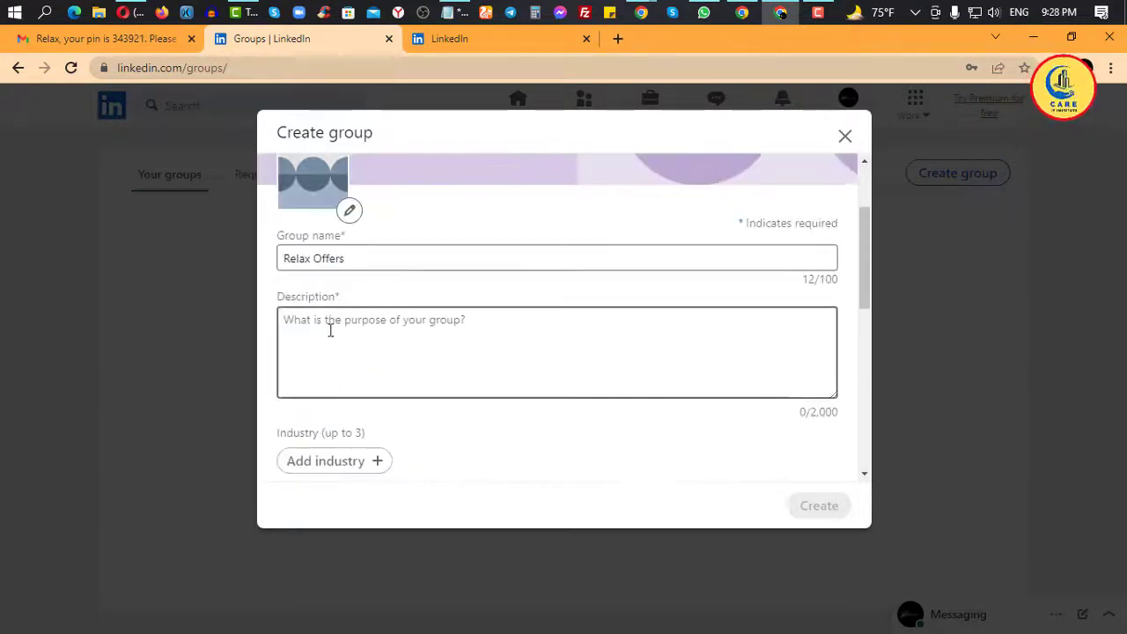
left_click(330, 330)
type("ff")
left_click_drag(356, 331, 277, 317)
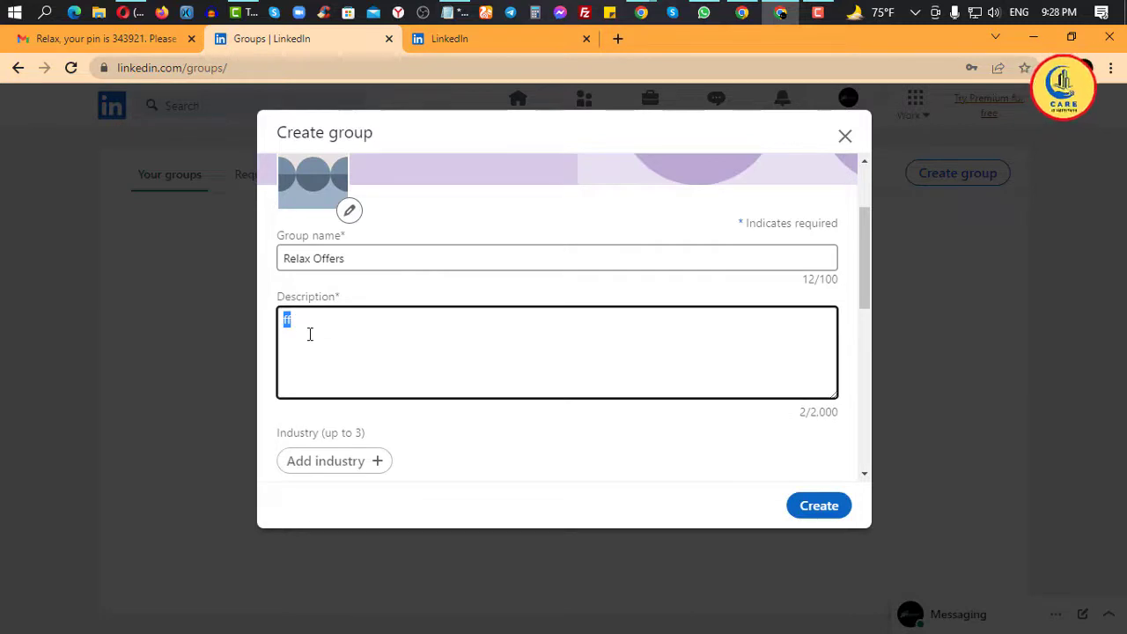
key("BackSpace")
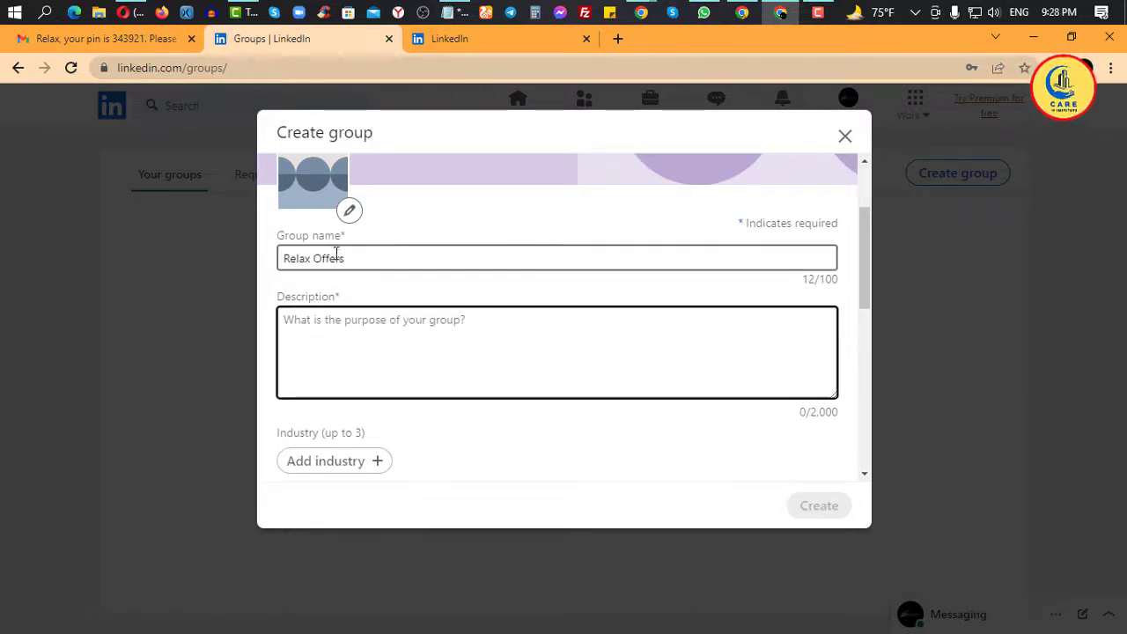
Enter the group description "Visit our online site relaxoffers.com to get all kinds of products. Free shipping on orders from anywhere in the world.".
left_click_drag(343, 258, 284, 253)
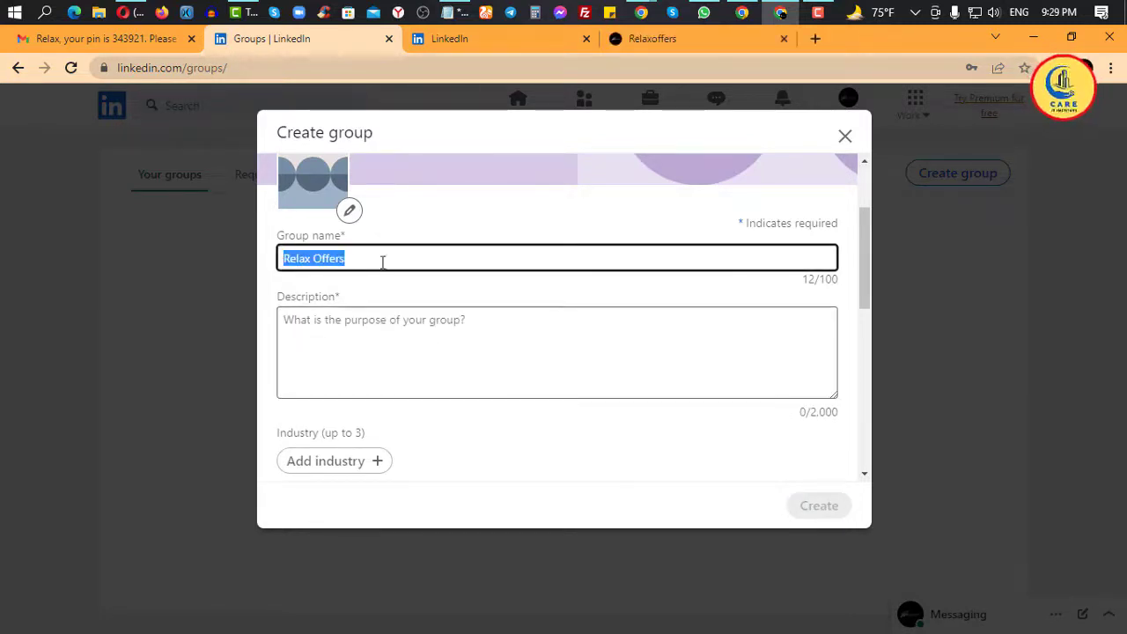
left_click(323, 325)
type("Visit our online site relaxoffers.com to get all kinds of products. Free shipping on orders from anywhere in the world")
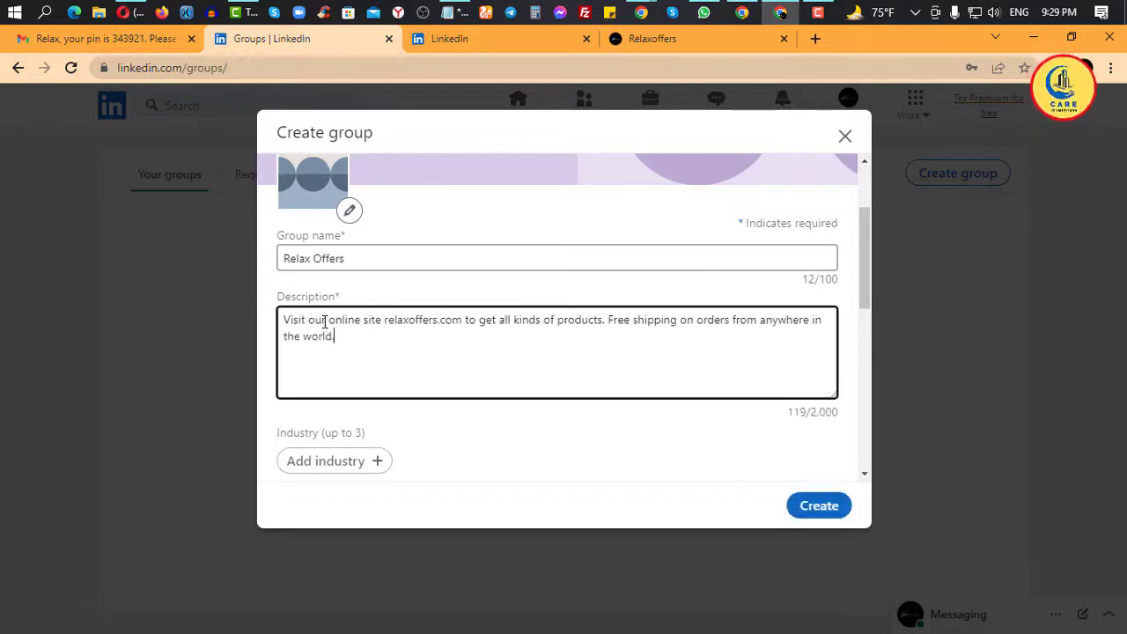
type(".")
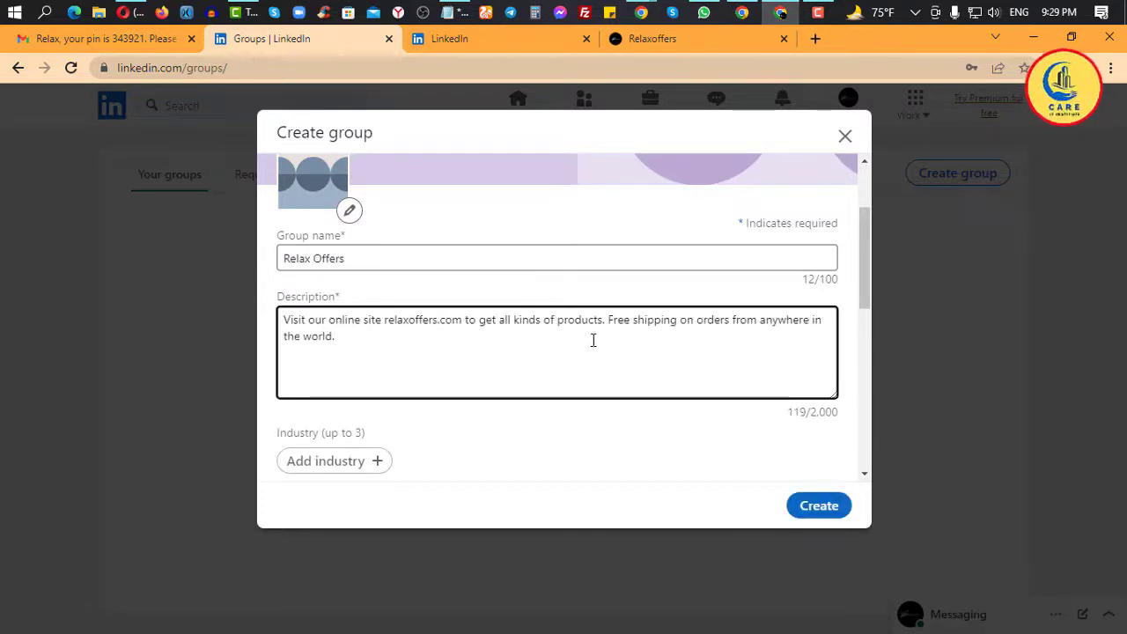
left_click(453, 319)
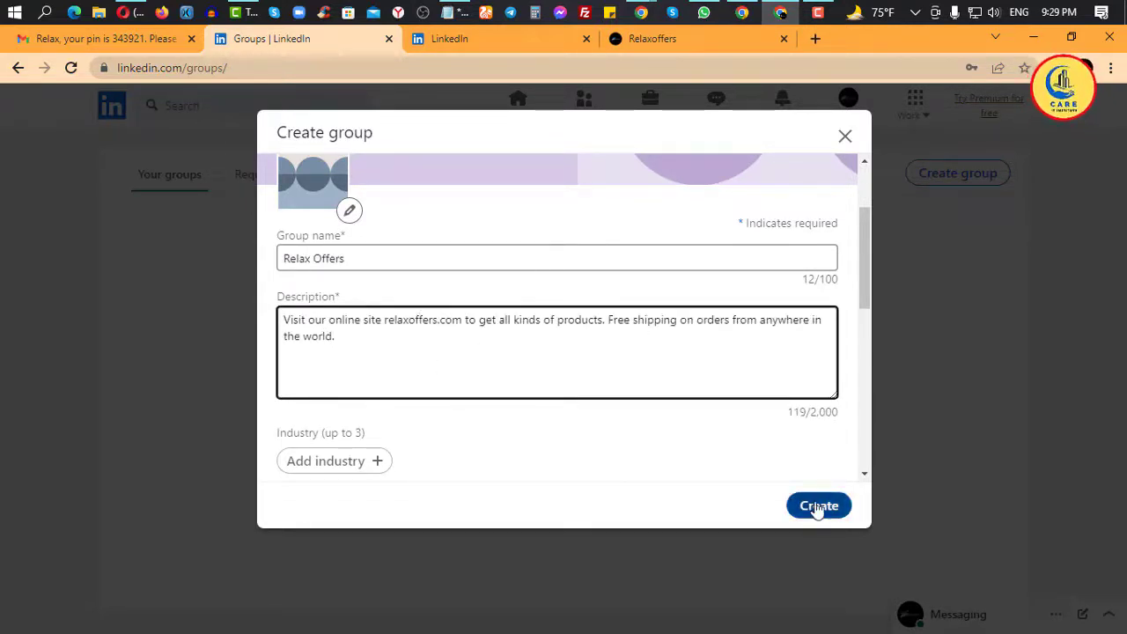
Upload the black Relax Offers logo image as the group's logo and apply it with the default crop.
scroll(725, 396, "down", 1)
scroll(590, 370, "up", 2)
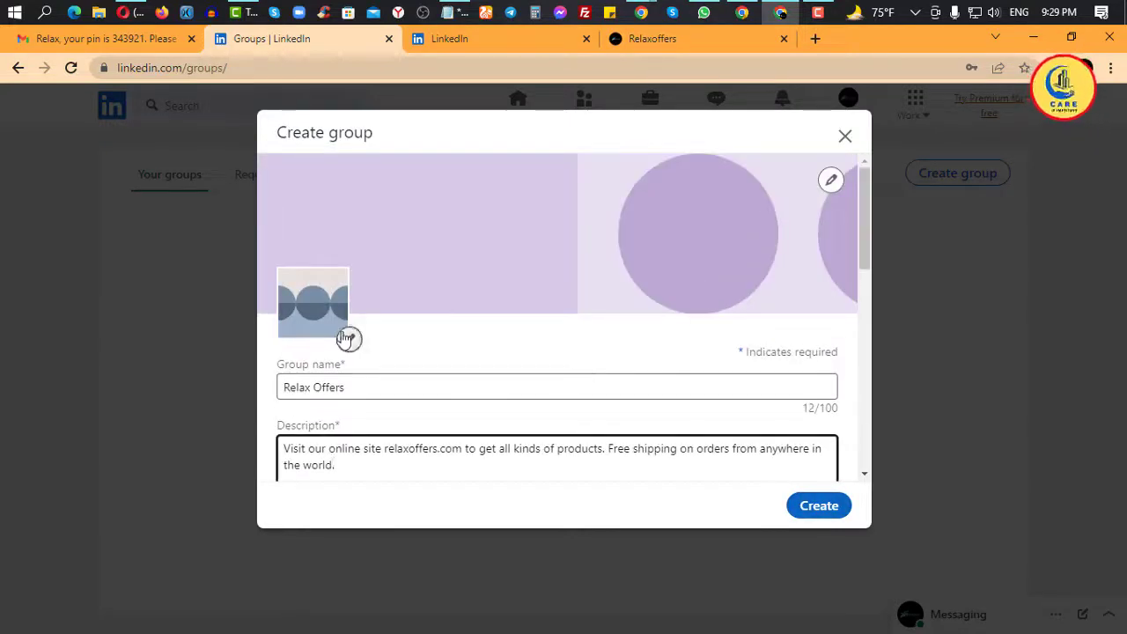
left_click(349, 341)
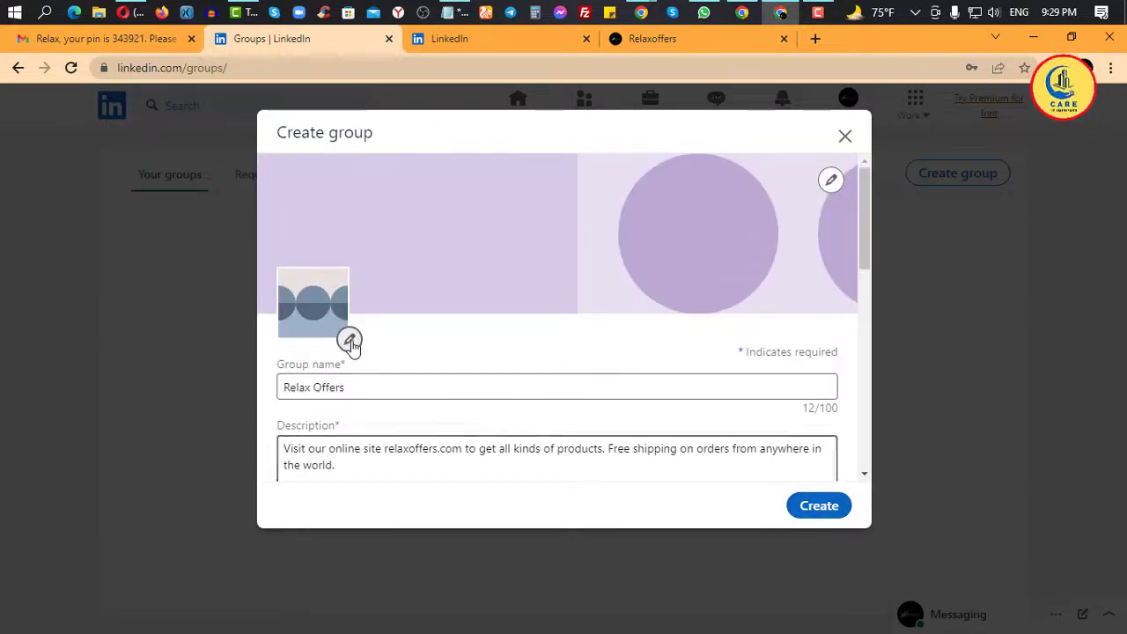
left_click(414, 396)
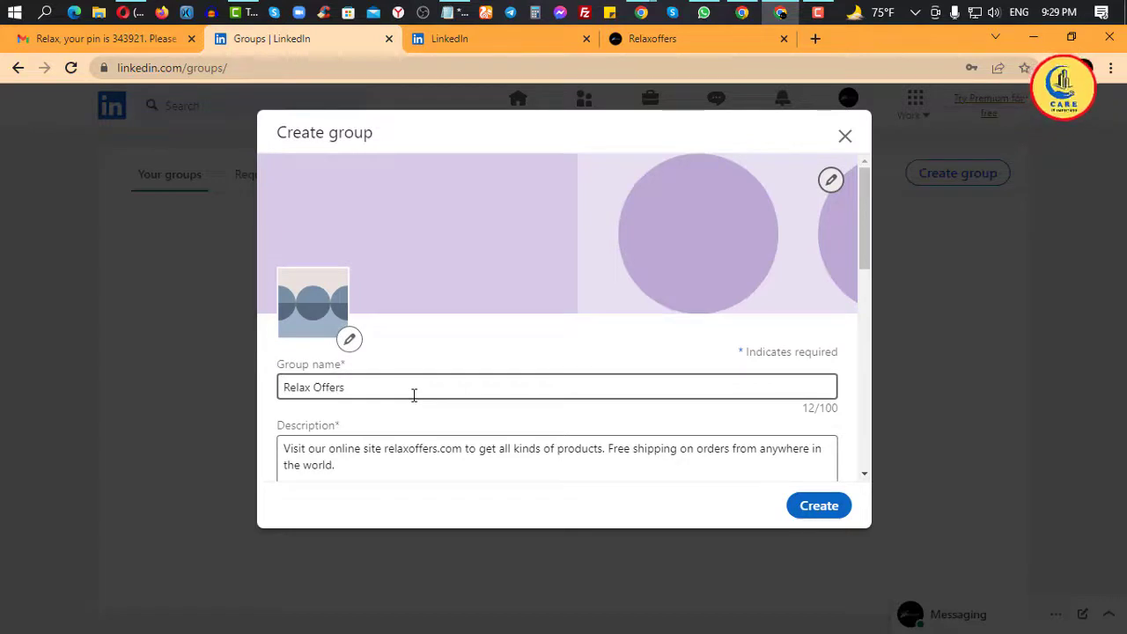
scroll(729, 351, "down", 1)
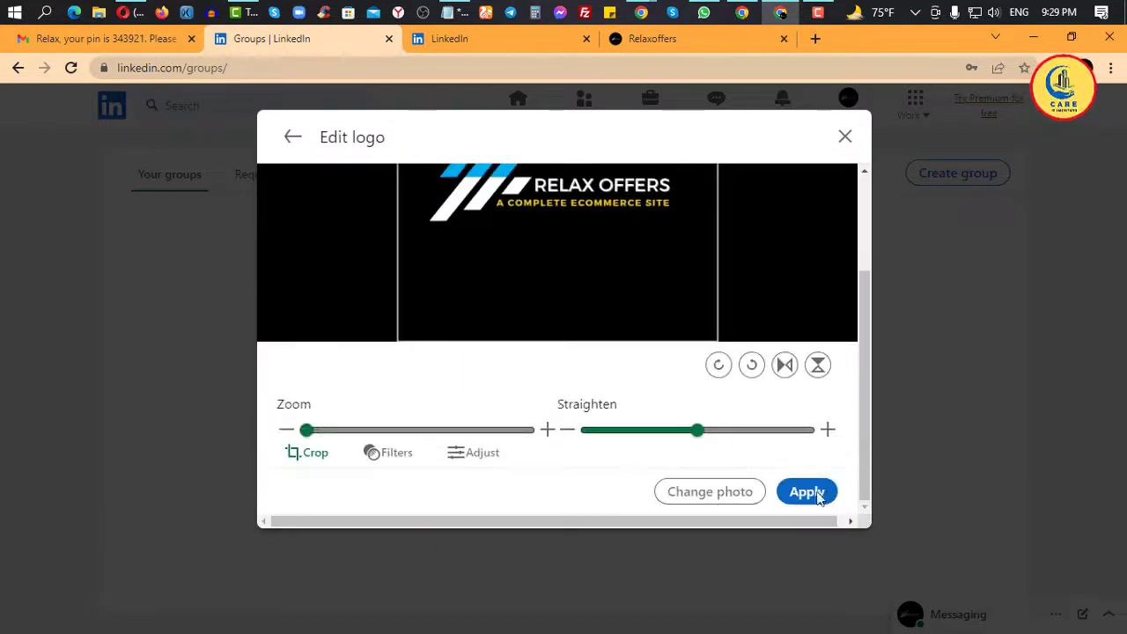
left_click(807, 491)
scroll(688, 352, "up", 2)
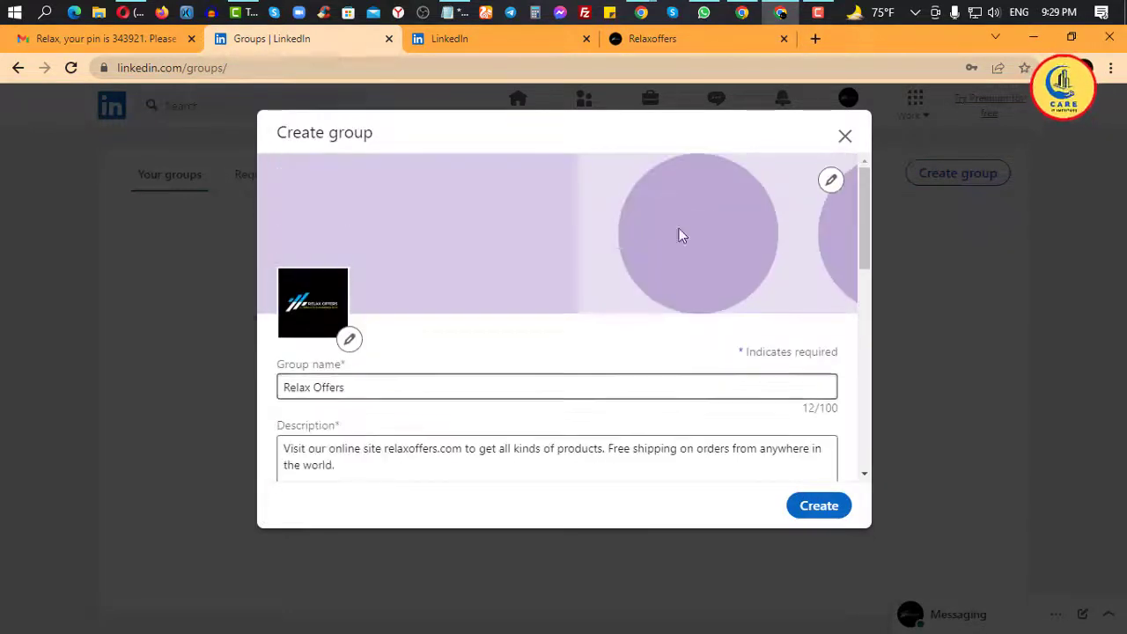
Add the green 50% discount product banner as the cover image, shifted down in the crop frame, and create the group.
left_click(830, 181)
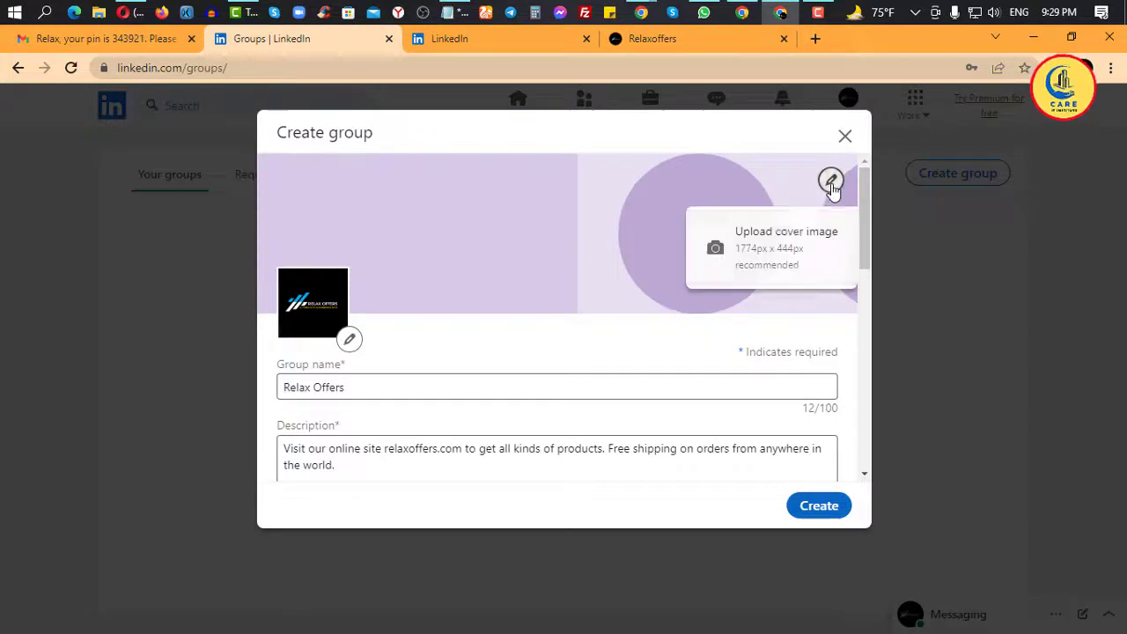
left_click(769, 233)
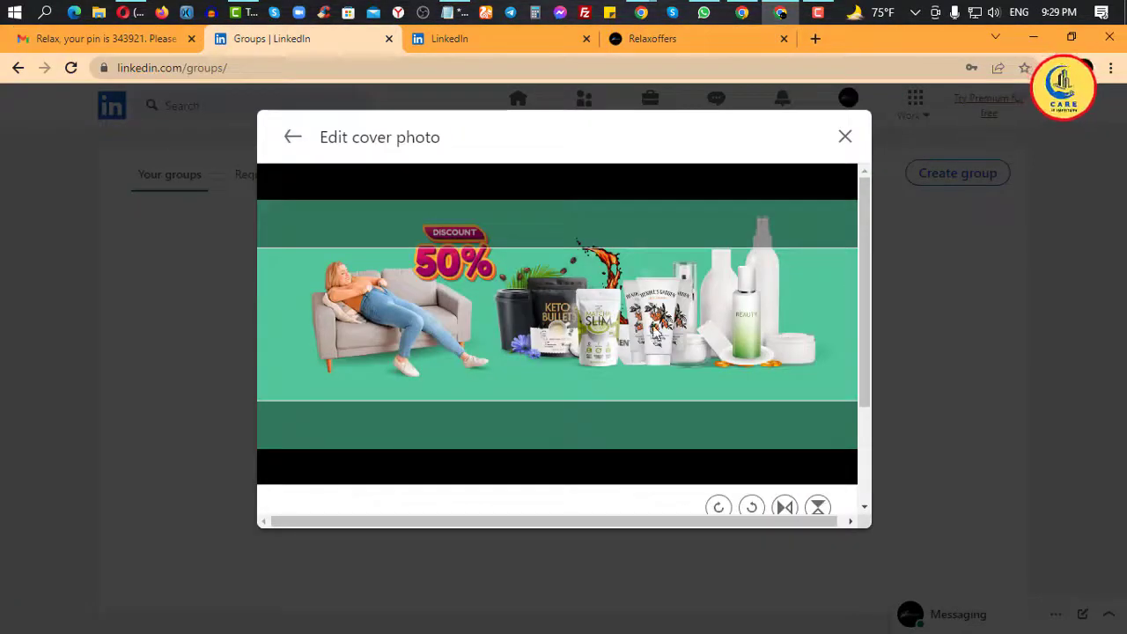
left_click_drag(656, 333, 643, 345)
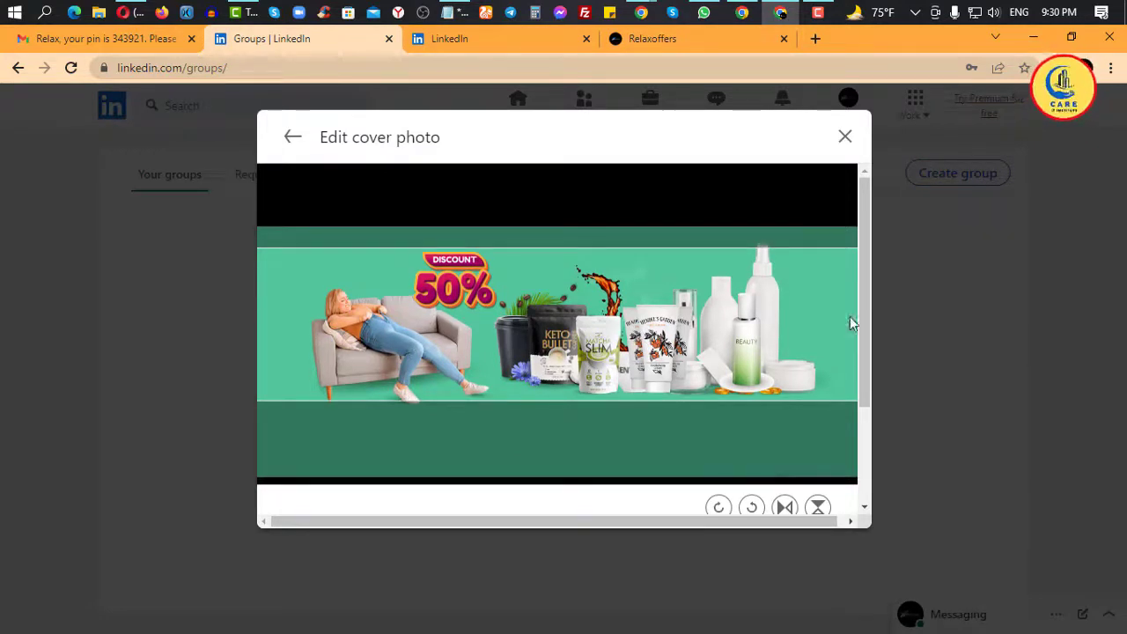
scroll(850, 313, "down", 2)
left_click(808, 498)
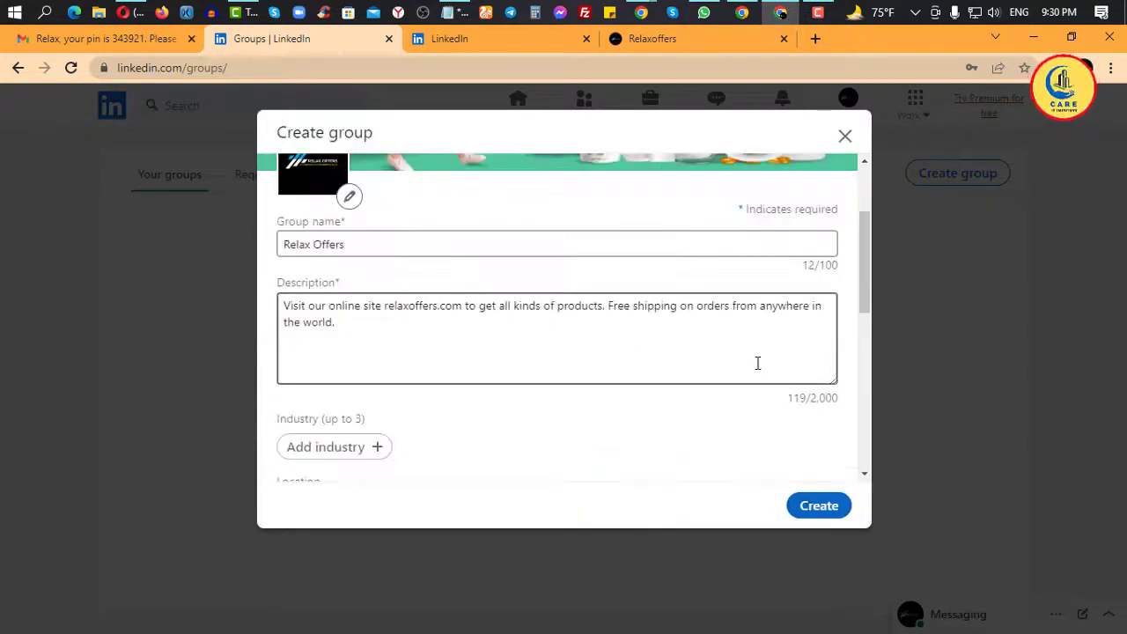
scroll(749, 352, "up", 2)
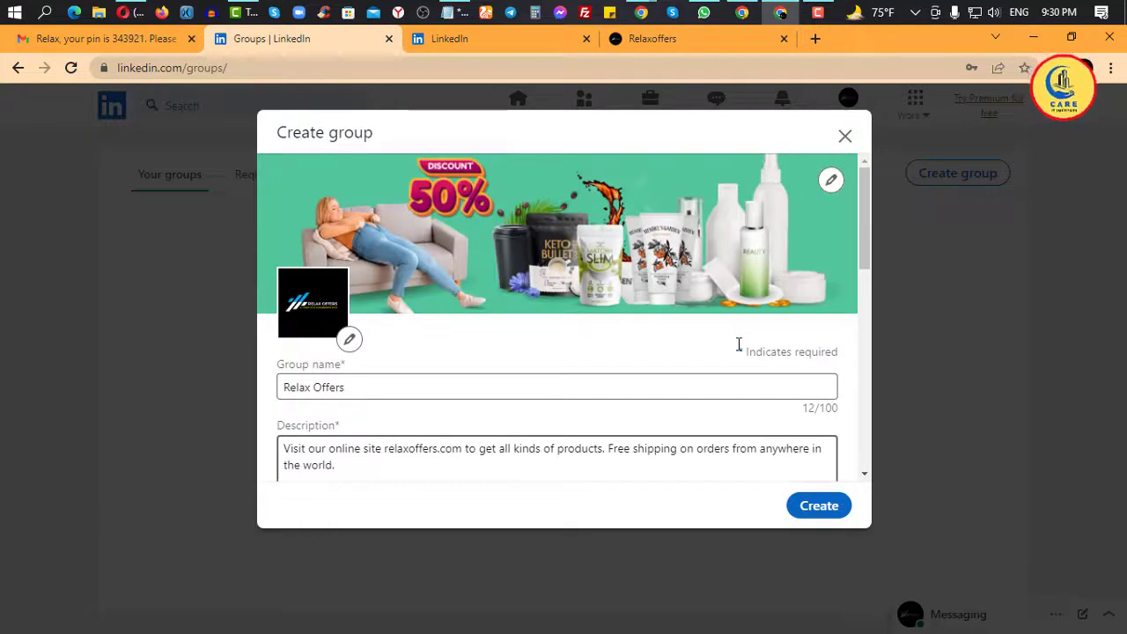
left_click(817, 507)
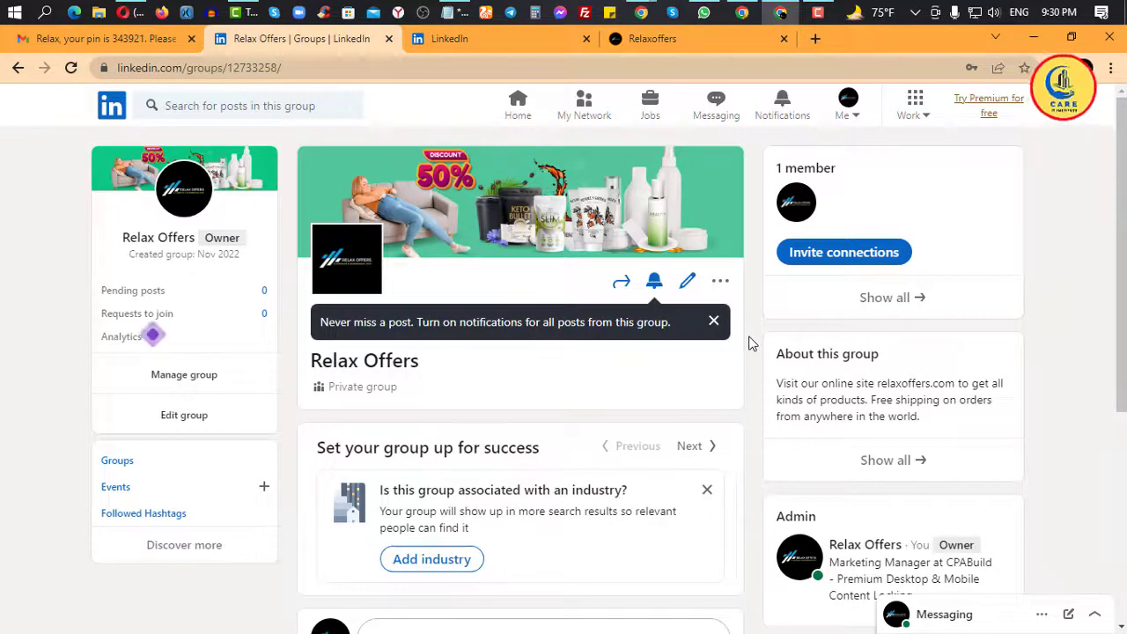
Examine the new group's editable details, discoverability and permissions, and close the editor without changes.
left_click(686, 280)
scroll(531, 410, "down", 3)
scroll(502, 397, "down", 3)
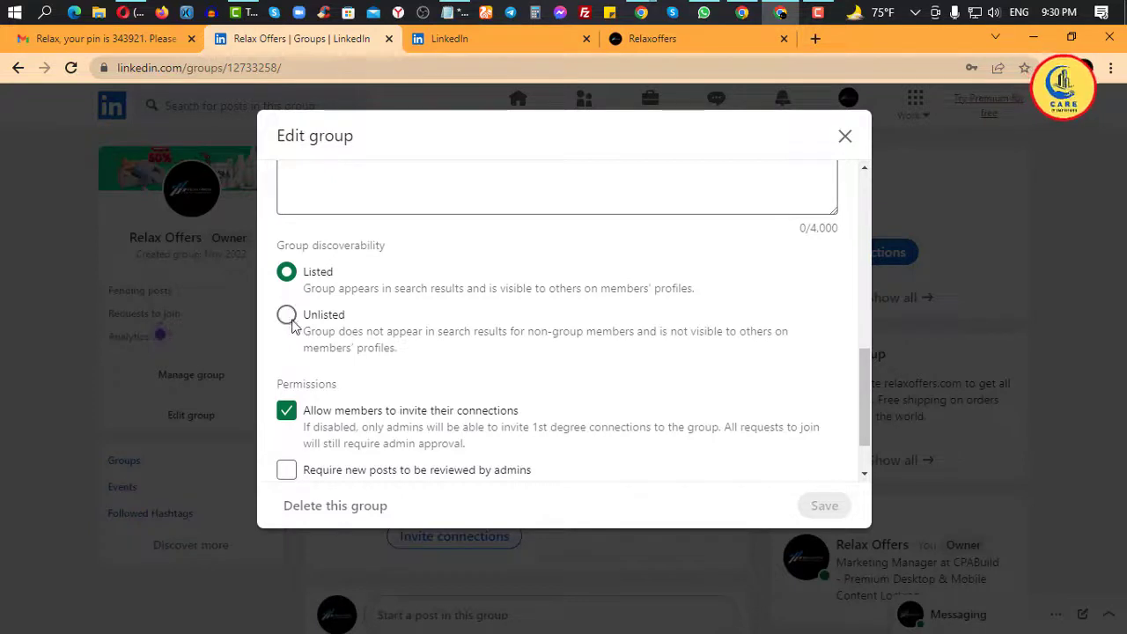
scroll(400, 375, "down", 2)
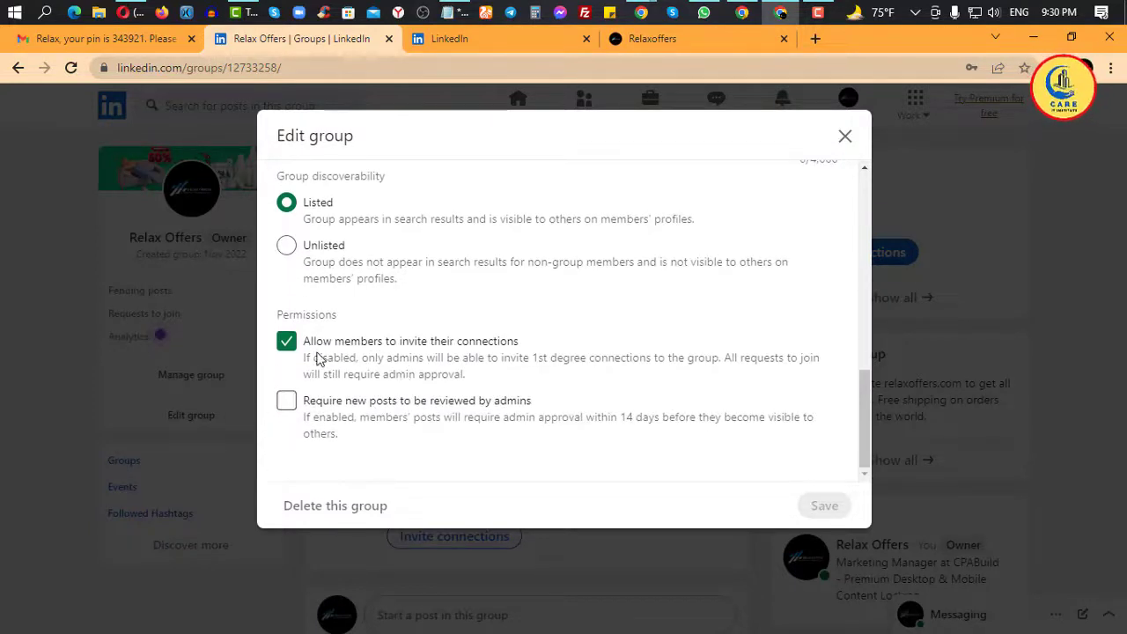
scroll(318, 414, "up", 10)
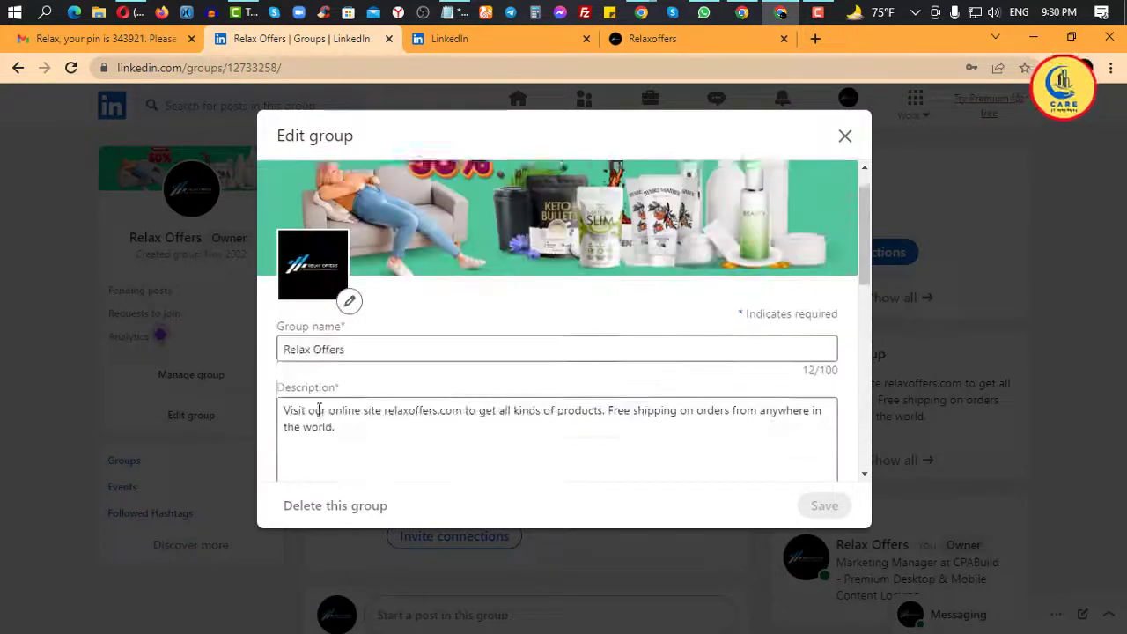
left_click(844, 138)
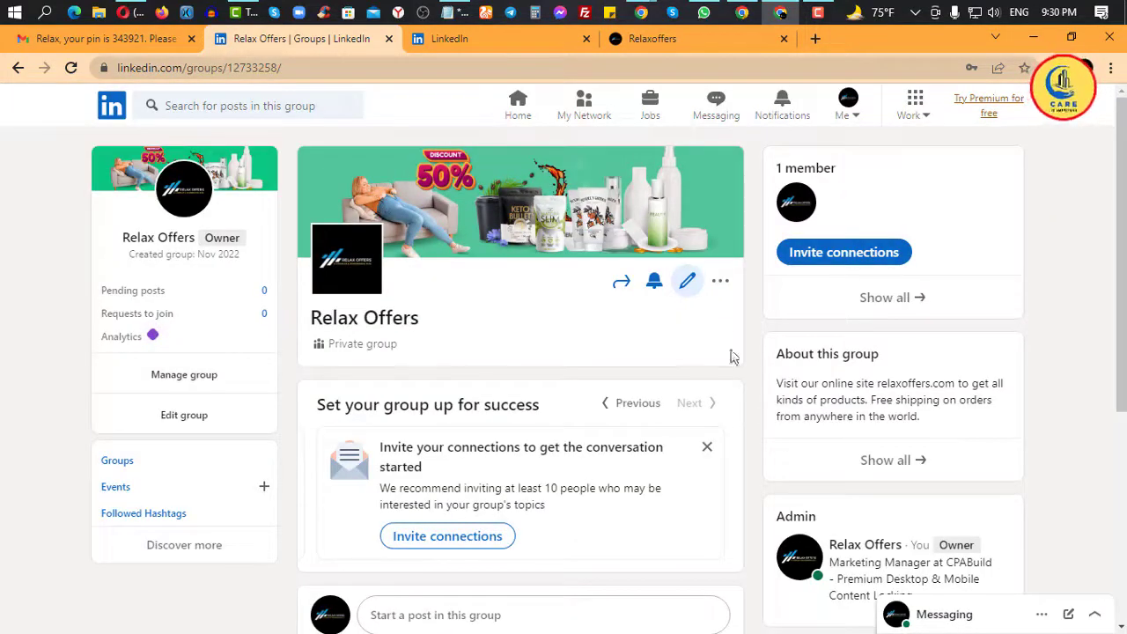
Open the group's settings page, examine its profile display and communication options, and close the page.
left_click(722, 282)
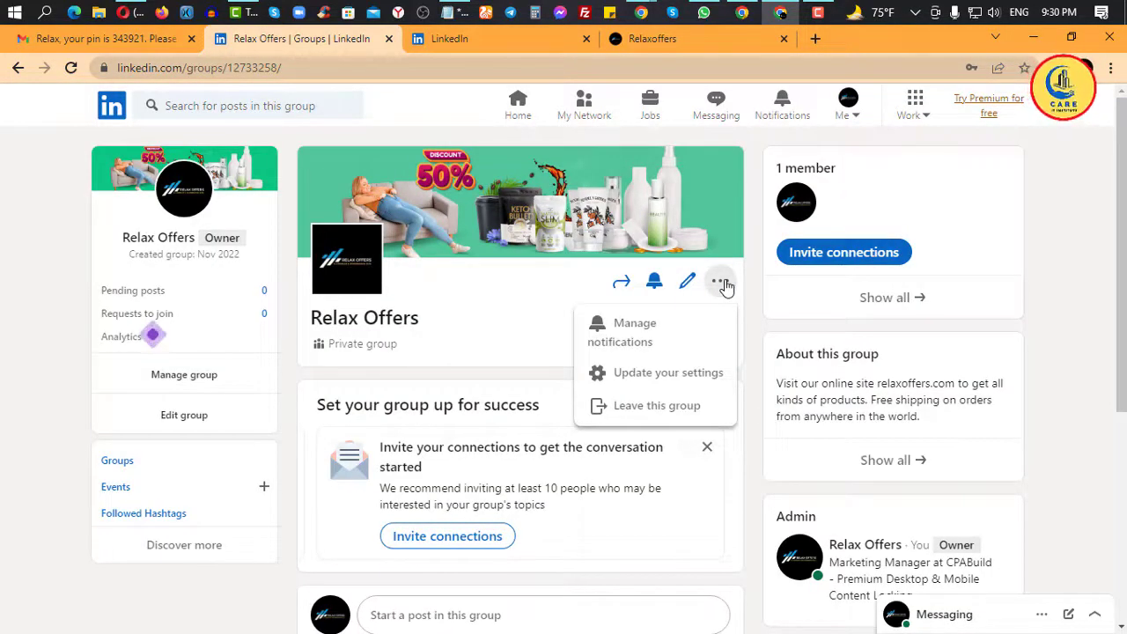
left_click(691, 382)
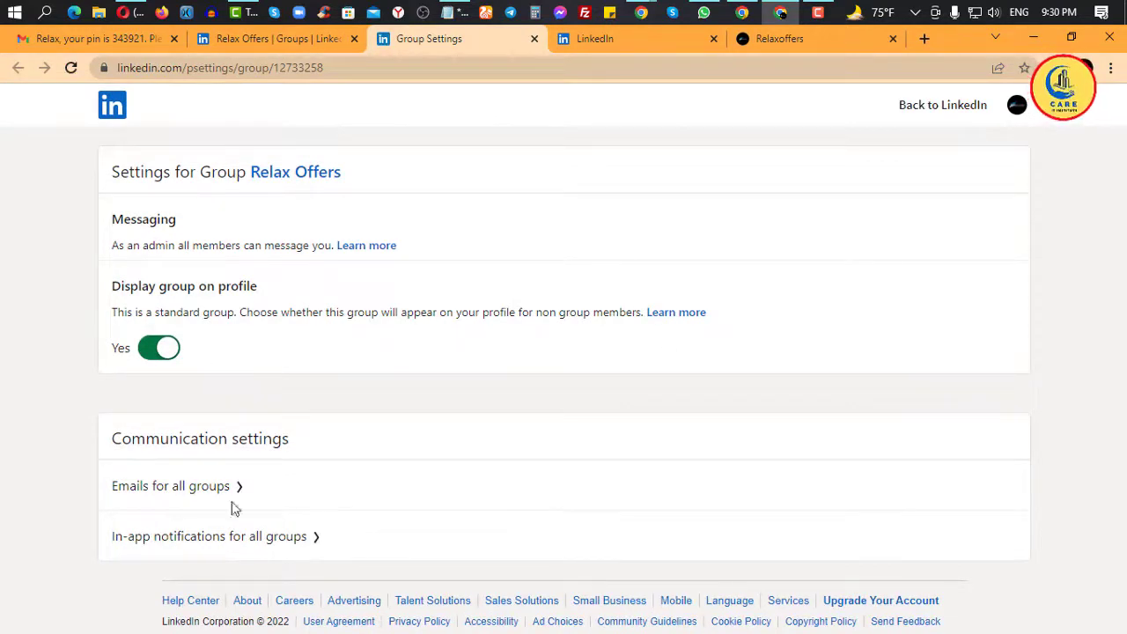
left_click(534, 40)
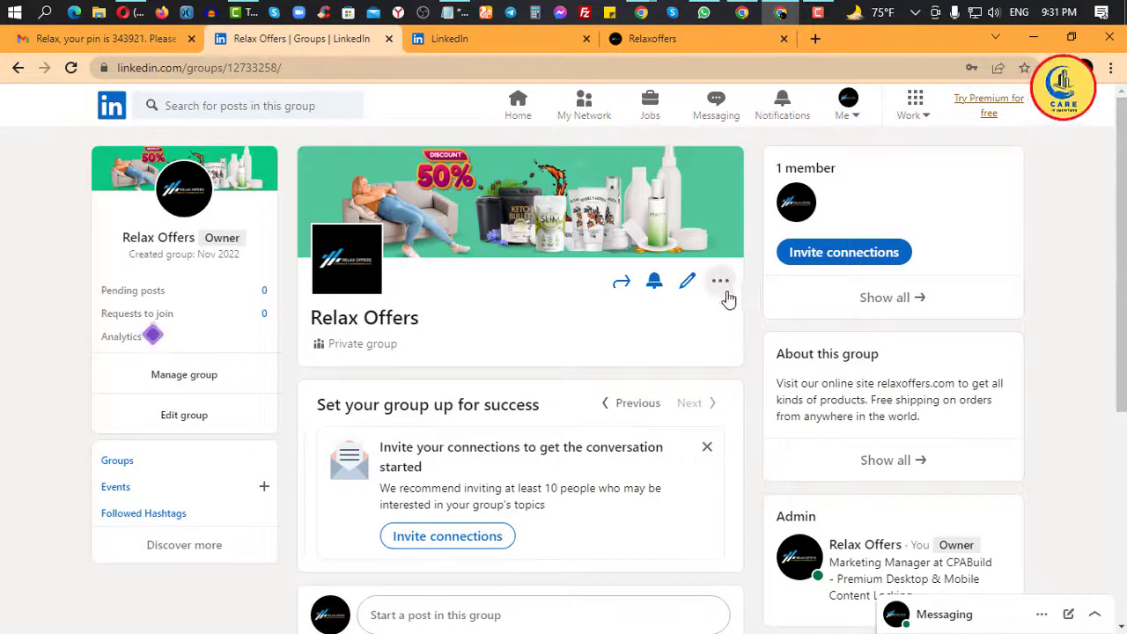
Start a photo post in the Relax Offers group with the Motion energy body balm picture and check its preview.
scroll(720, 446, "down", 2)
scroll(715, 446, "up", 2)
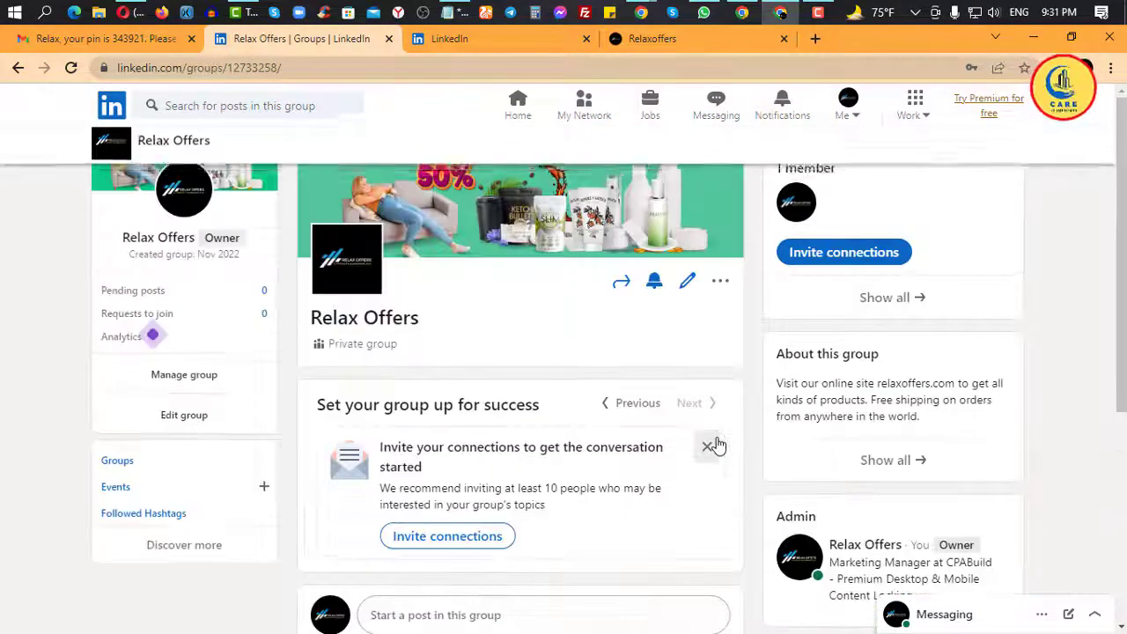
scroll(428, 440, "down", 3)
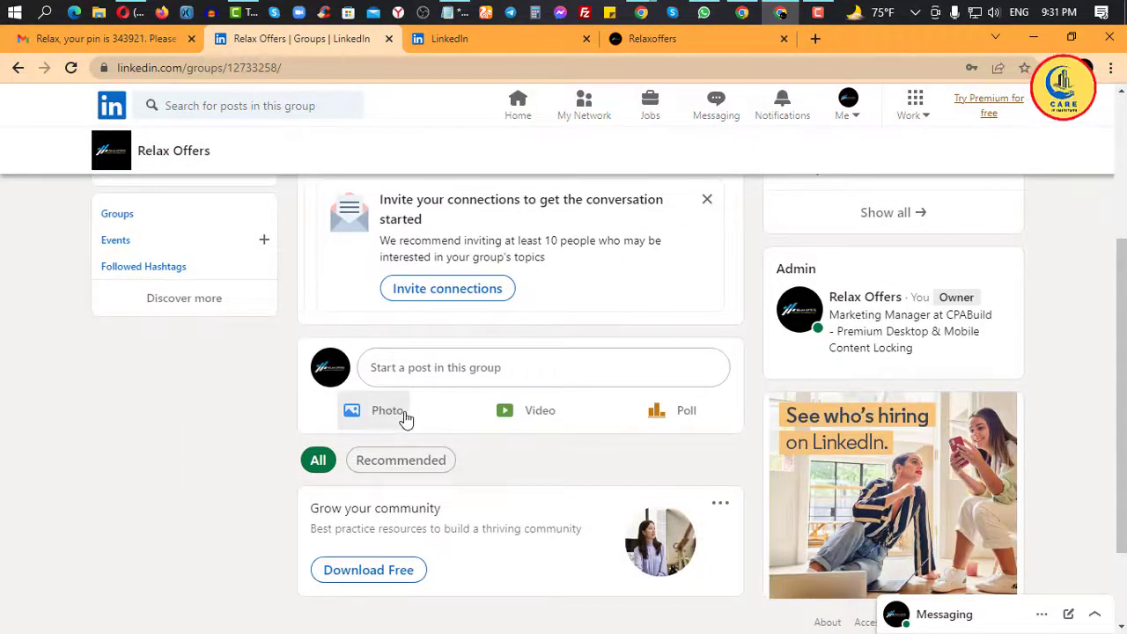
left_click(405, 419)
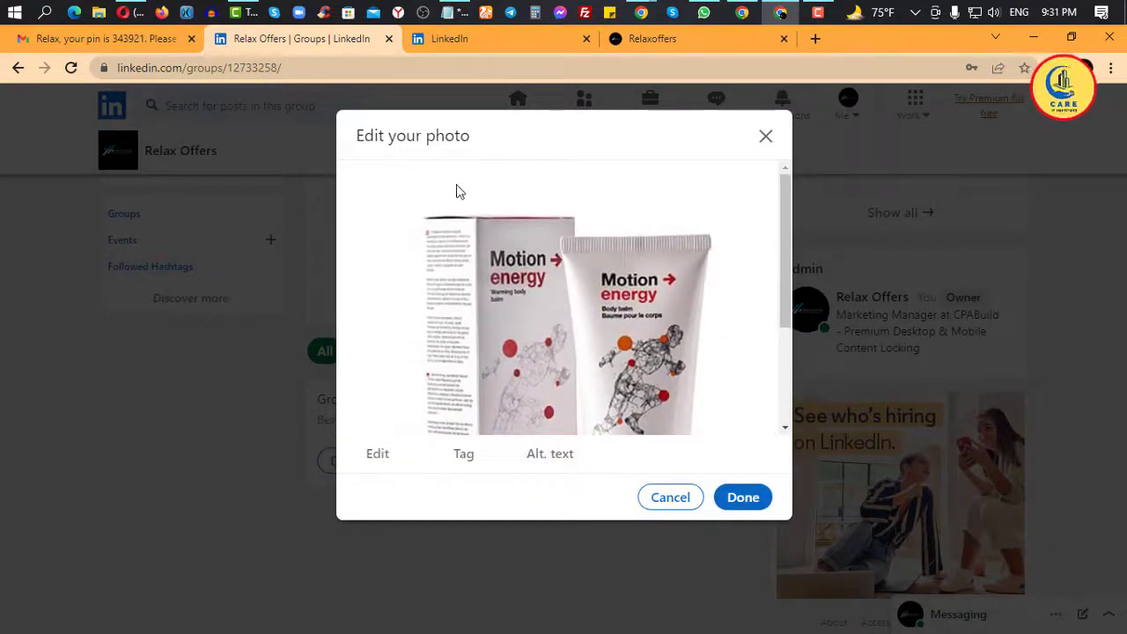
left_click(744, 498)
scroll(529, 273, "down", 5)
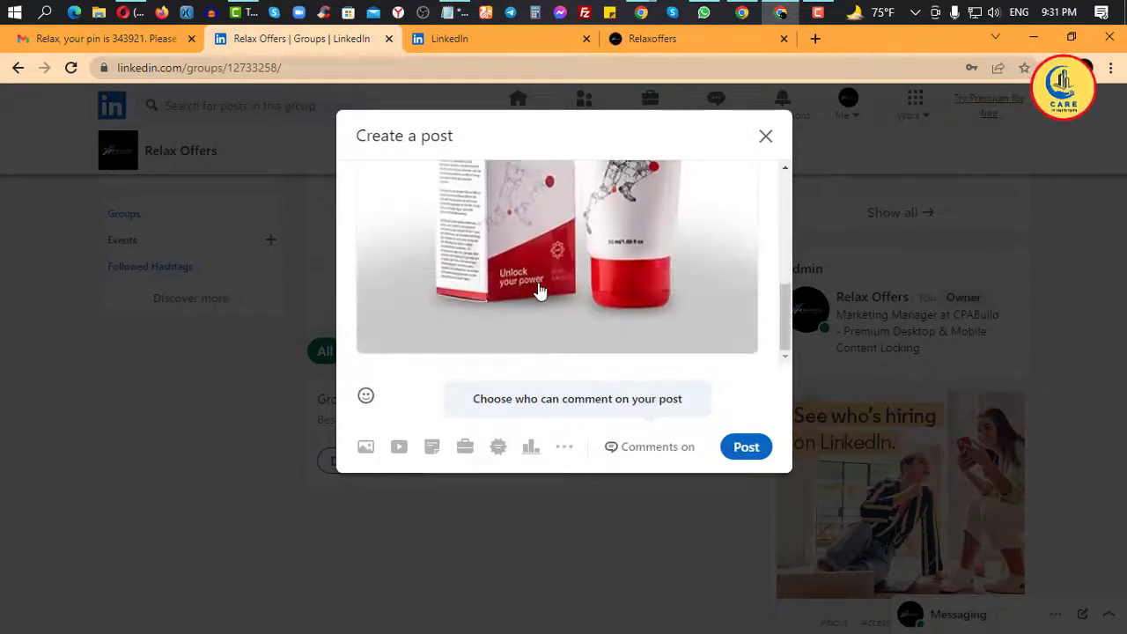
scroll(541, 292, "up", 3)
scroll(541, 293, "down", 3)
scroll(528, 282, "up", 5)
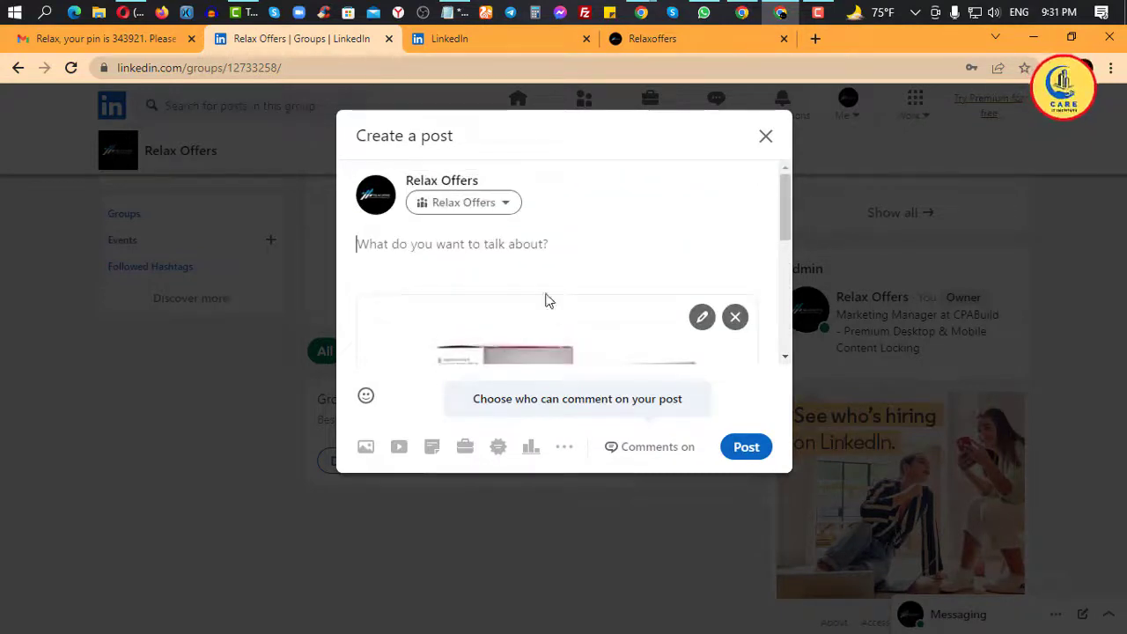
Write "To day discount offer limit time." as the post's text, replacing misspelled words with the suggested spellings "discount" and "limit".
scroll(545, 301, "down", 3)
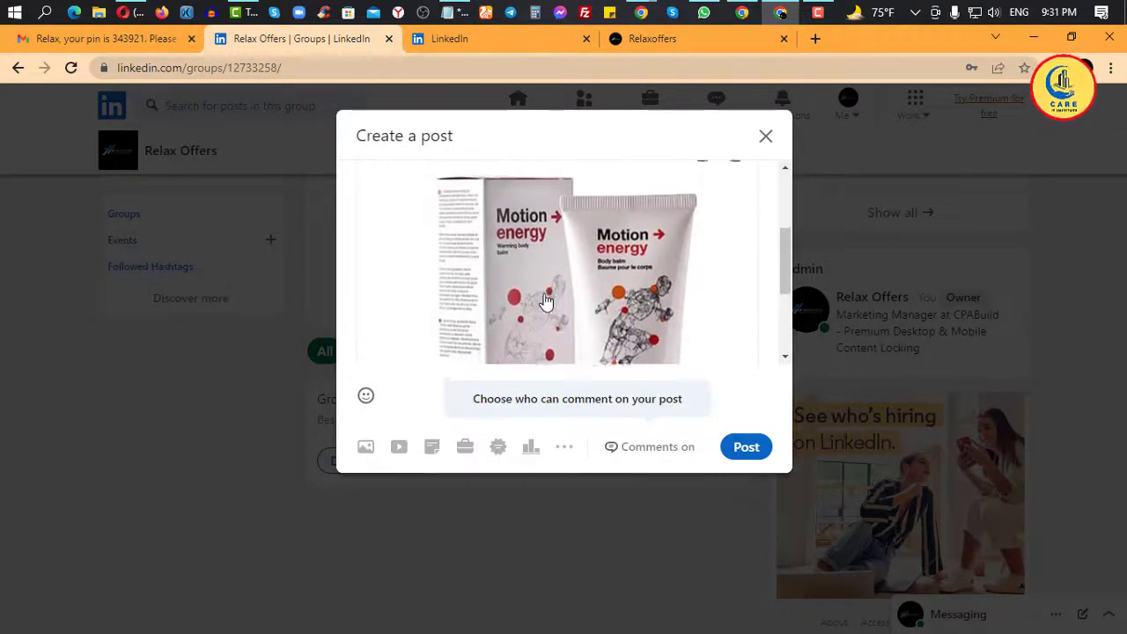
scroll(545, 301, "up", 5)
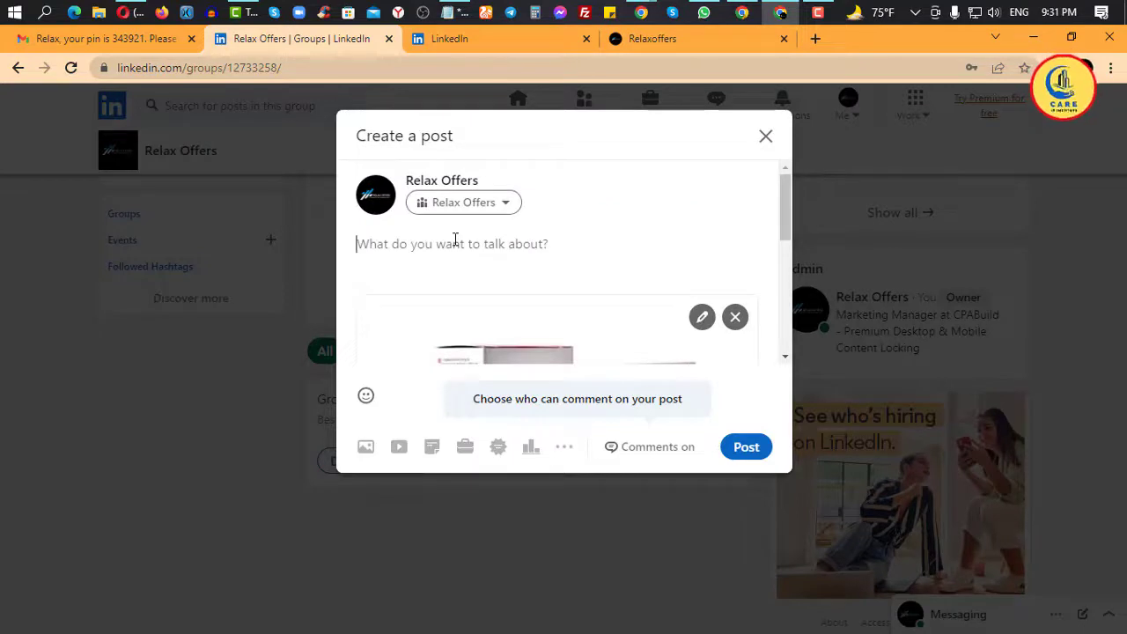
type("To day")
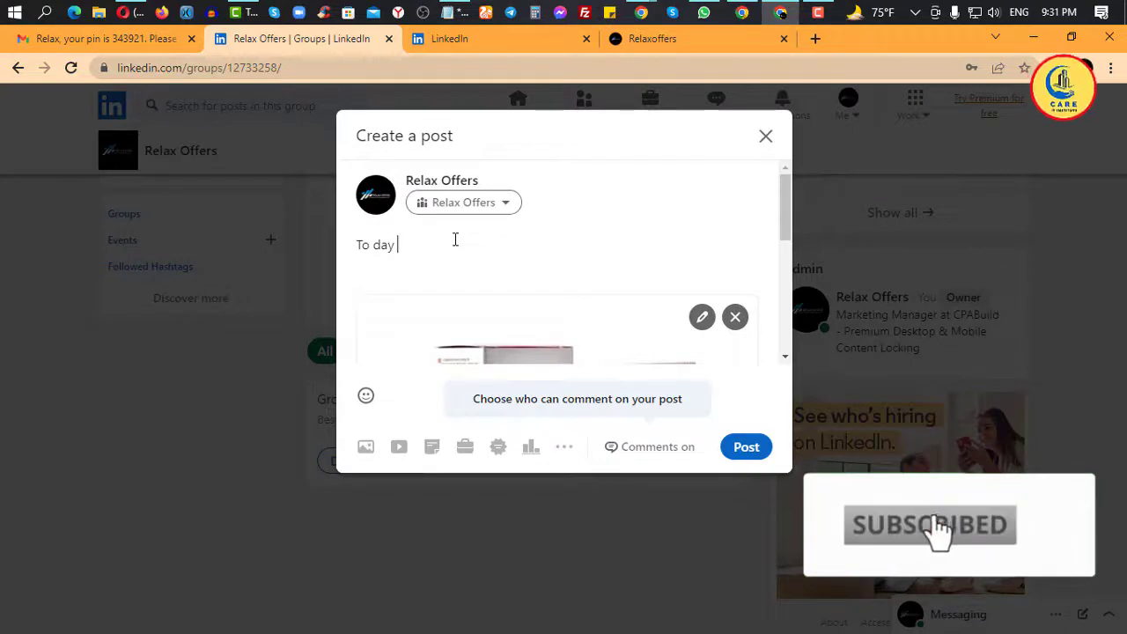
type(" de")
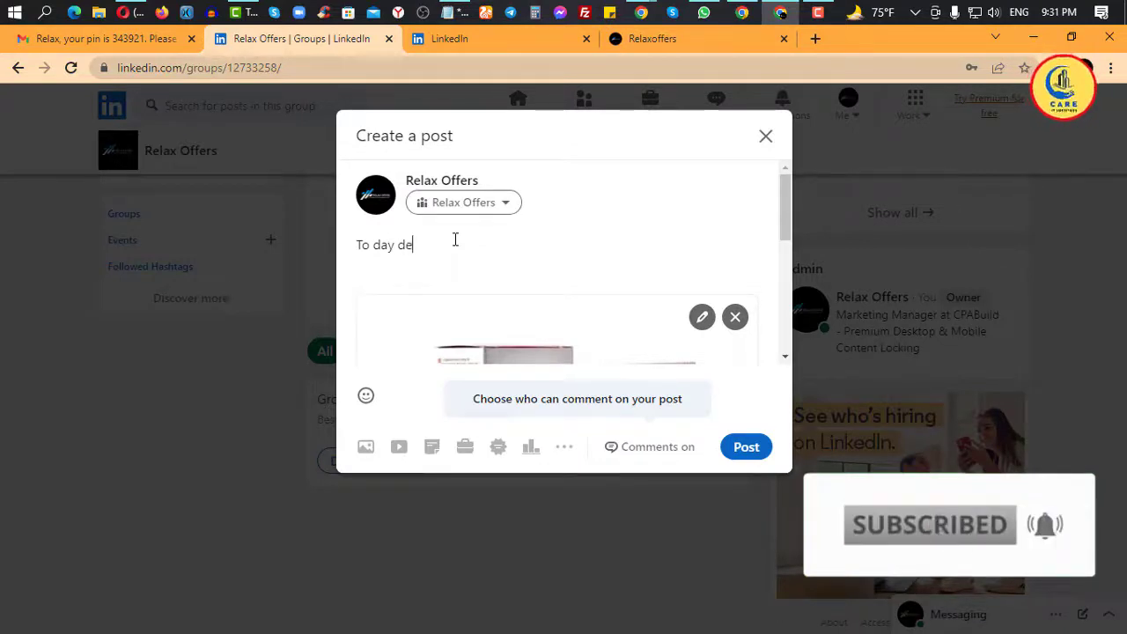
type("c")
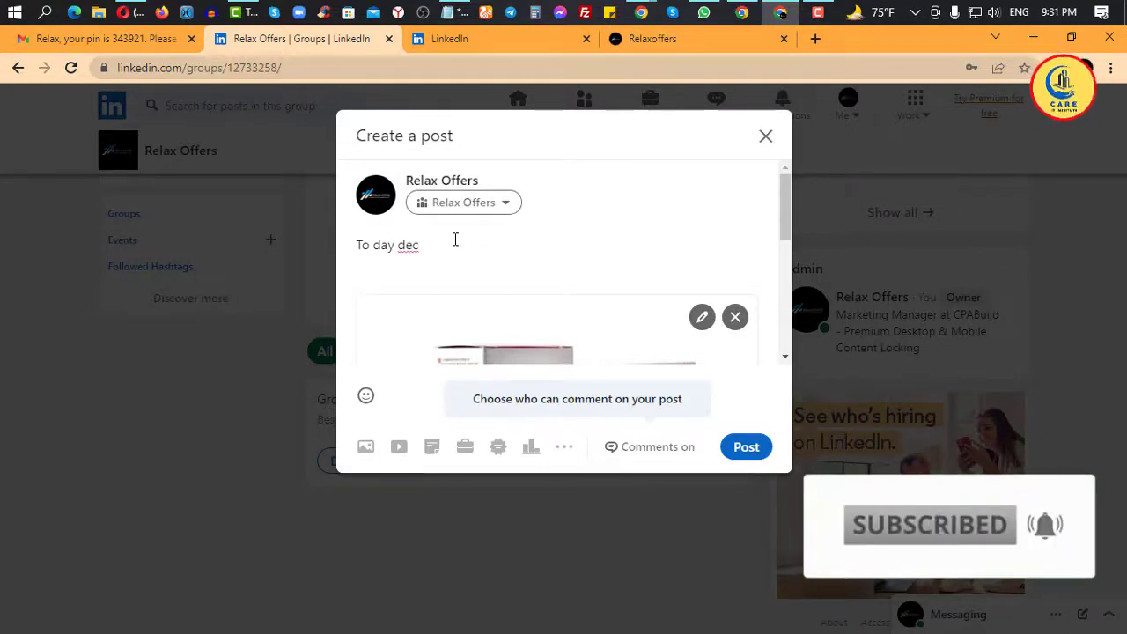
type("coun")
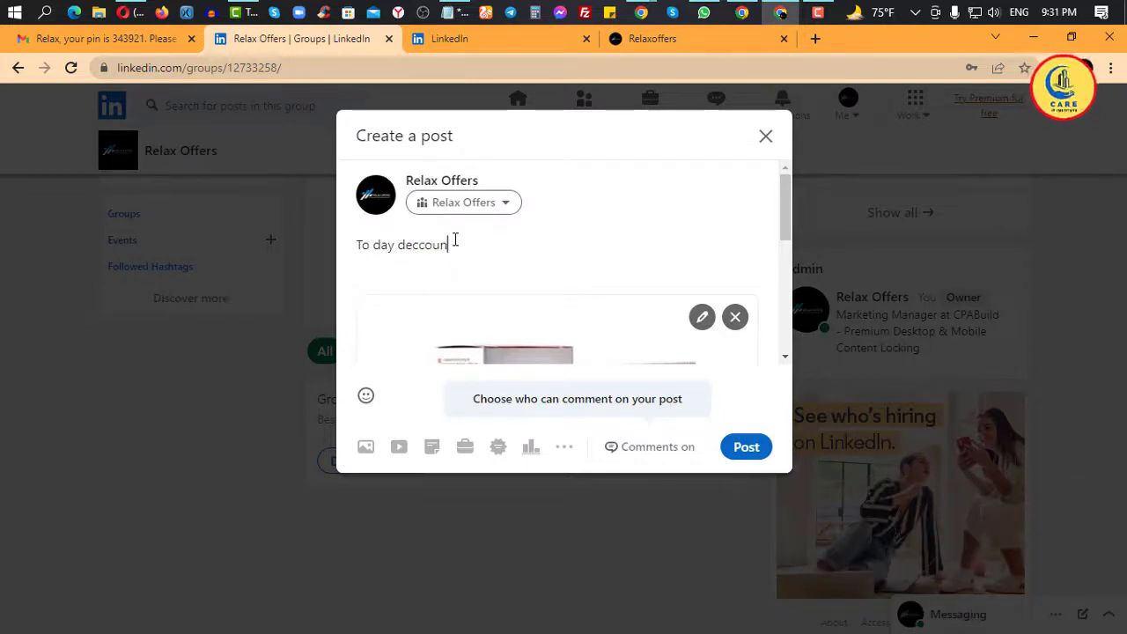
type("t offer")
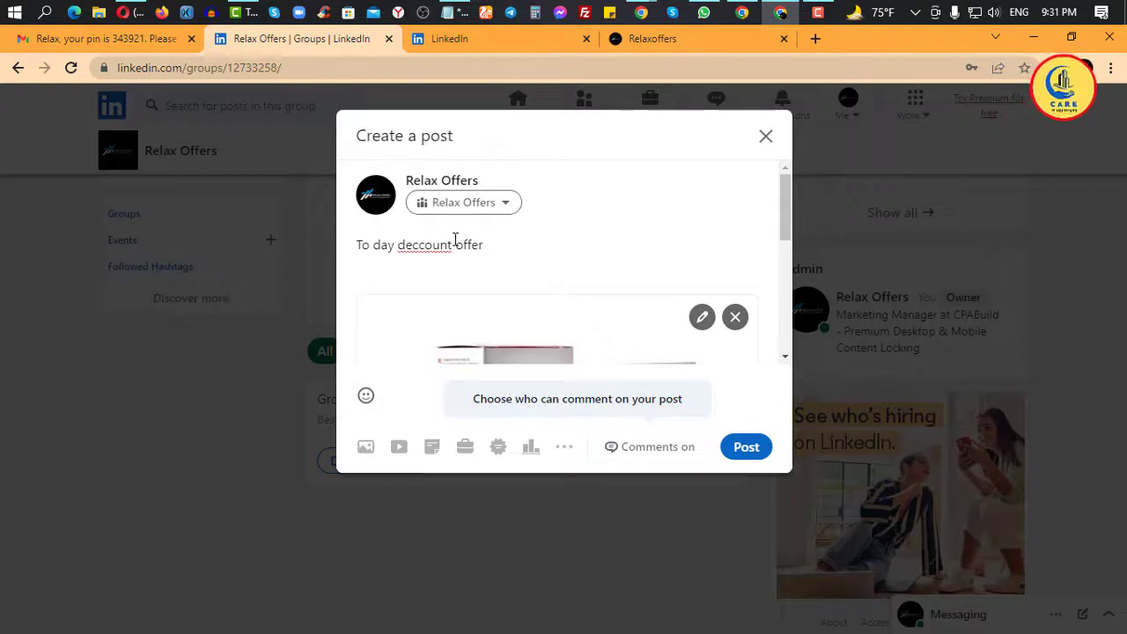
right_click(434, 247)
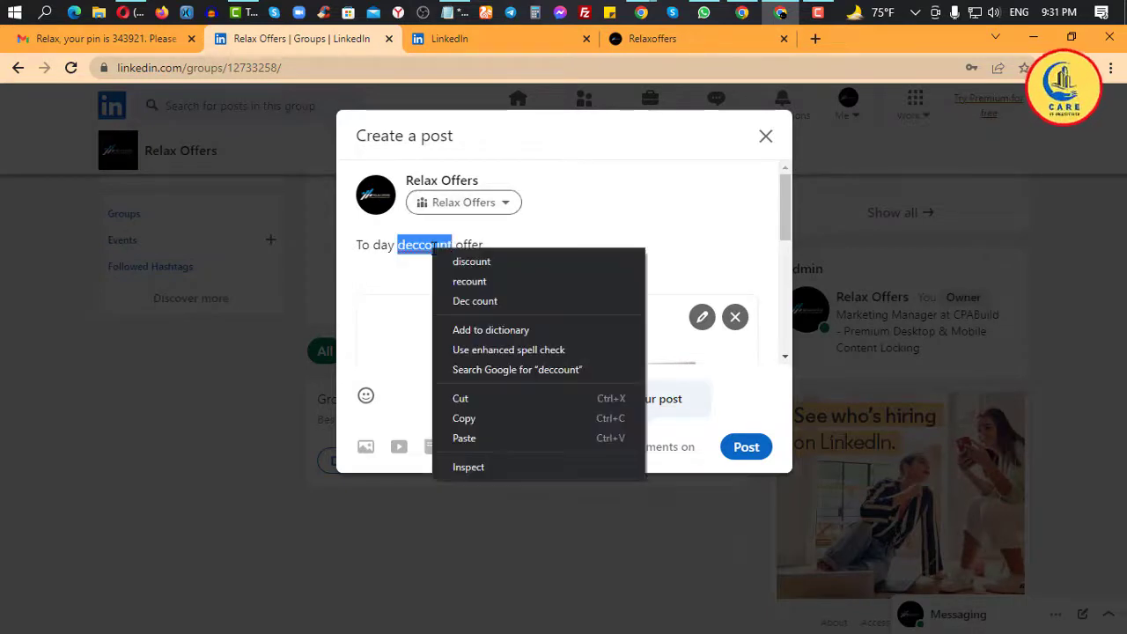
left_click(494, 262)
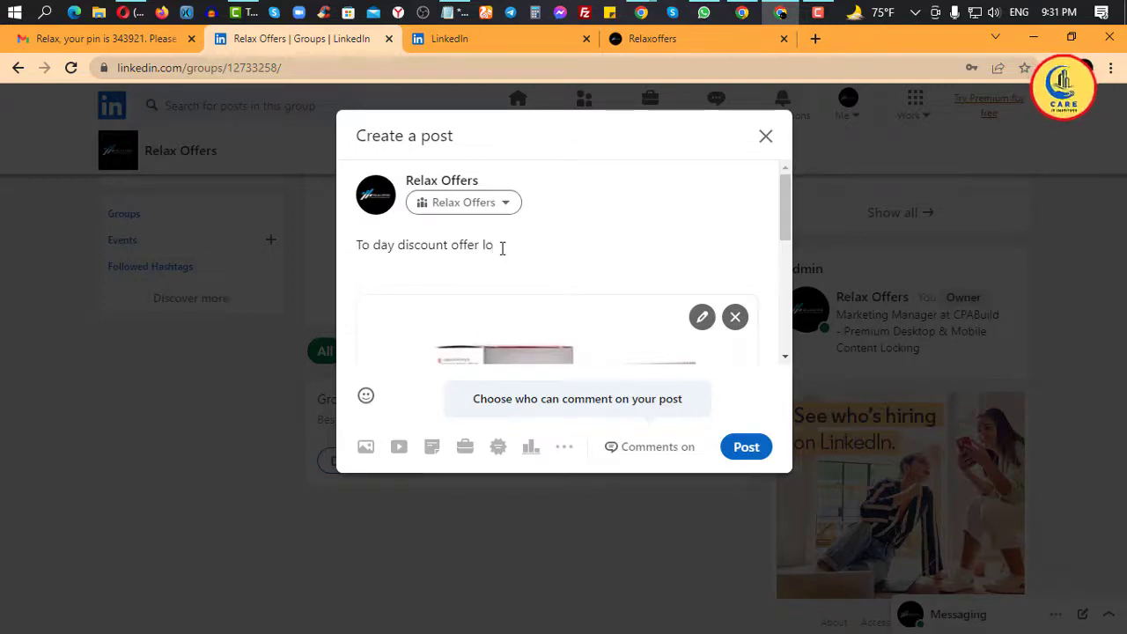
type("lemit time")
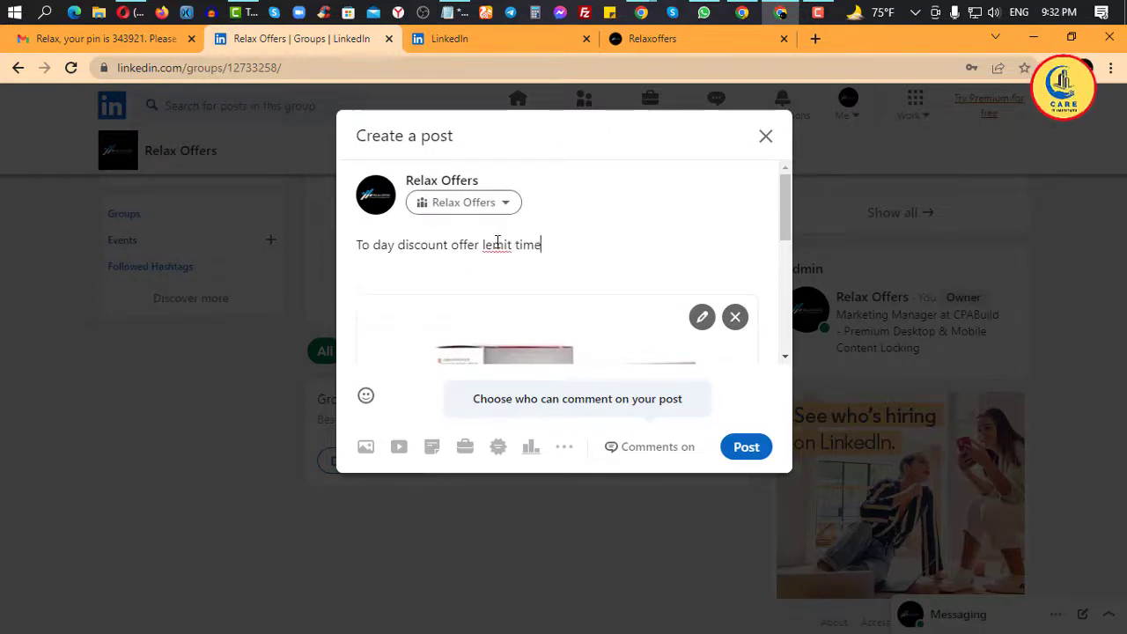
right_click(493, 245)
left_click(532, 262)
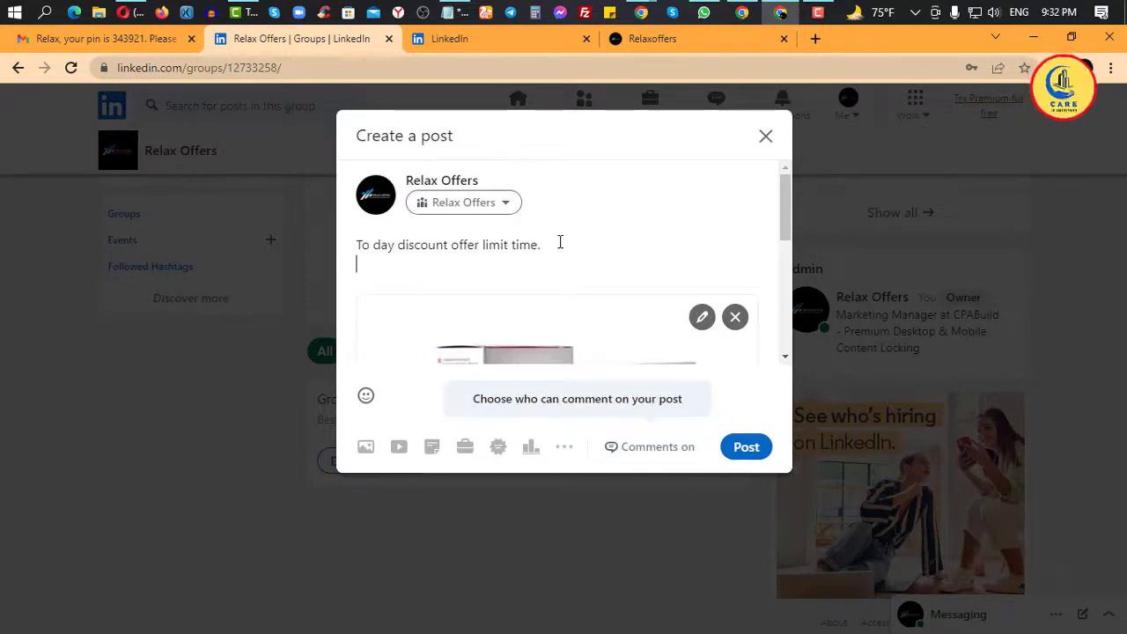
Add a second line reading "Order Now:" to the post's text.
key("Return")
type("O")
key("BackSpace")
key("BackSpace")
type("Order Now:")
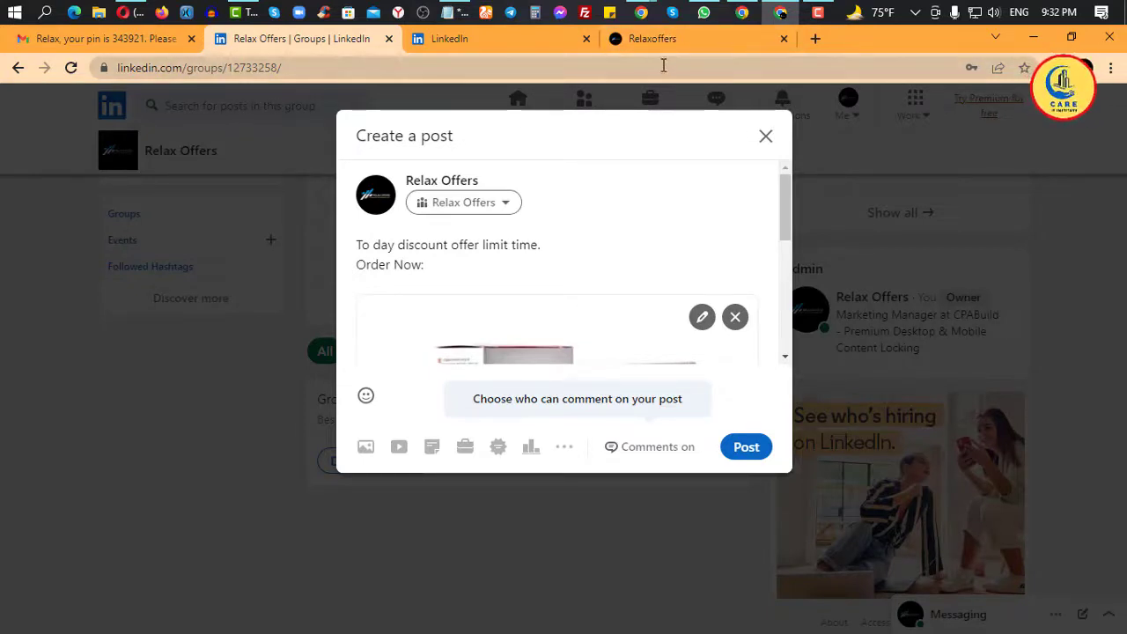
left_click(649, 38)
left_click(238, 68)
key("ctrl+c")
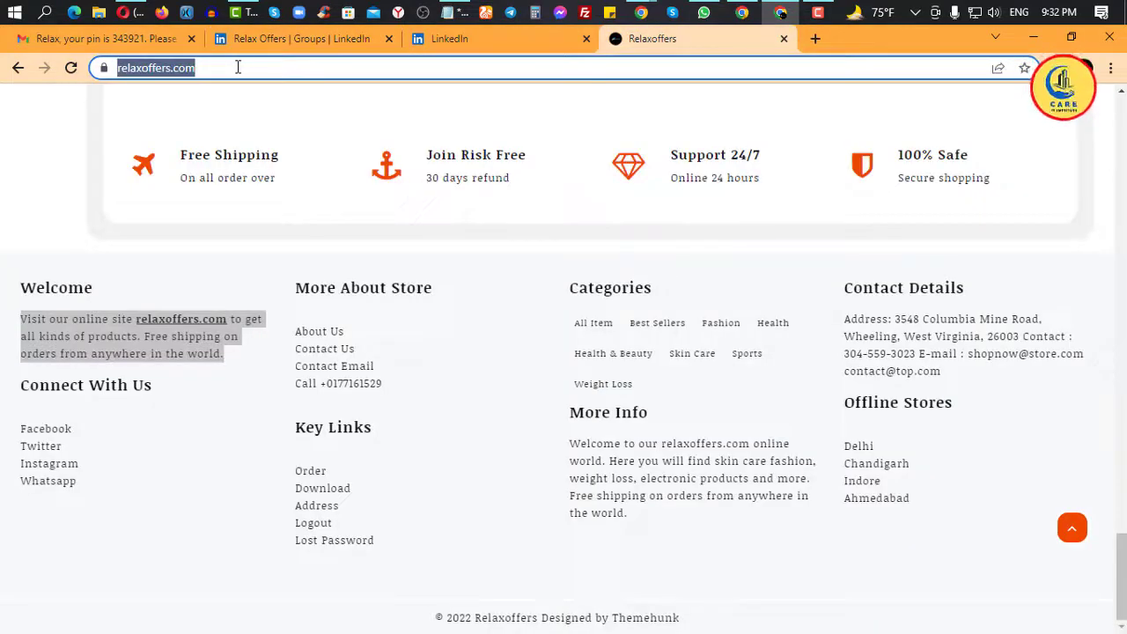
left_click(456, 35)
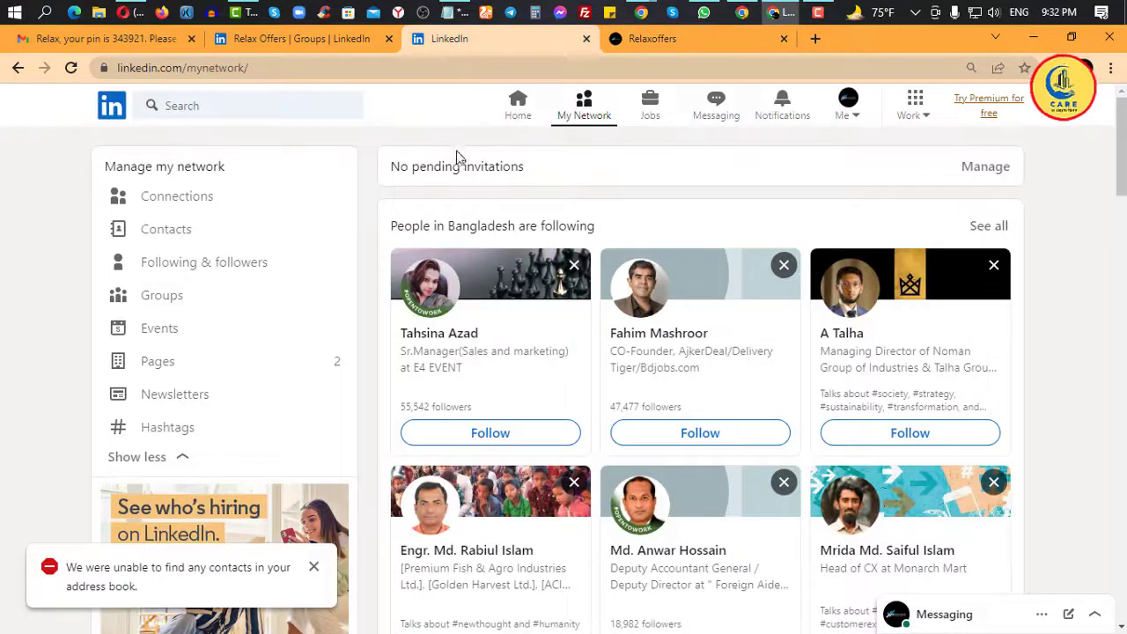
left_click(330, 38)
key("ctrl+v")
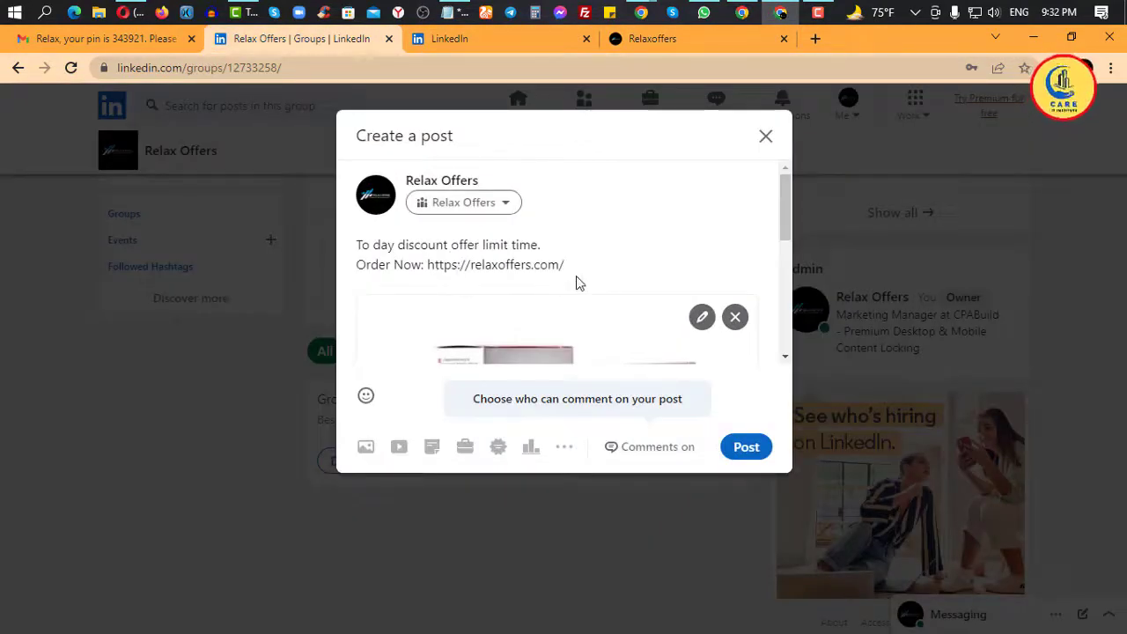
key("BackSpace")
Add the suggested hashtag #weightlosstips below the order link, separated by a blank line.
key("Return")
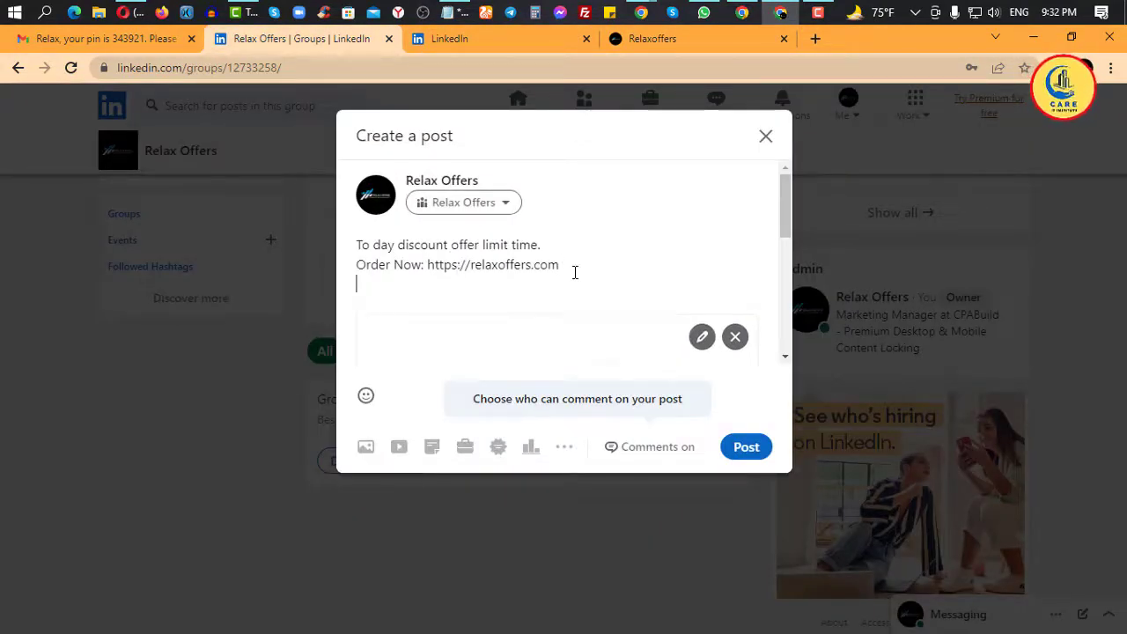
scroll(564, 275, "down", 1)
scroll(511, 264, "up", 1)
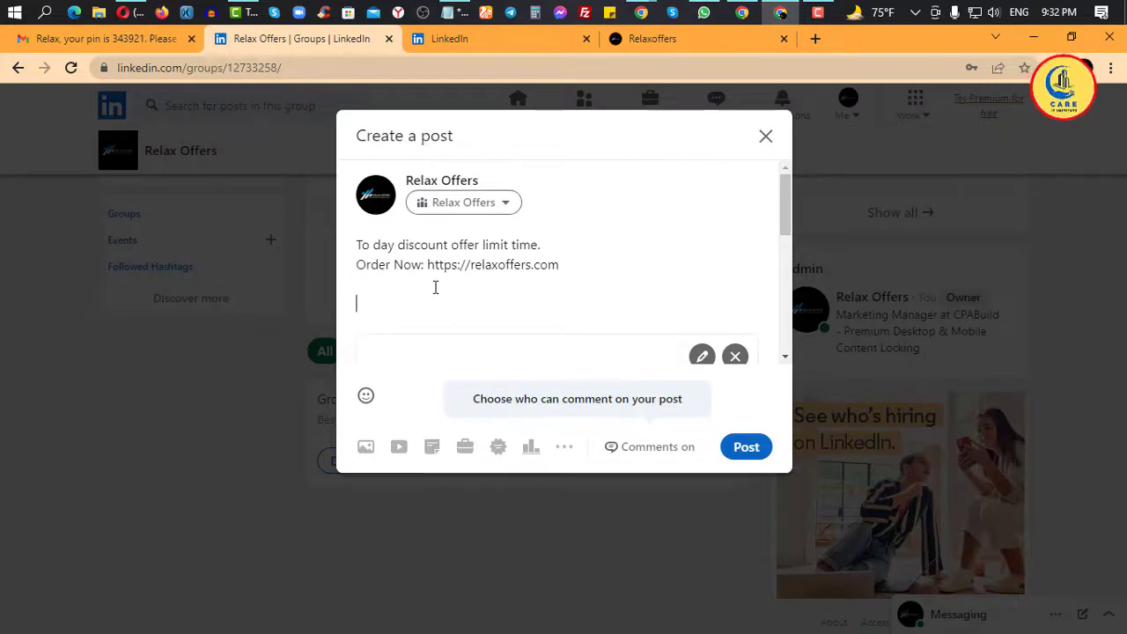
scroll(471, 286, "down", 1)
scroll(502, 274, "up", 1)
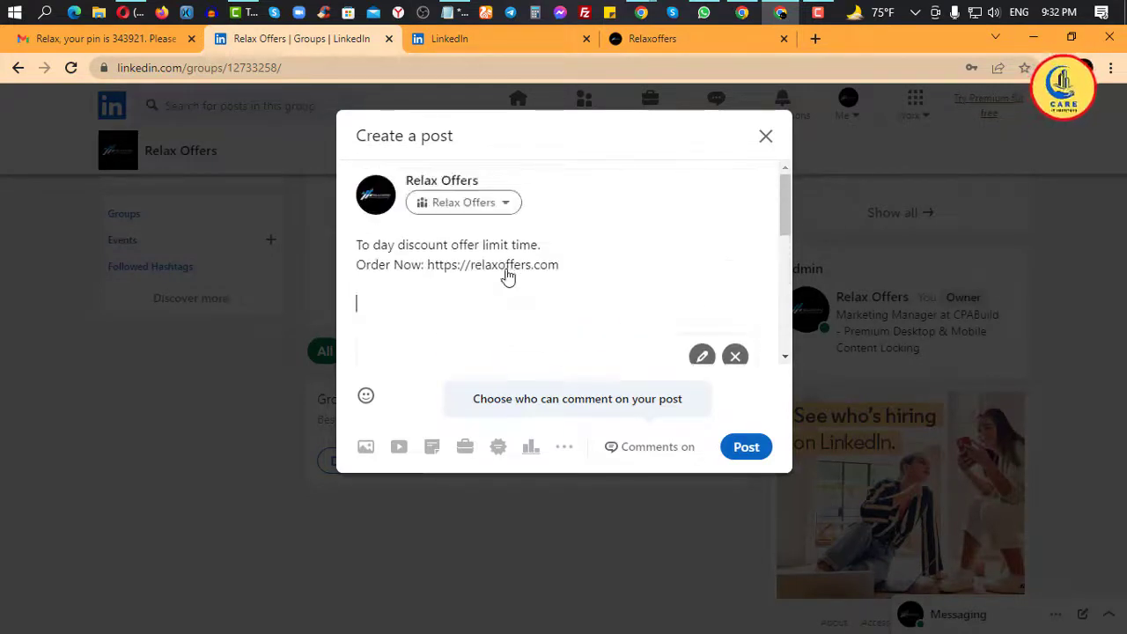
key("BackSpace")
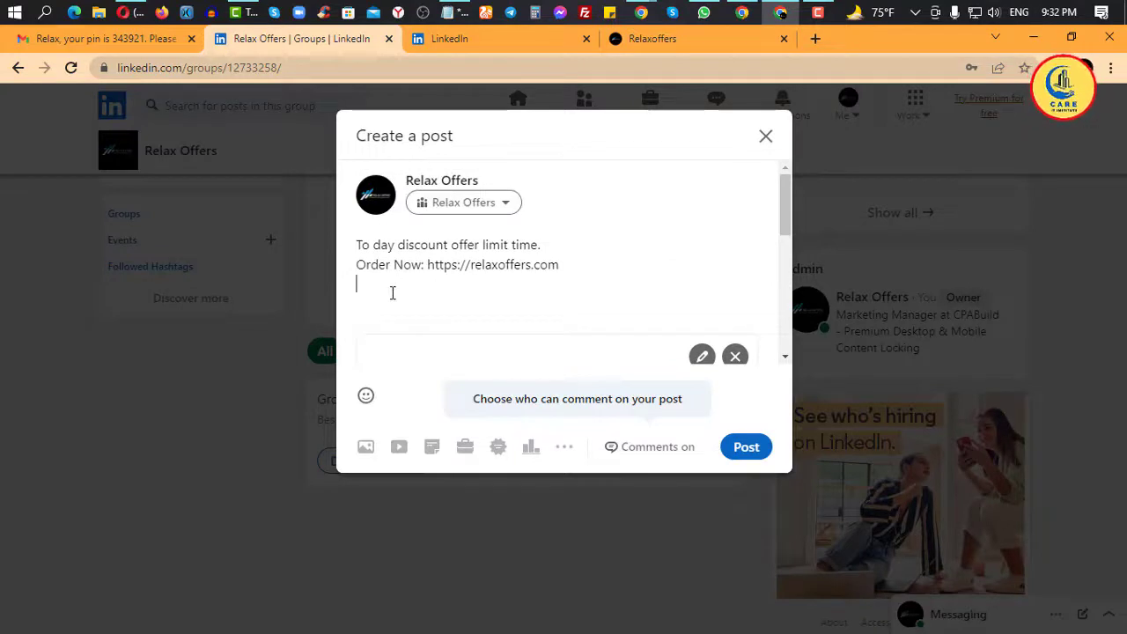
key("Return")
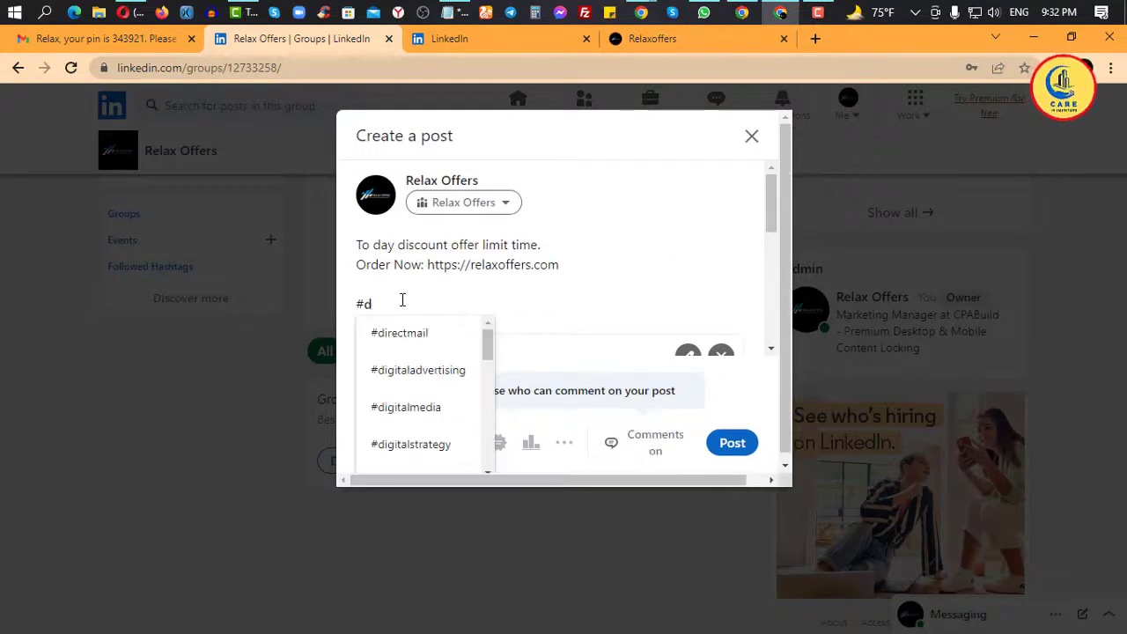
key("BackSpace")
type("#")
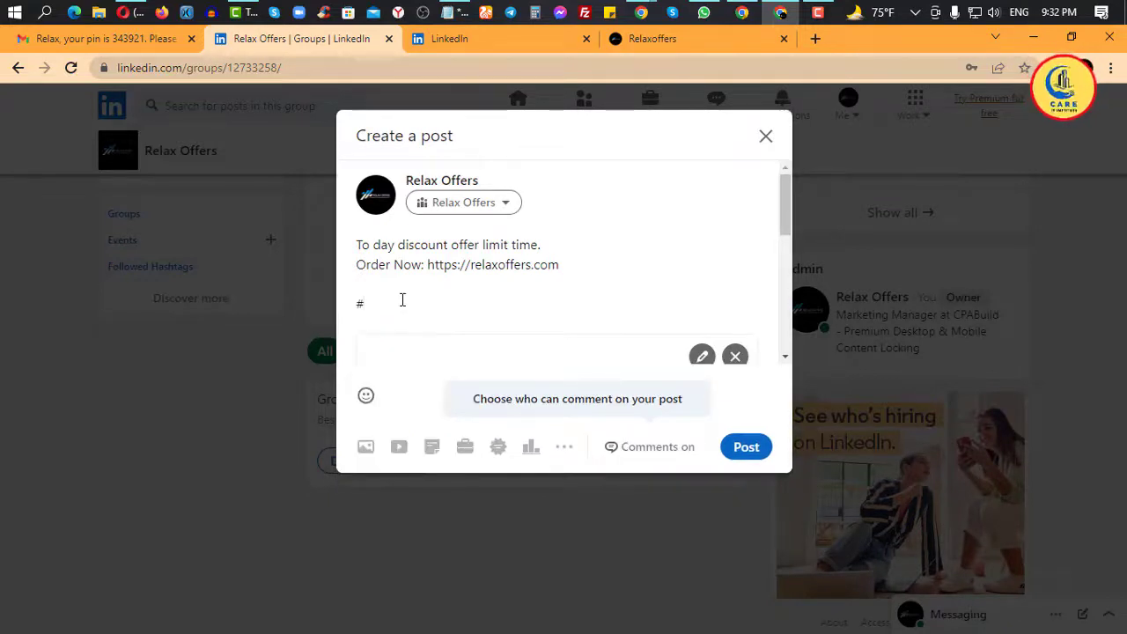
type("wigt")
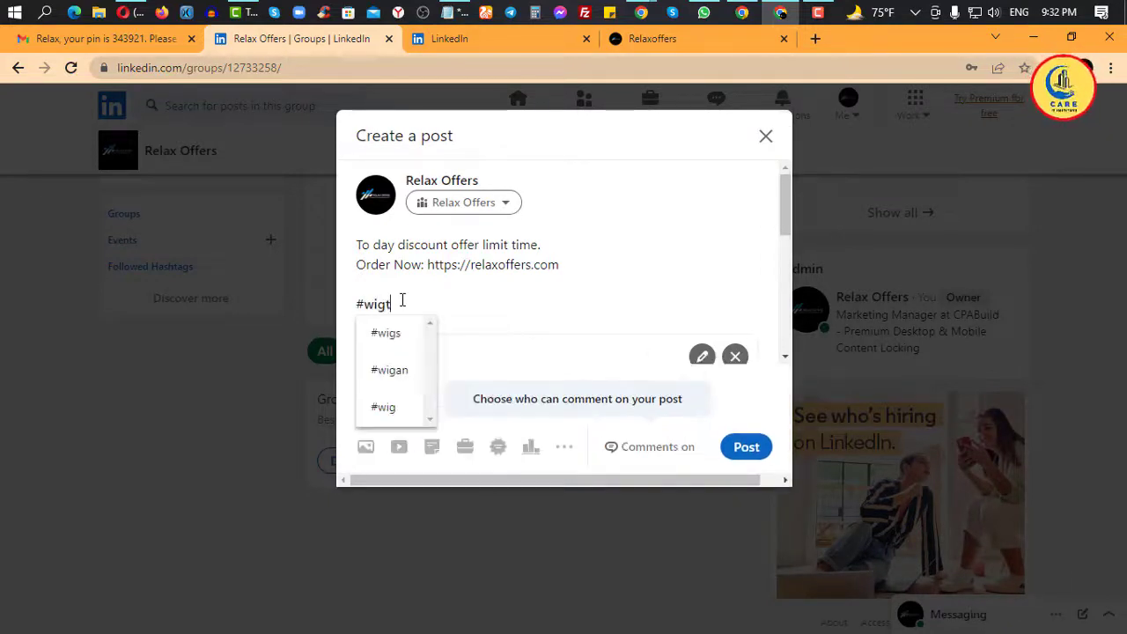
key("BackSpace")
key("BackSpace")
key("BackSpace")
type("eight")
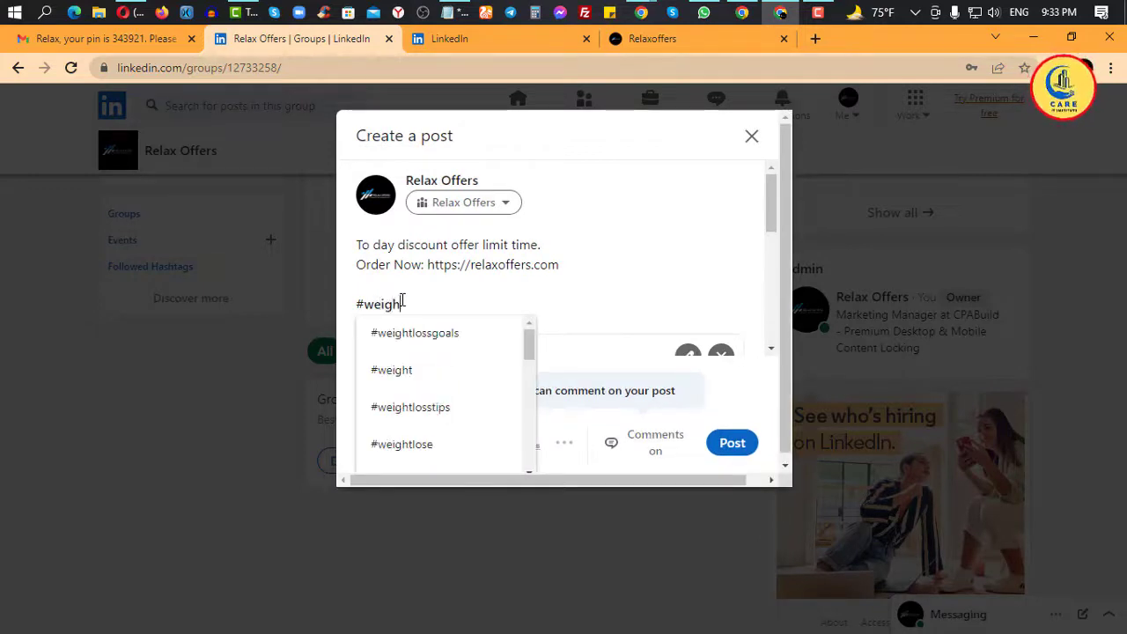
left_click(428, 408)
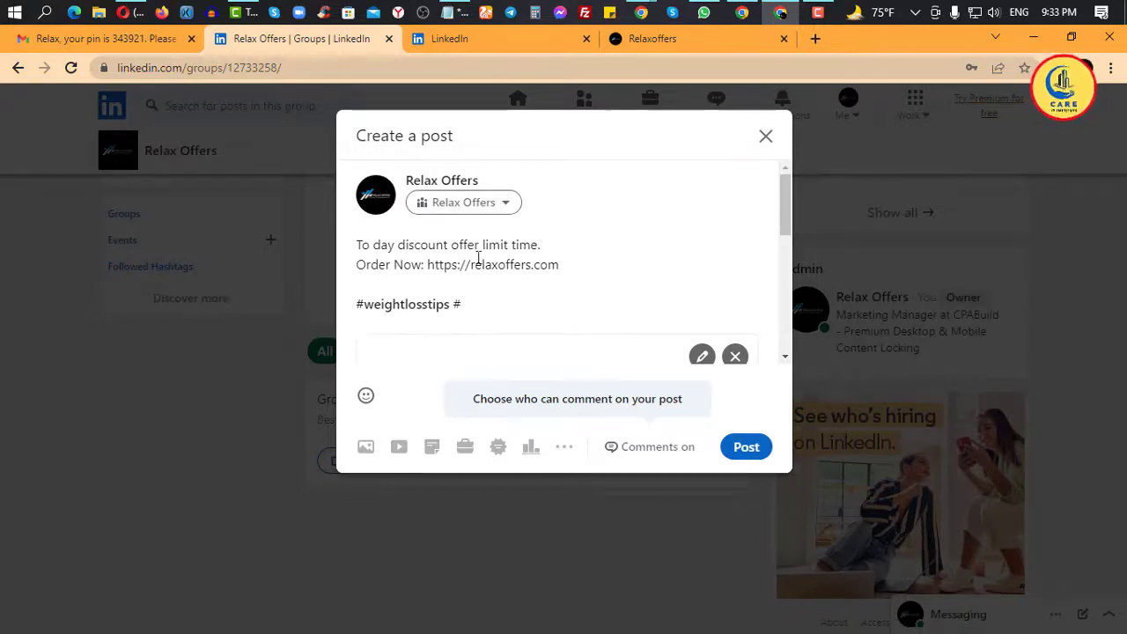
Add a second hashtag, #motionengr, after #weightlosstips, with no stray hash sign behind it.
scroll(567, 317, "down", 1)
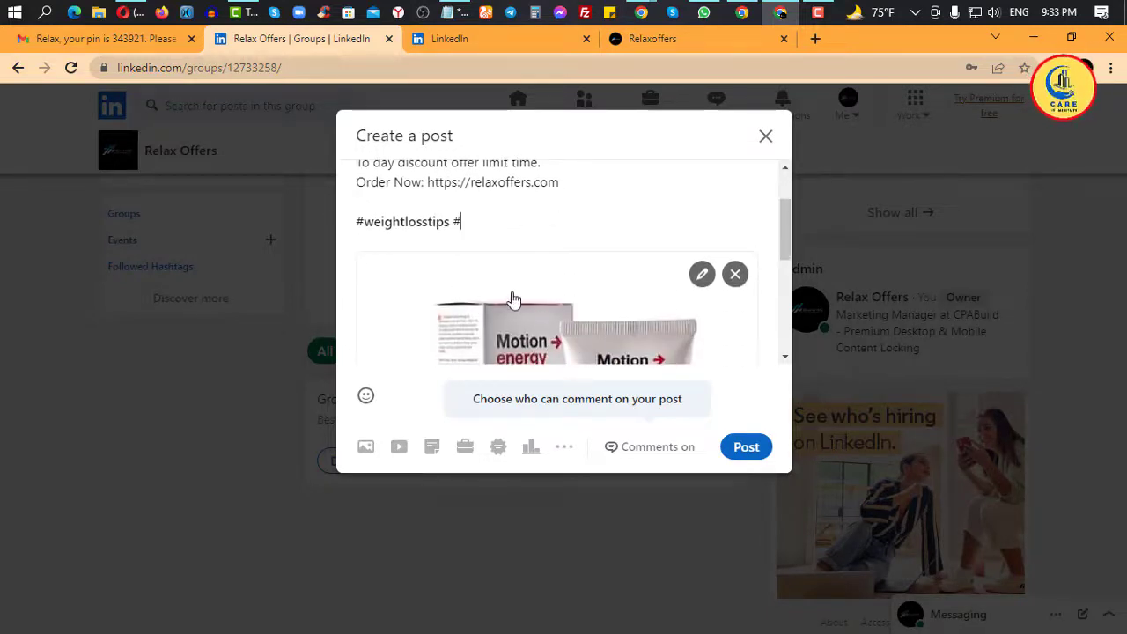
type("ma")
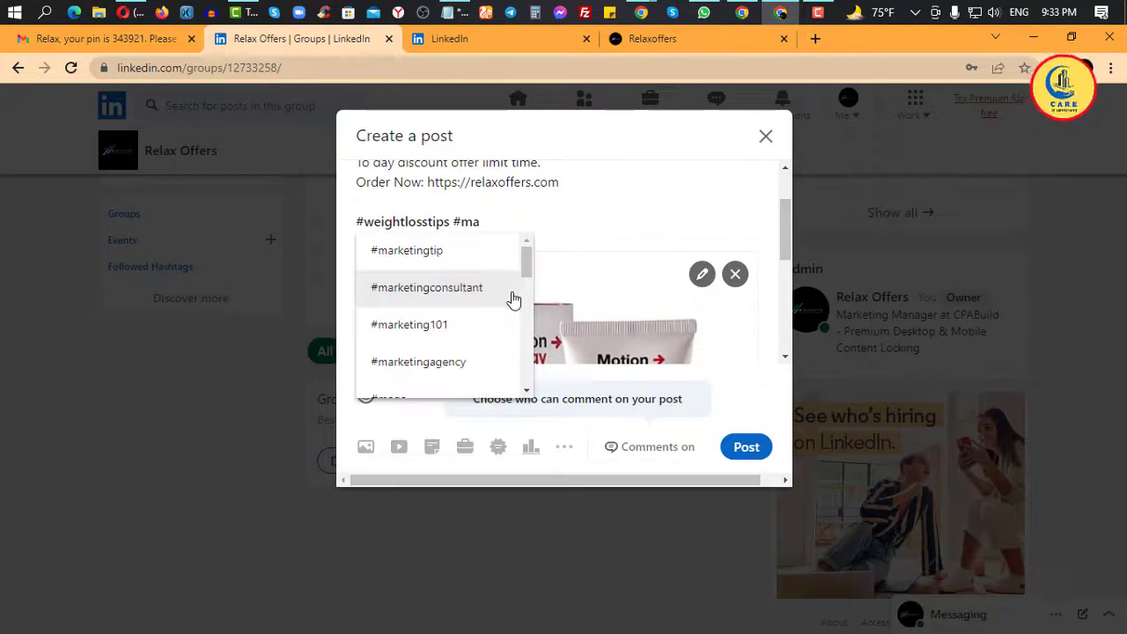
key("BackSpace")
type("ot")
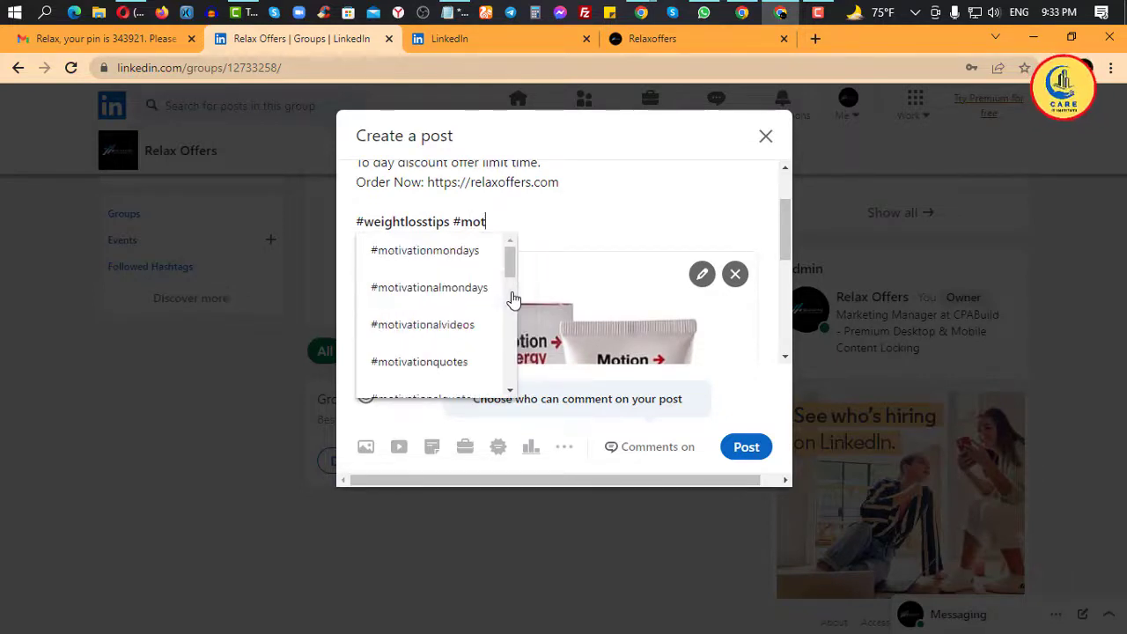
type("ion")
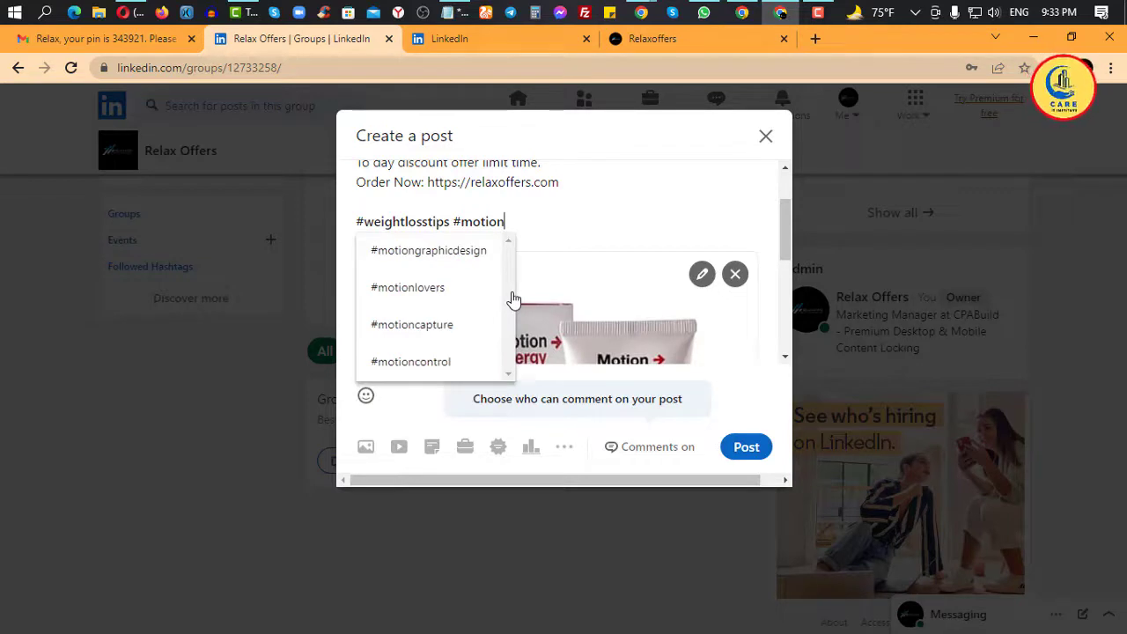
scroll(709, 247, "down", 1)
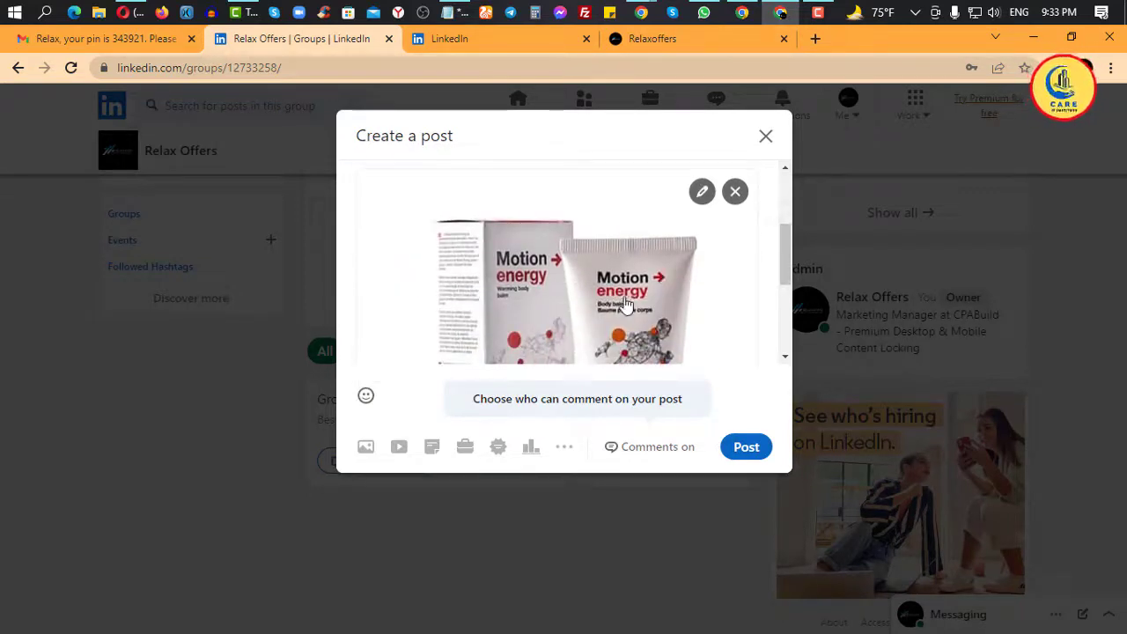
scroll(602, 310, "up", 2)
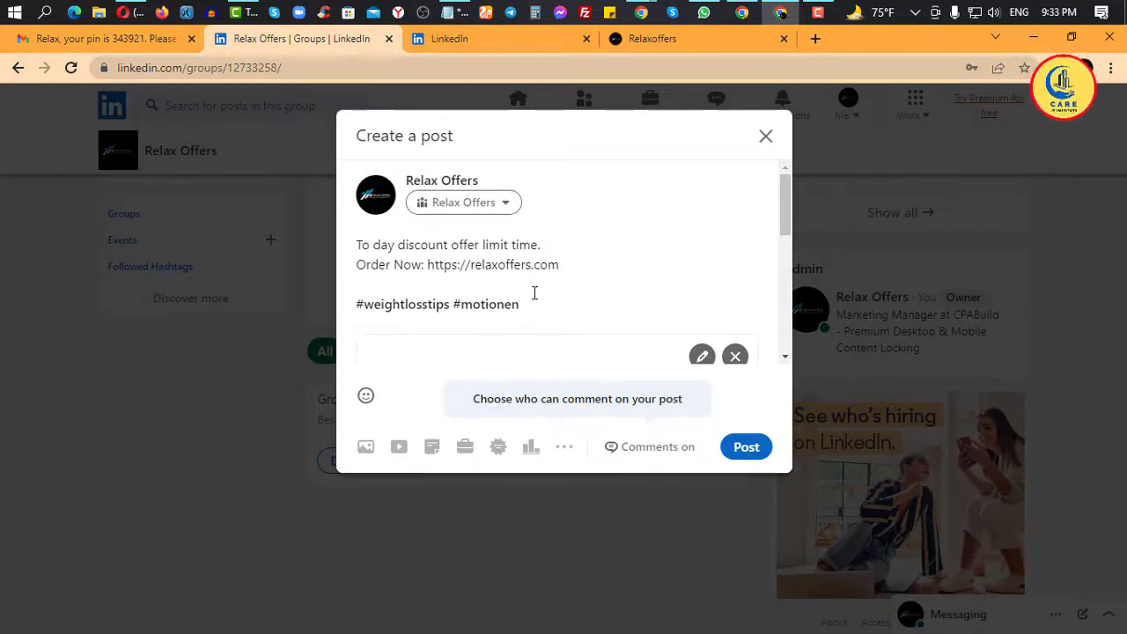
type("r")
type("#")
left_click_drag(555, 300, 536, 304)
key("BackSpace")
Delete the "Order Now" line with the shop link and the empty lines above the hashtags.
left_click_drag(560, 264, 360, 264)
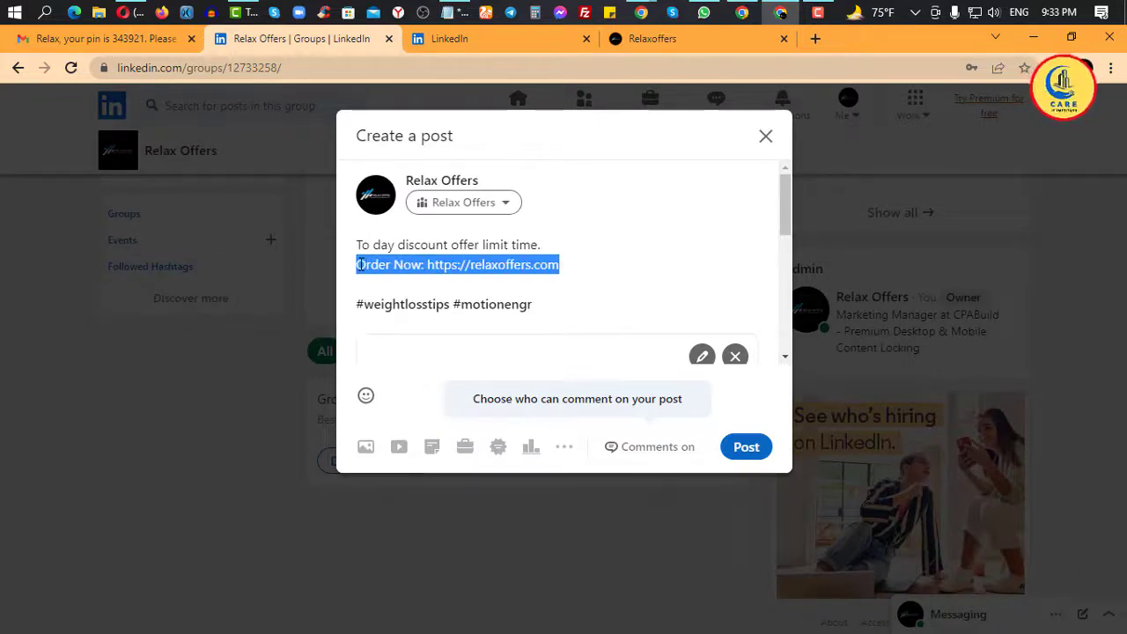
left_click(586, 267)
left_click_drag(586, 267, 355, 264)
key("BackSpace")
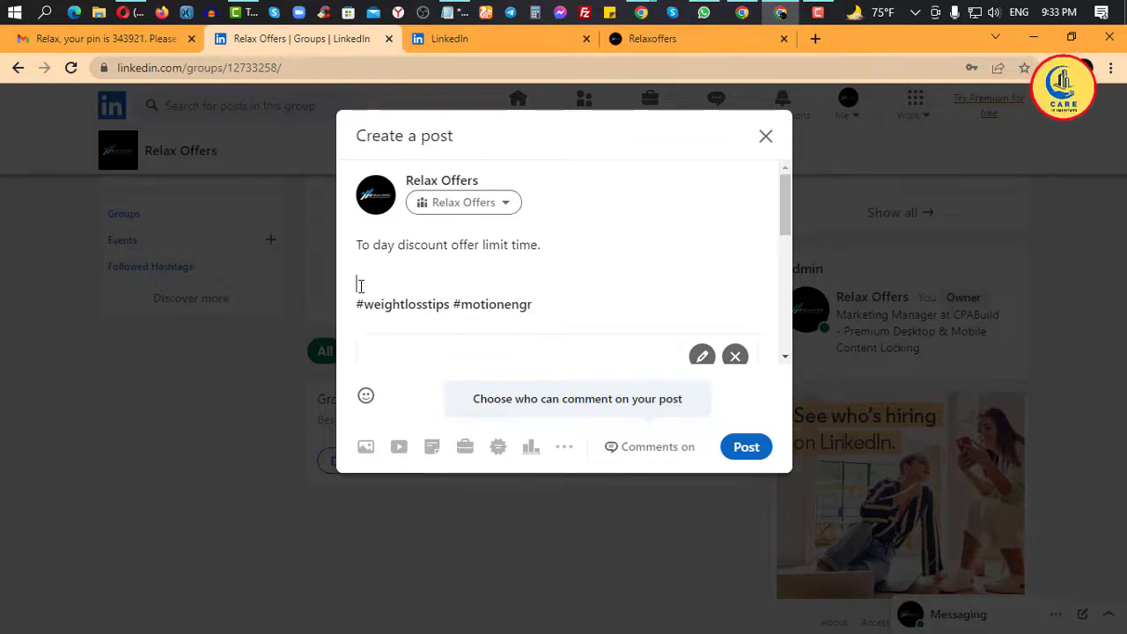
key("BackSpace")
key("BackSpace")
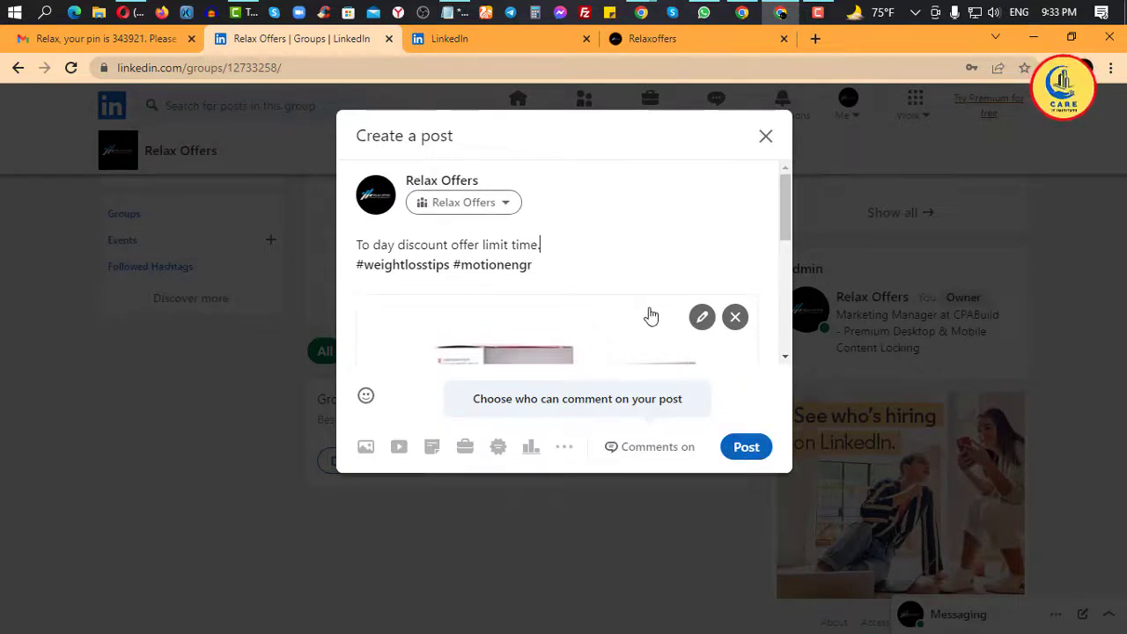
Publish the post in the group and check it in the group's feed.
left_click(748, 451)
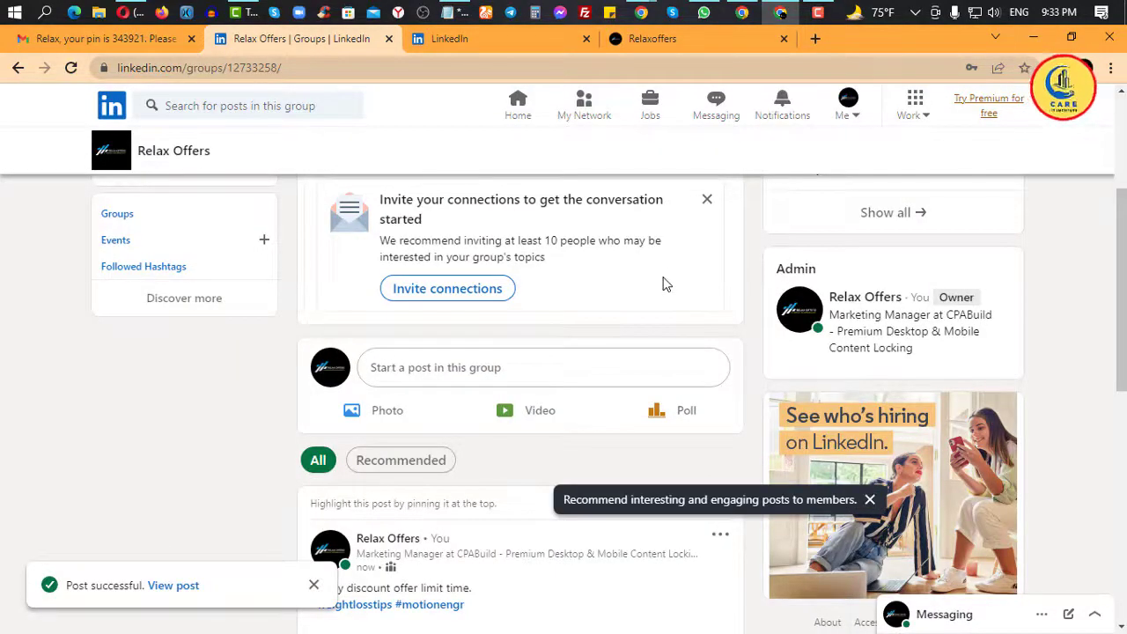
scroll(664, 284, "down", 4)
scroll(516, 301, "down", 3)
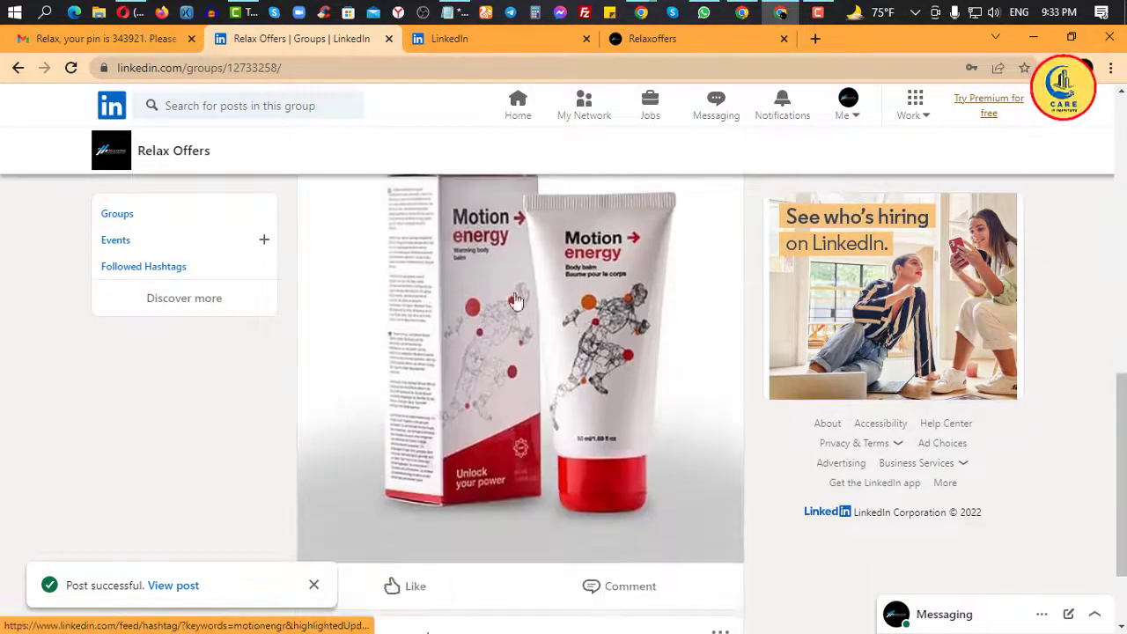
Review the published product photo, text and hashtags in the group's feed.
scroll(516, 301, "down", 2)
scroll(496, 311, "up", 1)
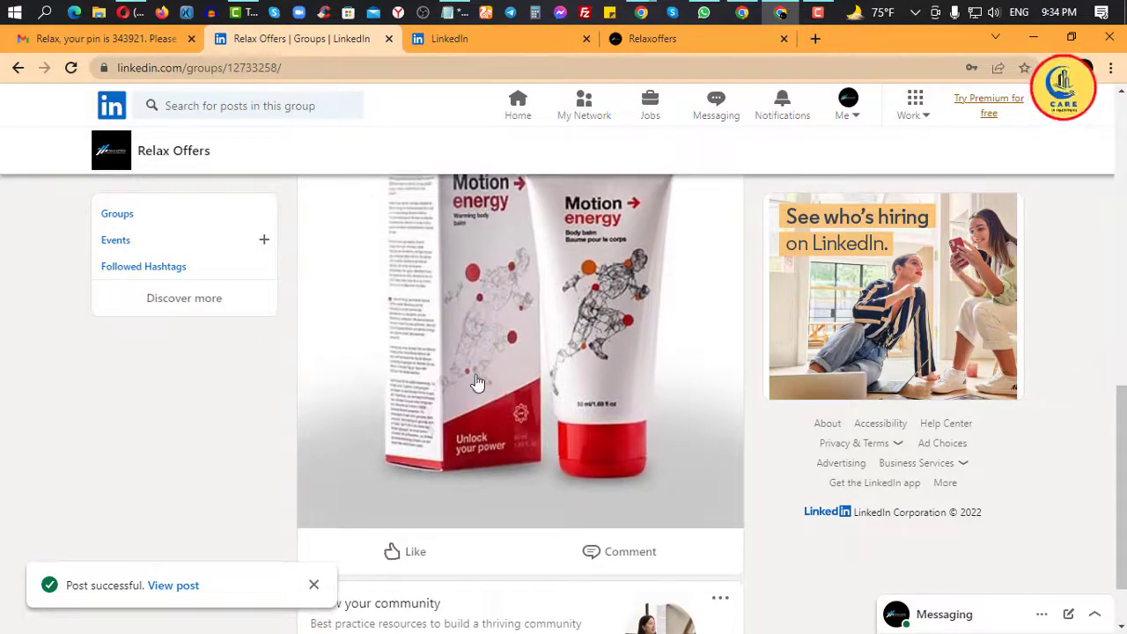
scroll(477, 382, "up", 5)
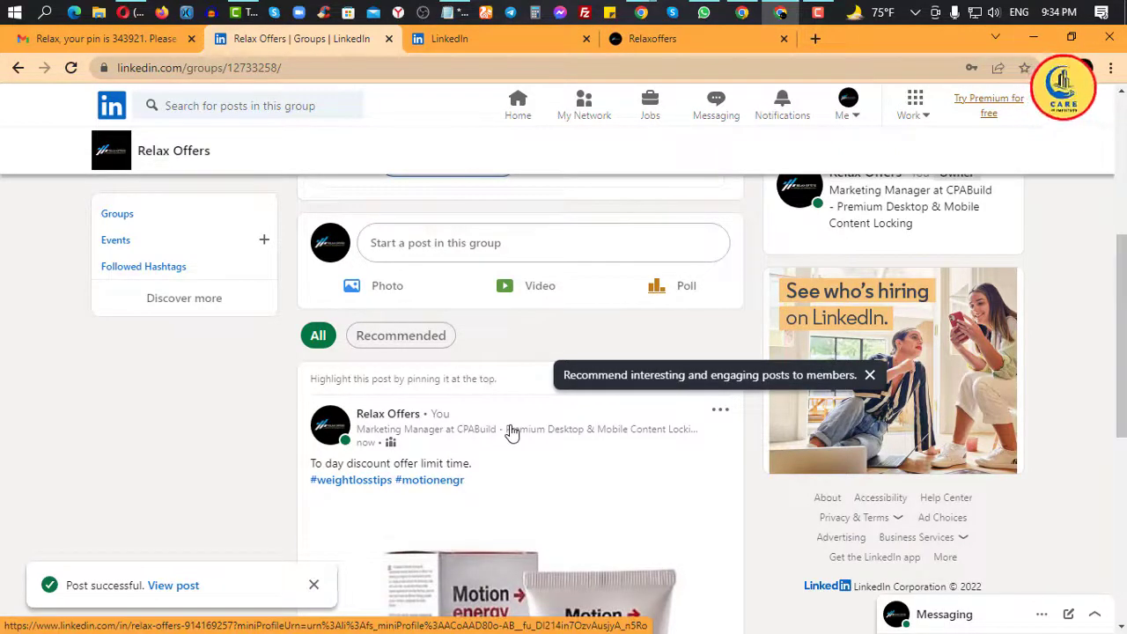
Start a photo post from the home feed with the $500 Amazon gift card image and accept the image preview.
left_click(519, 117)
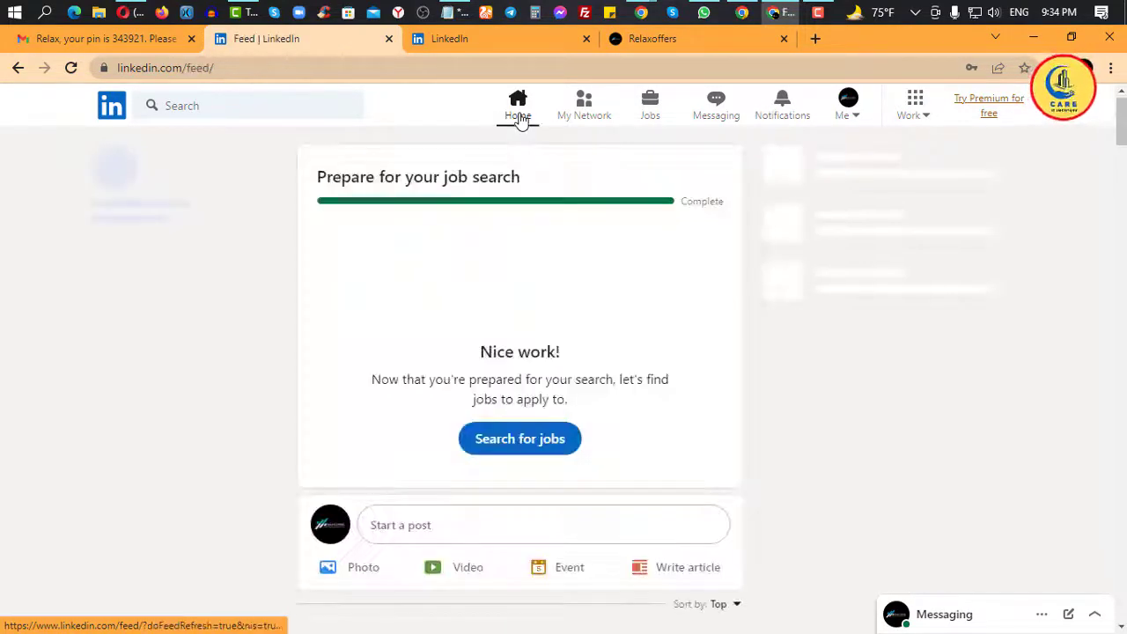
scroll(541, 340, "down", 2)
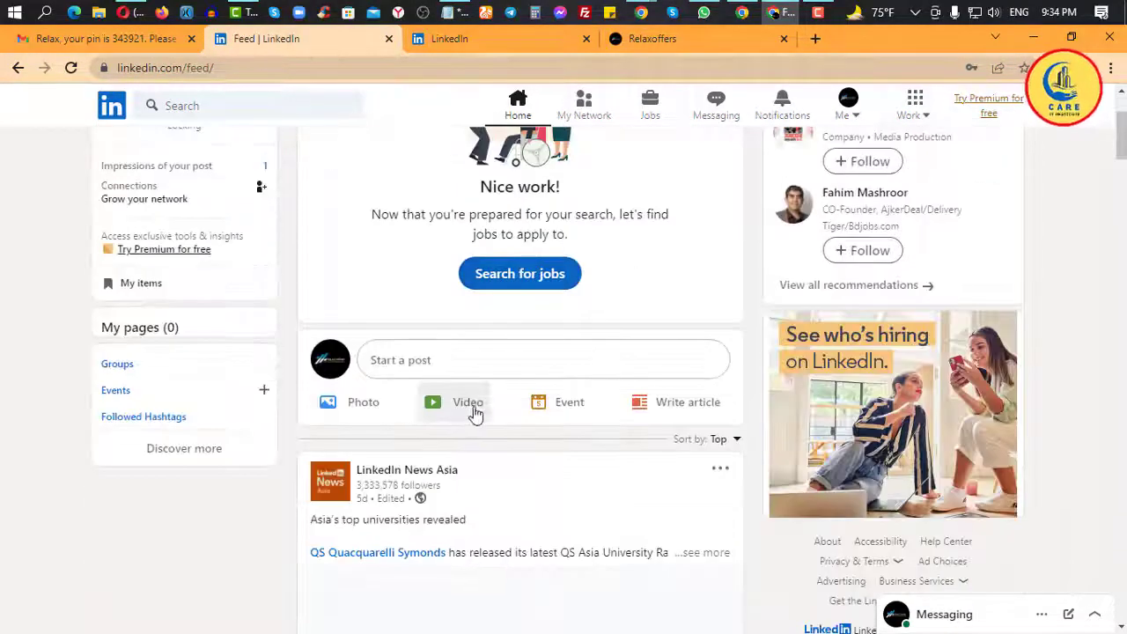
left_click(366, 412)
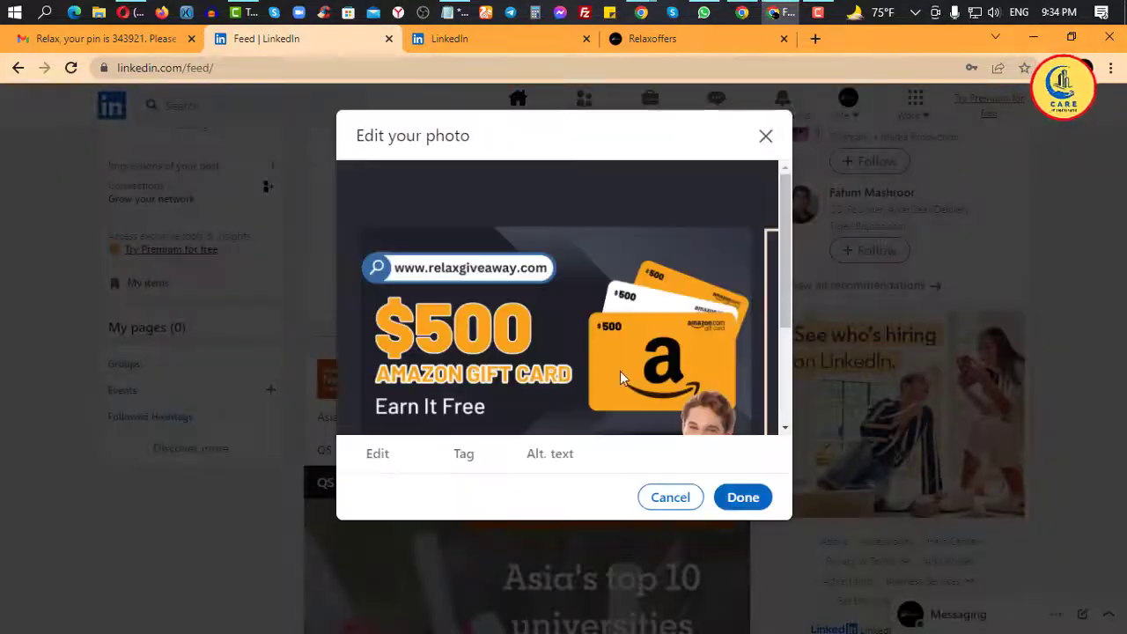
scroll(626, 351, "down", 3)
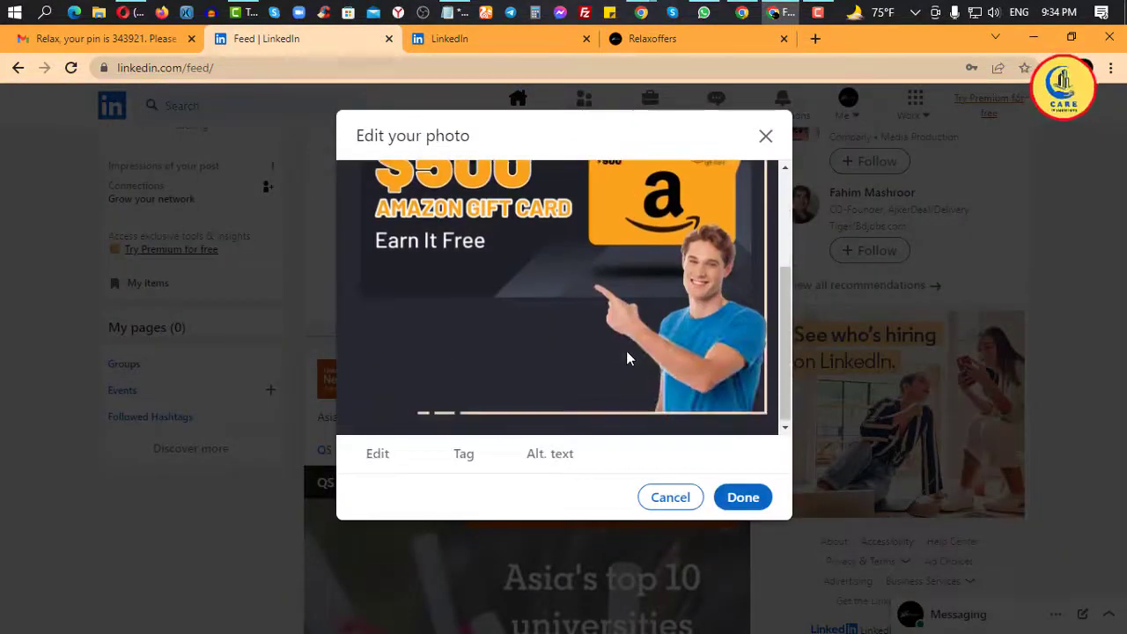
scroll(626, 356, "up", 2)
scroll(626, 357, "down", 1)
scroll(589, 341, "up", 1)
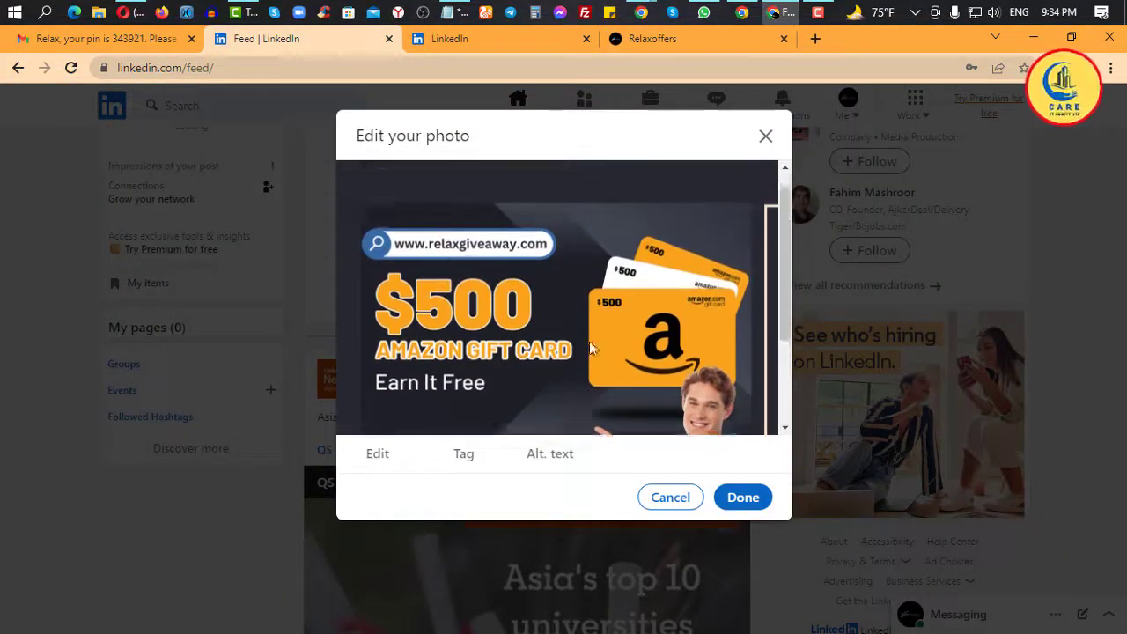
left_click(745, 509)
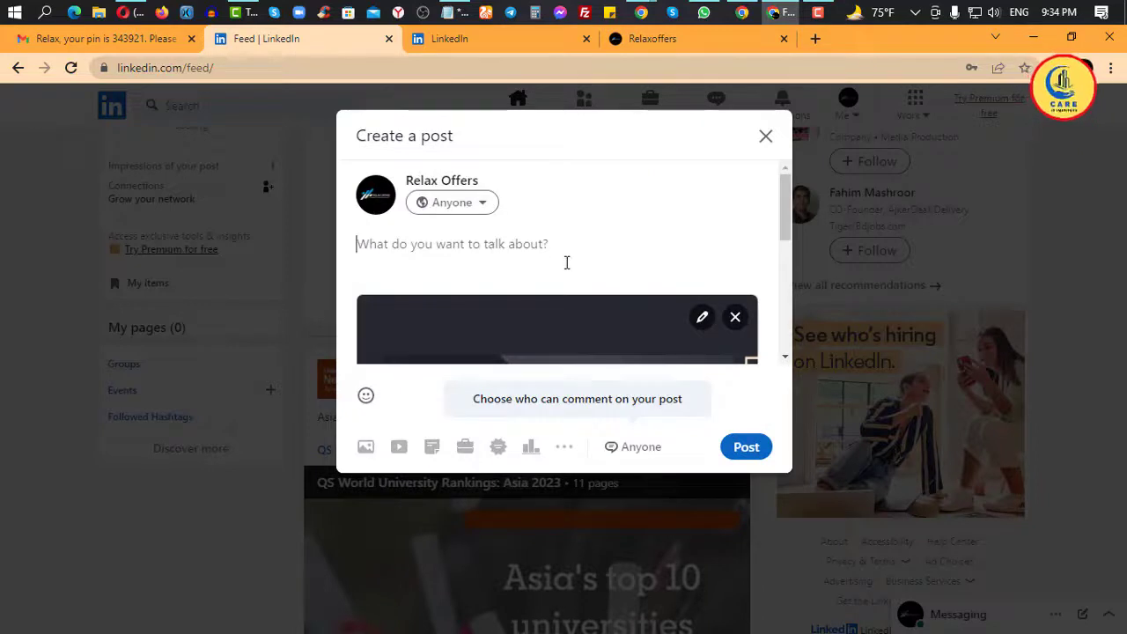
Look over the gift card post draft and discard it without saving.
scroll(567, 263, "down", 3)
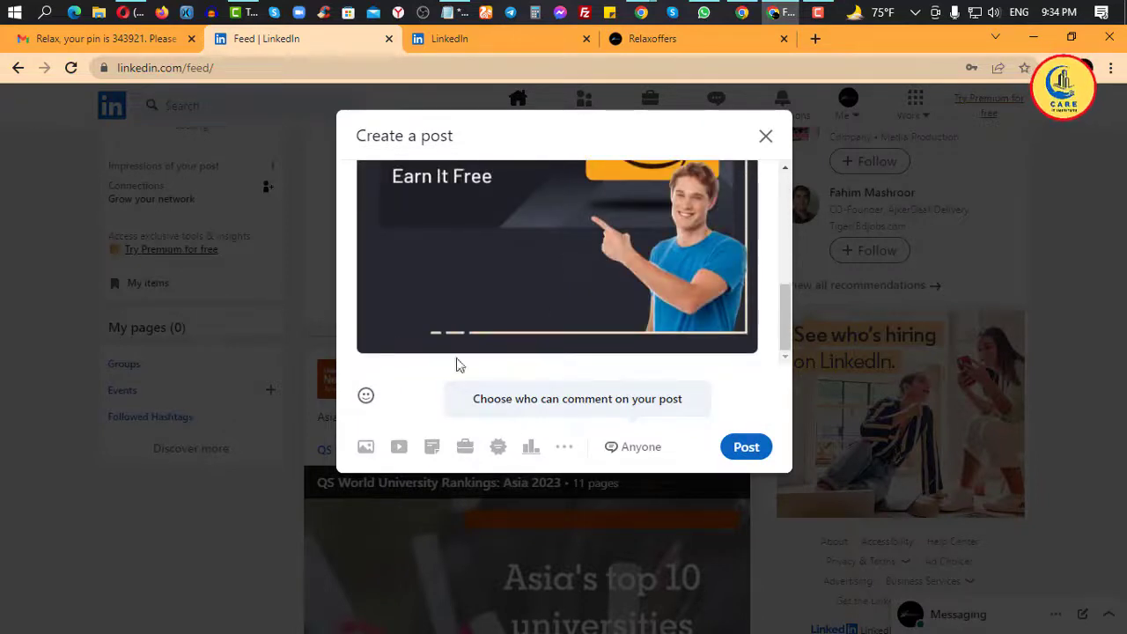
scroll(454, 249, "up", 5)
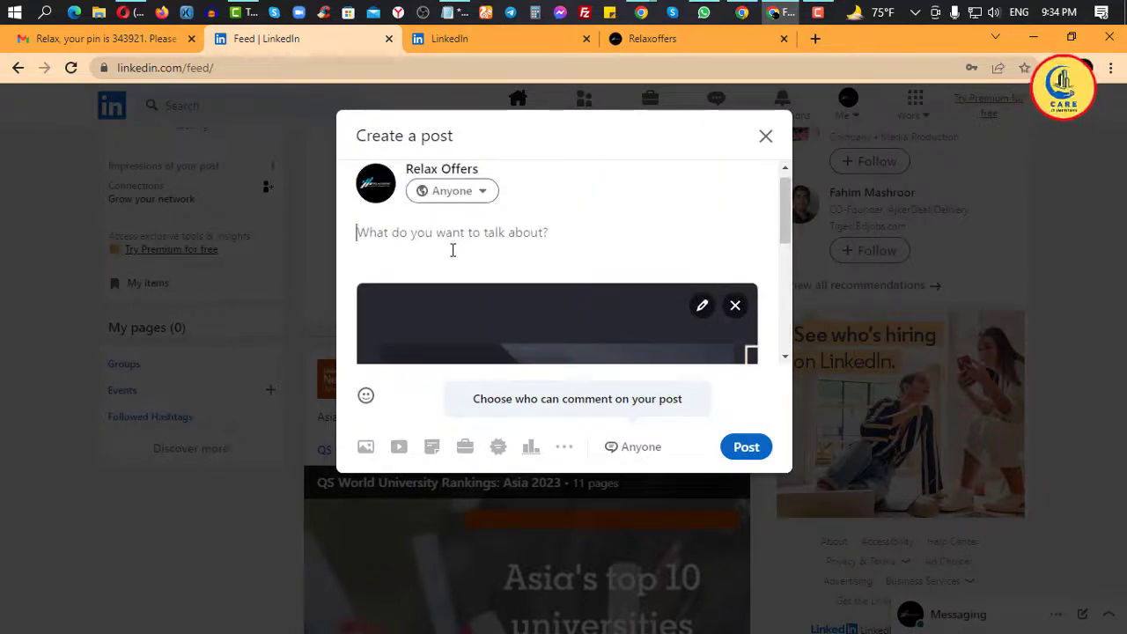
left_click(766, 141)
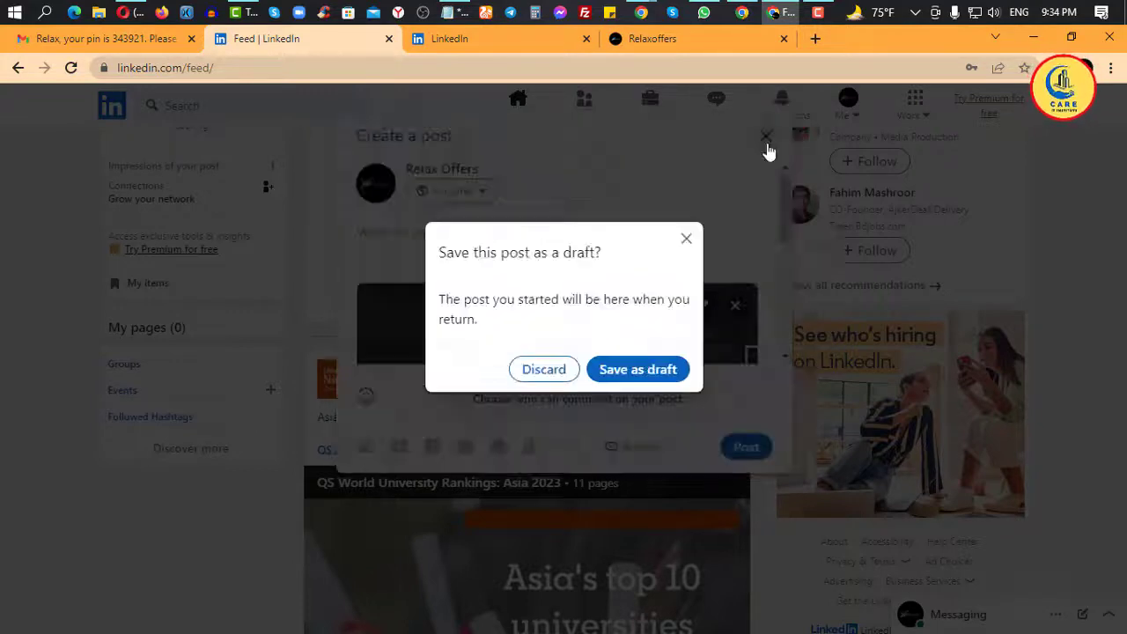
left_click(564, 372)
scroll(699, 364, "up", 2)
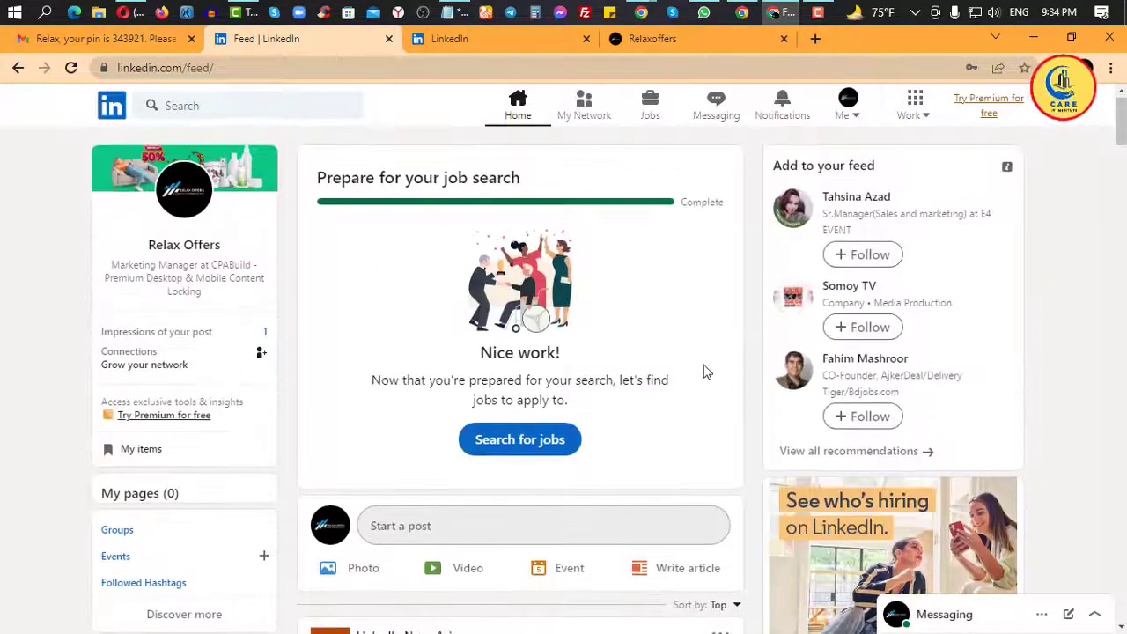
Open the Events page from the home feed and look through the recommended events.
scroll(704, 372, "down", 3)
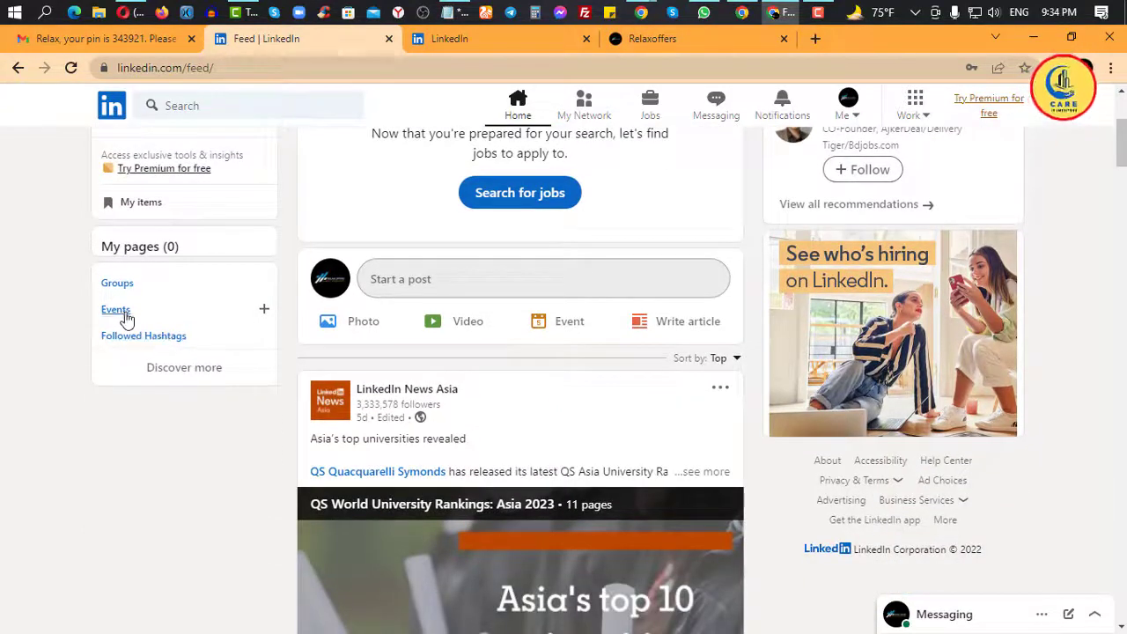
left_click(124, 313)
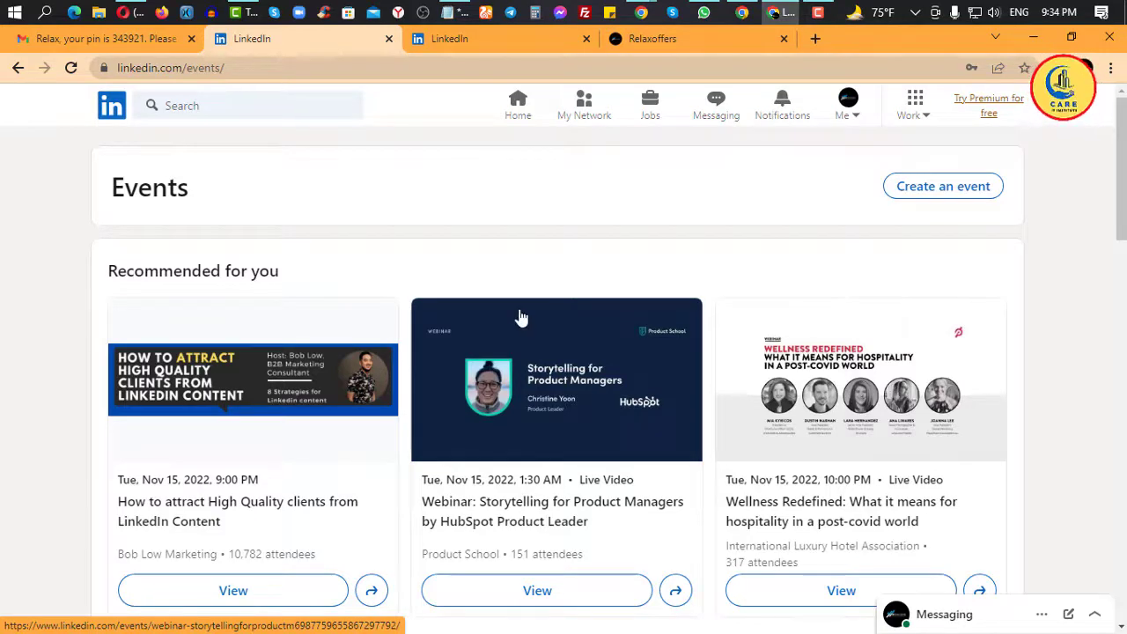
scroll(520, 317, "down", 3)
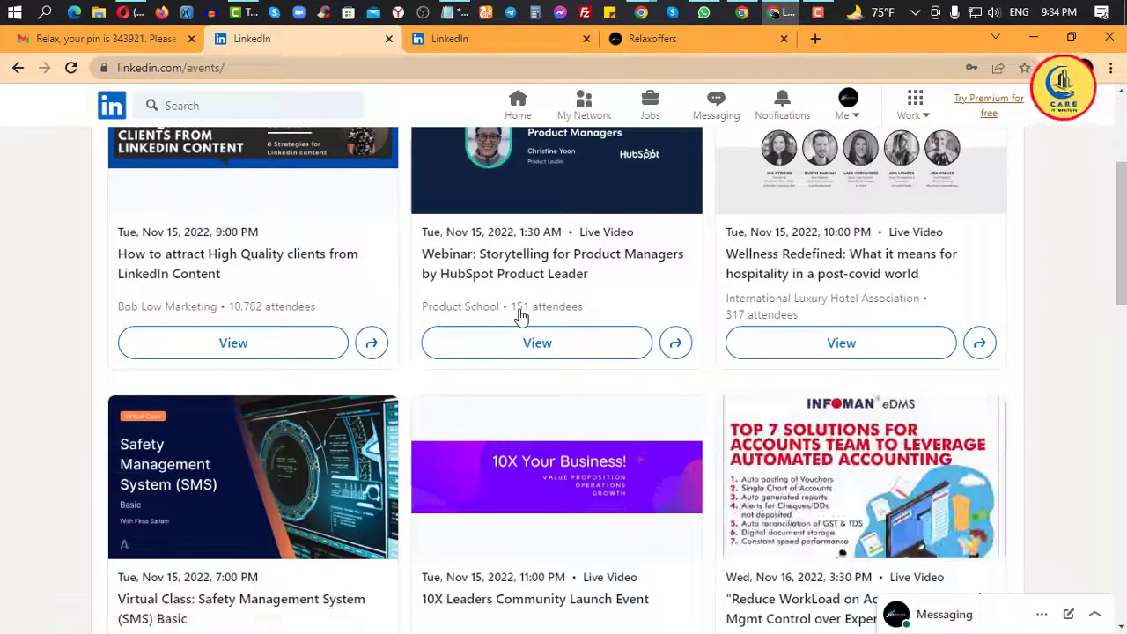
scroll(521, 317, "up", 3)
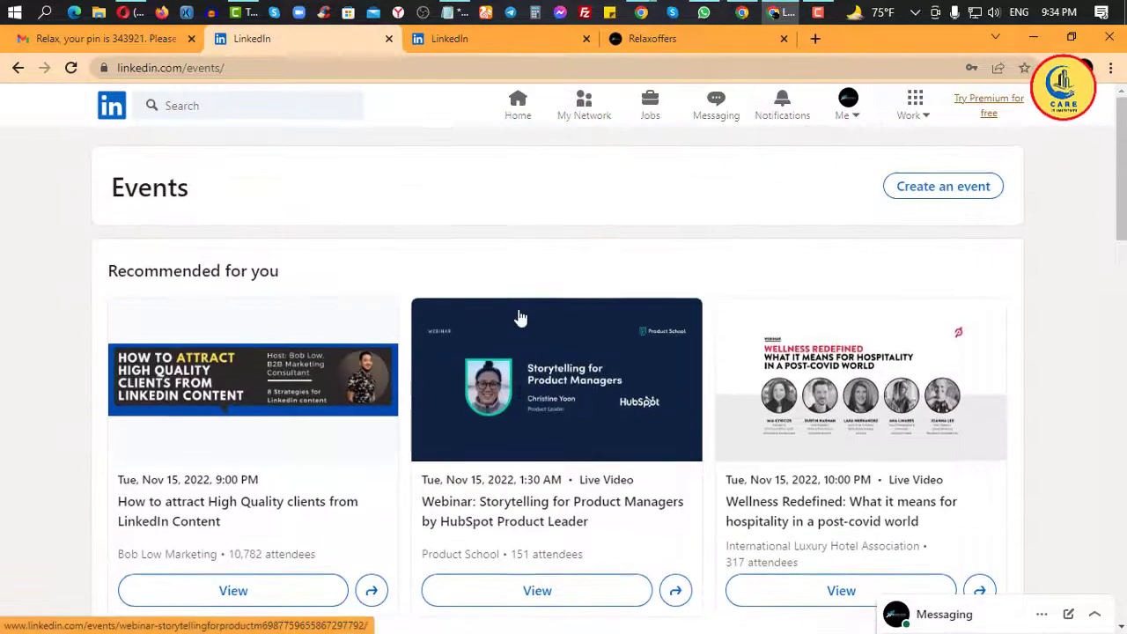
Open a new event form and examine its cover image, event type, name, and start and end date and time fields.
left_click(932, 187)
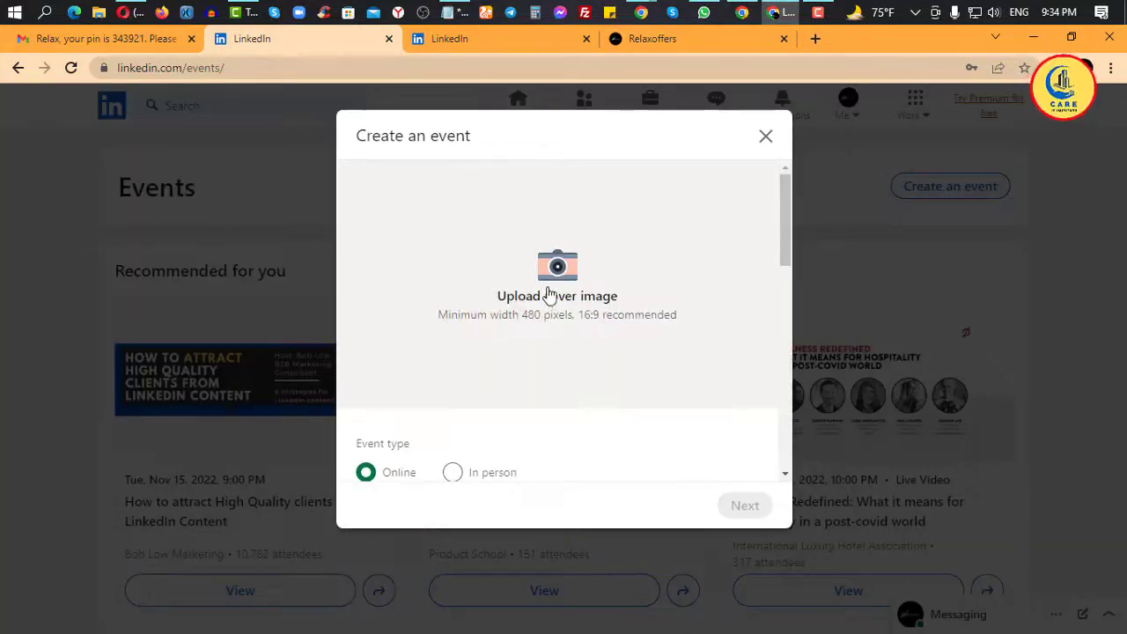
scroll(564, 289, "down", 2)
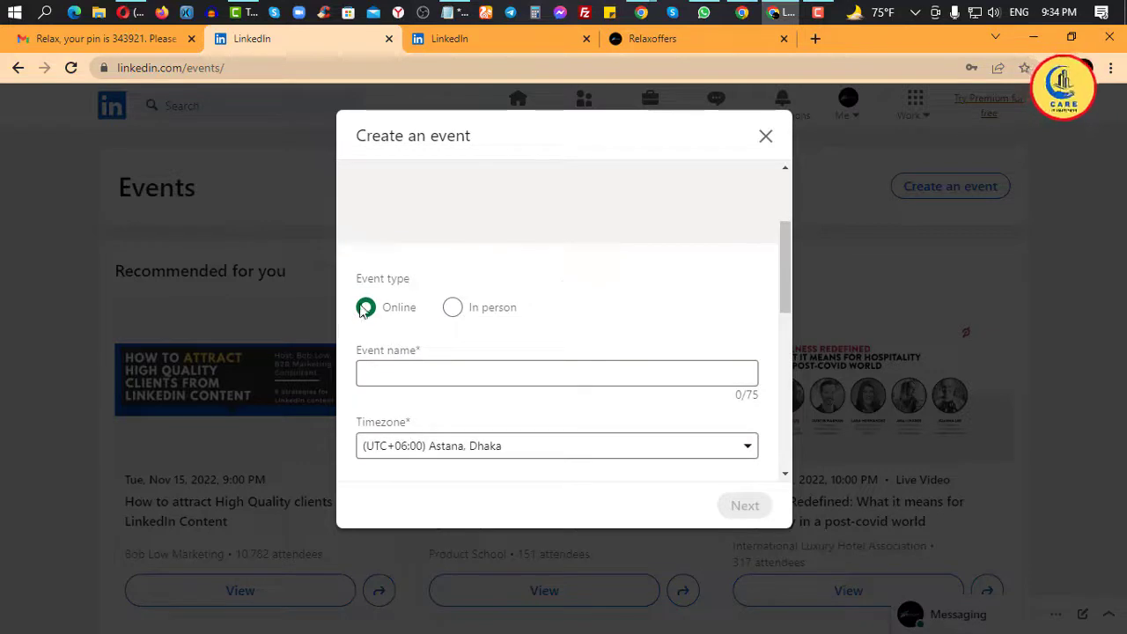
left_click(378, 374)
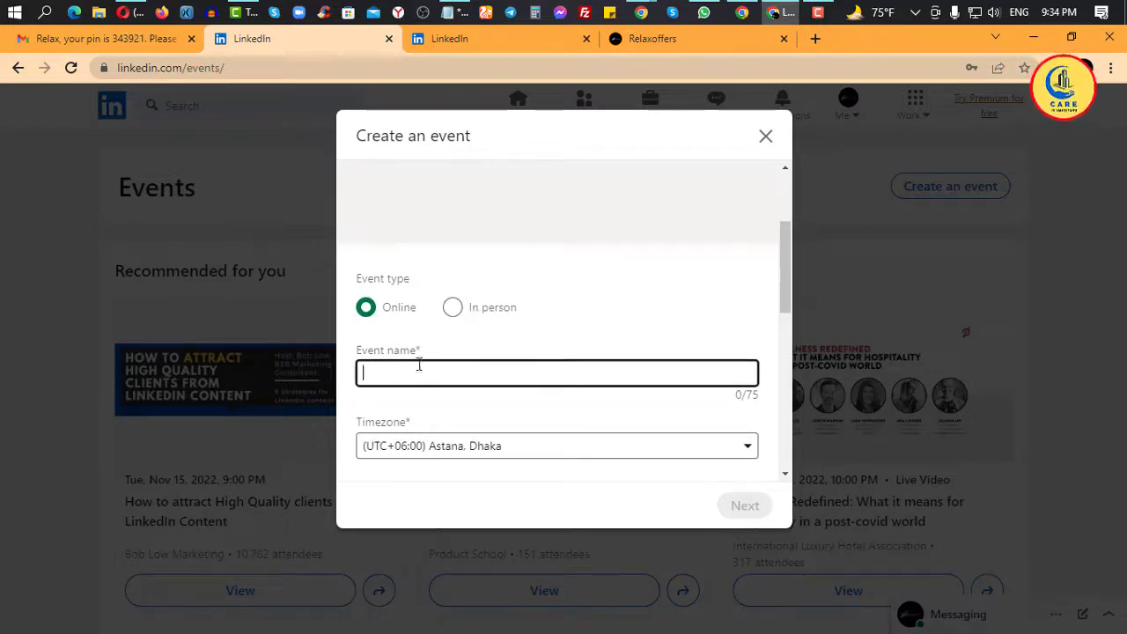
scroll(496, 332, "down", 3)
left_click(406, 266)
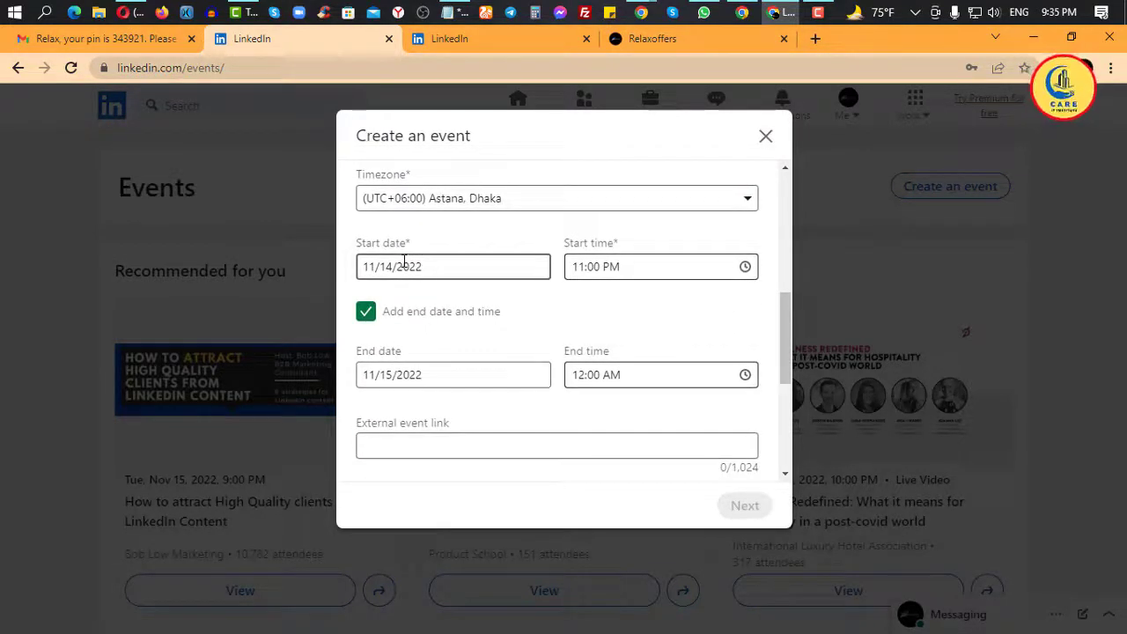
left_click(592, 273)
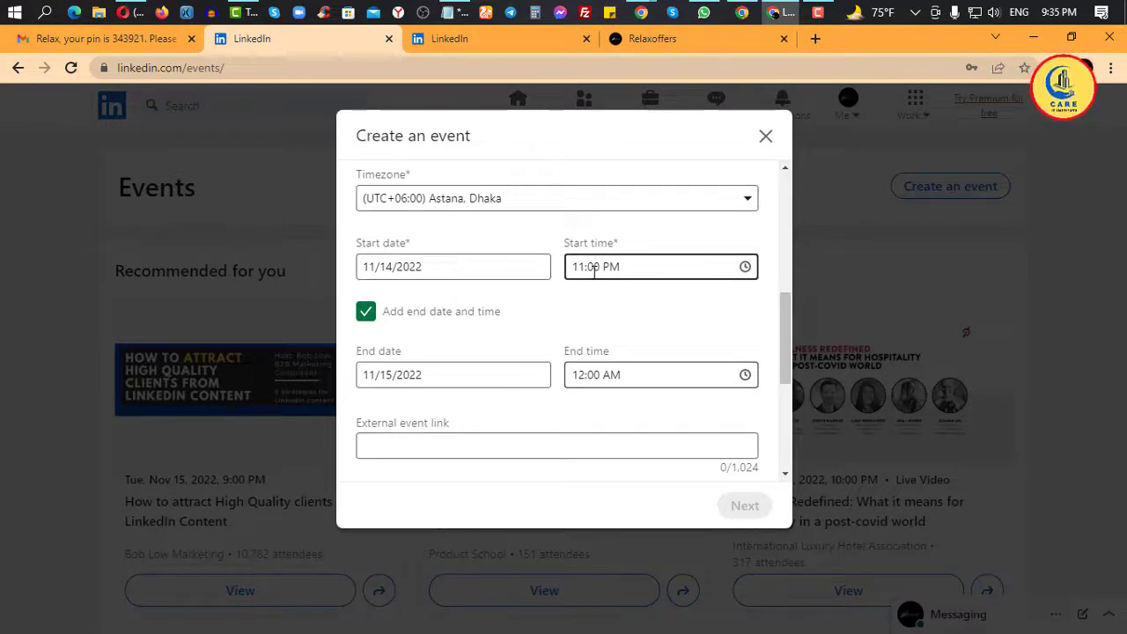
left_click(383, 377)
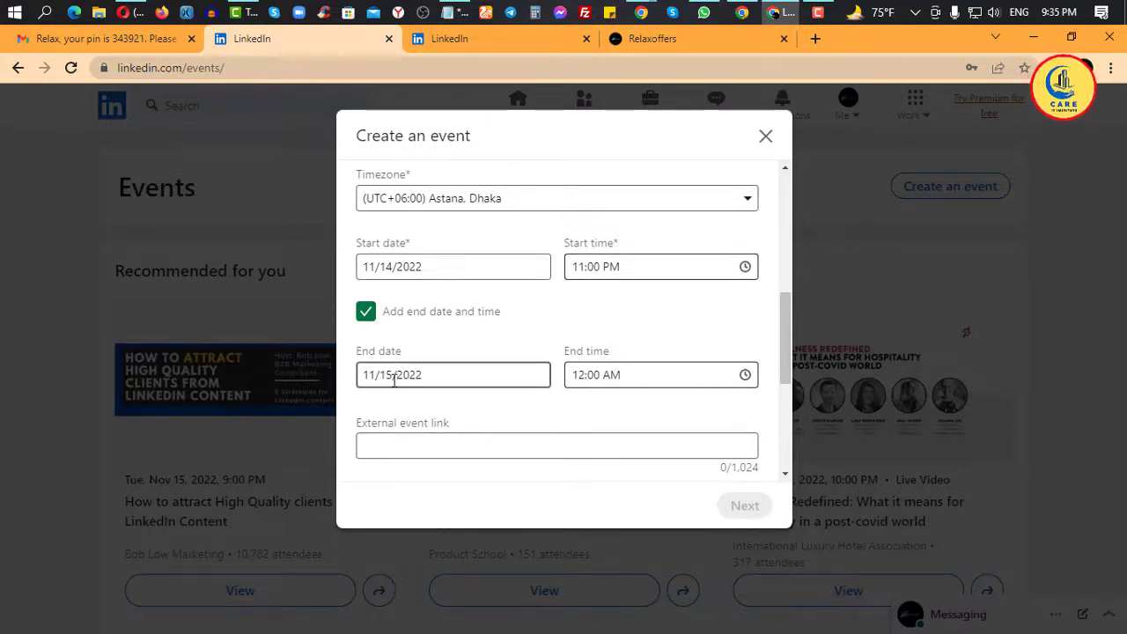
left_click(587, 377)
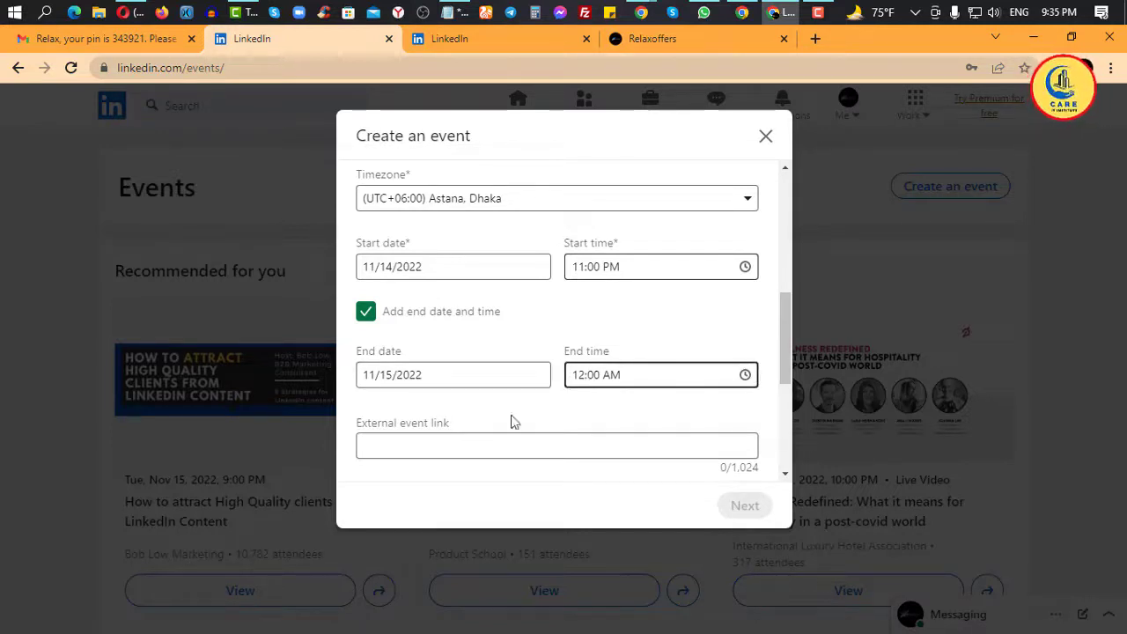
Examine the external event link and description fields of the event form.
left_click(449, 445)
scroll(433, 414, "down", 1)
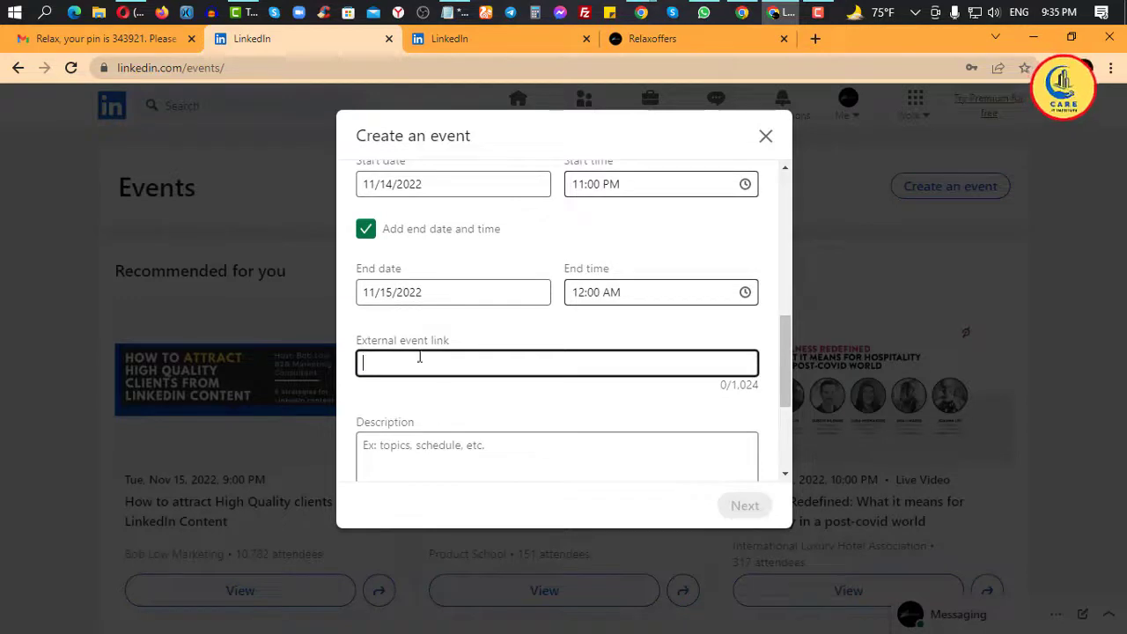
scroll(508, 393, "down", 3)
left_click(398, 250)
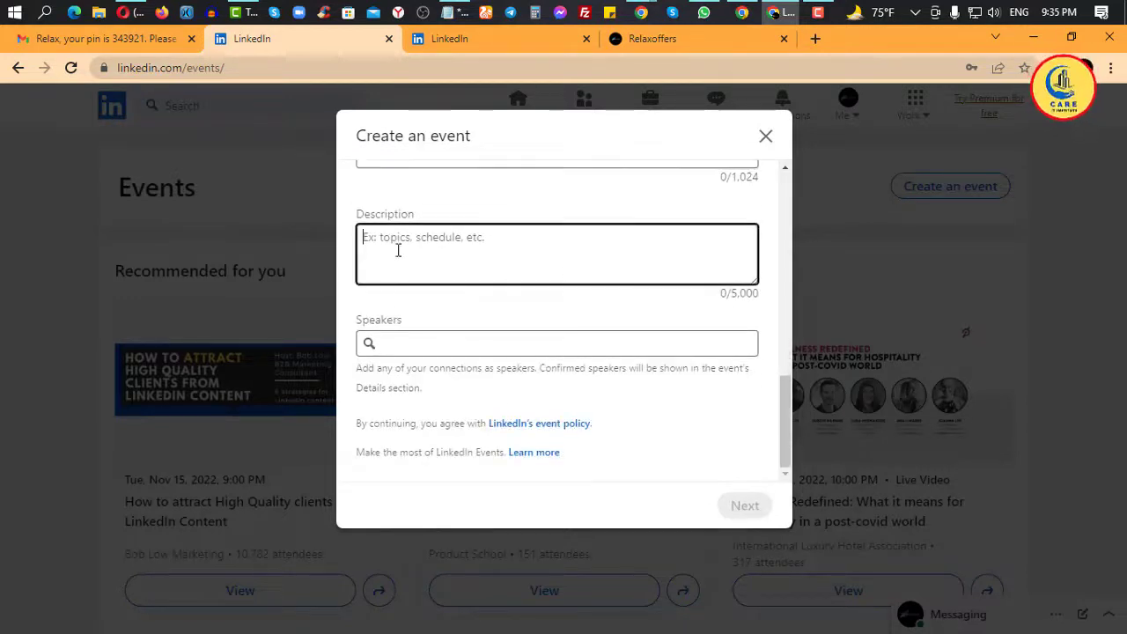
Try searching for event speakers with "fer" and "wwe", and clear the search text.
left_click(381, 346)
type("r")
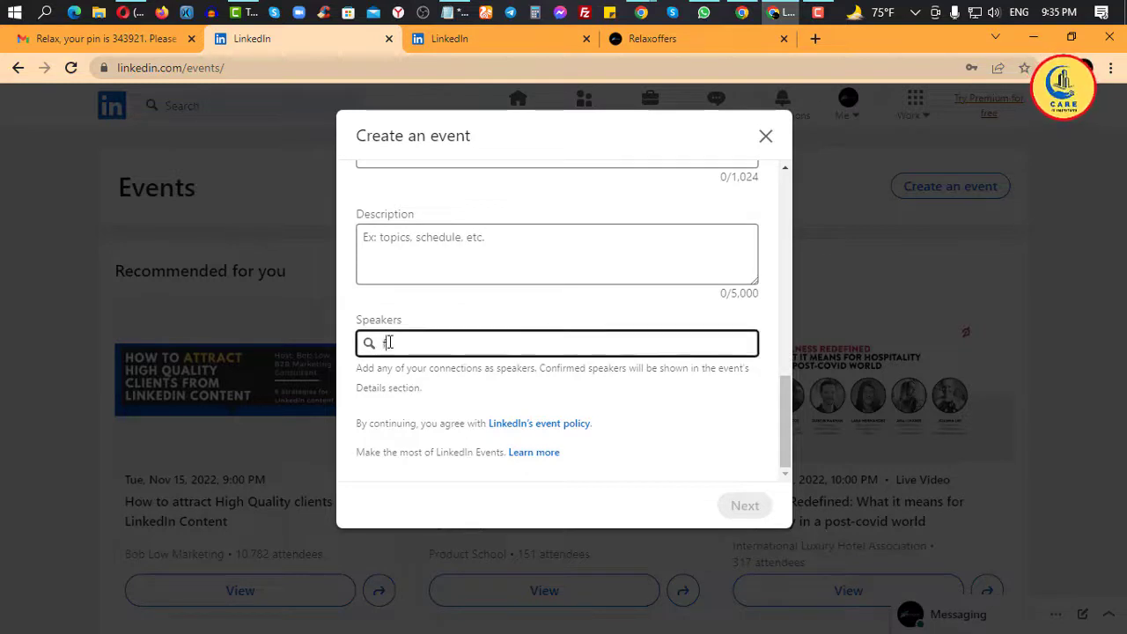
type("er")
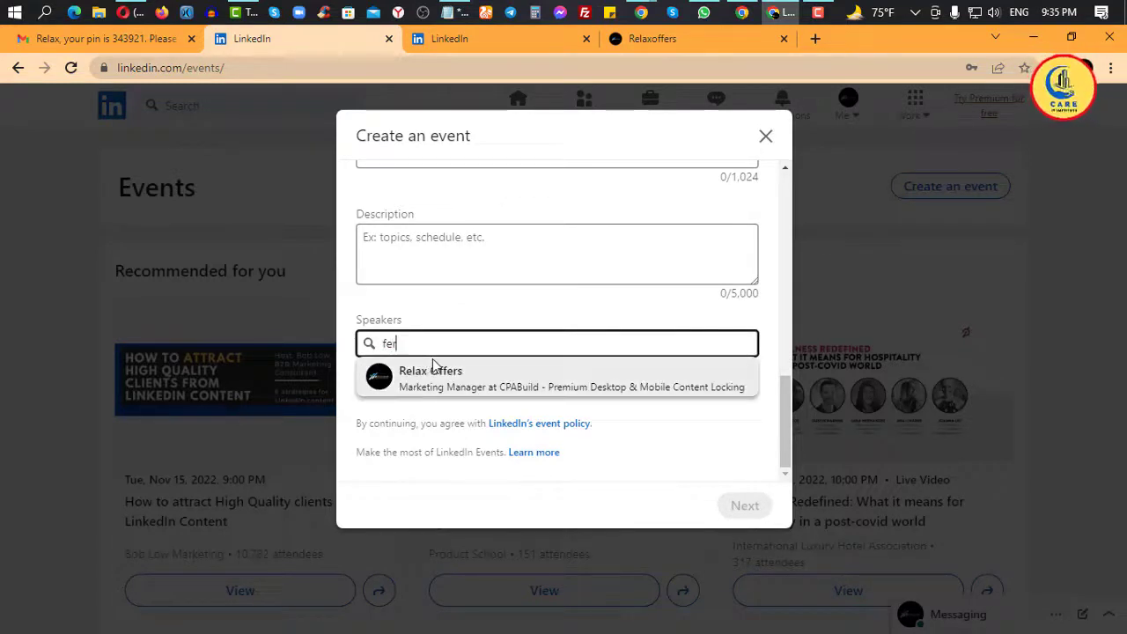
left_click_drag(435, 347, 374, 343)
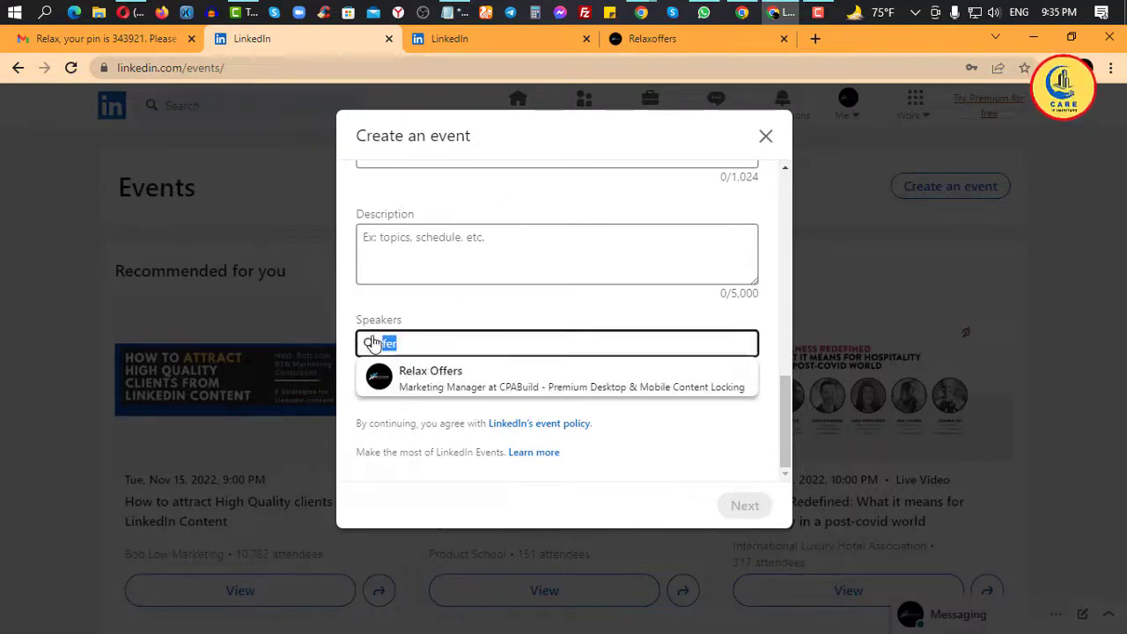
type("w")
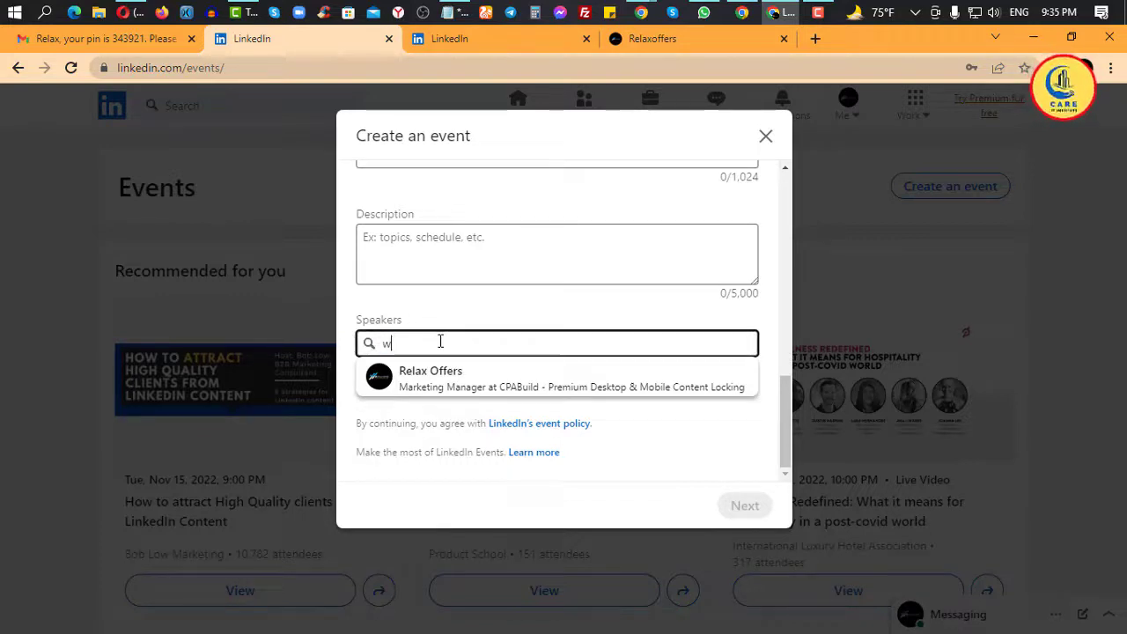
type("we")
double_click(398, 342)
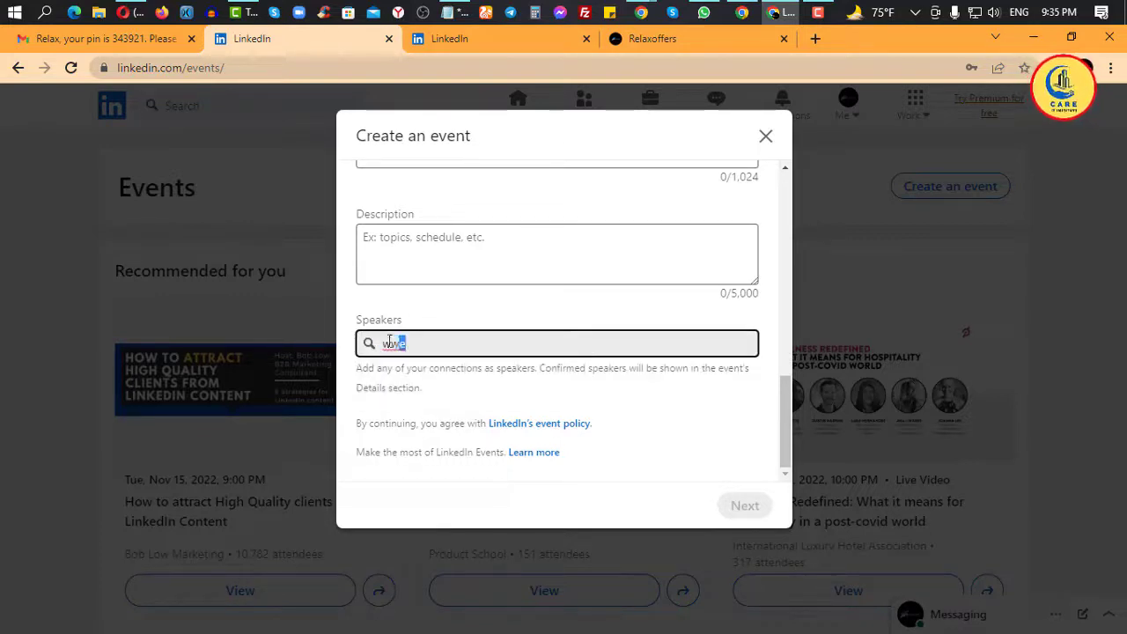
key("BackSpace")
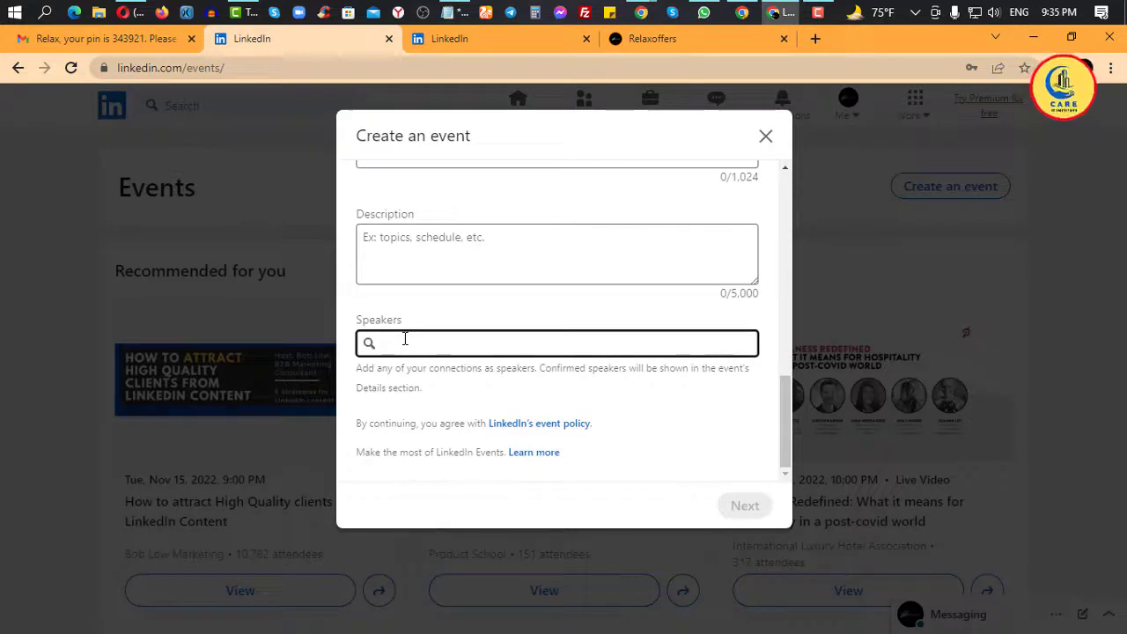
Close the event form without creating an event and return to the home feed.
scroll(694, 476, "up", 5)
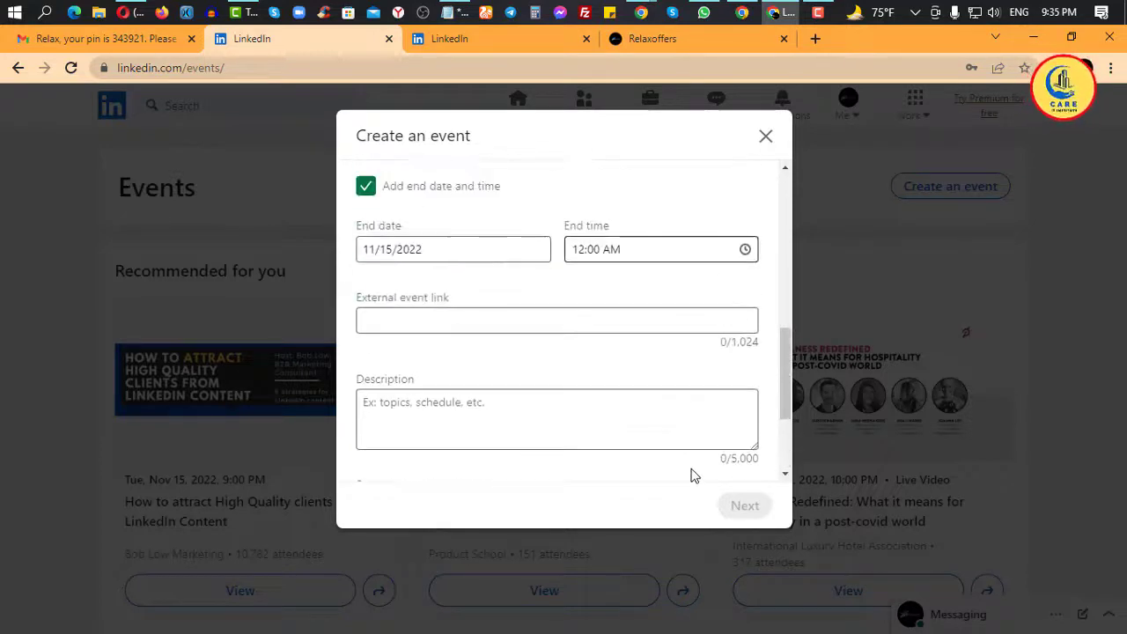
left_click(766, 138)
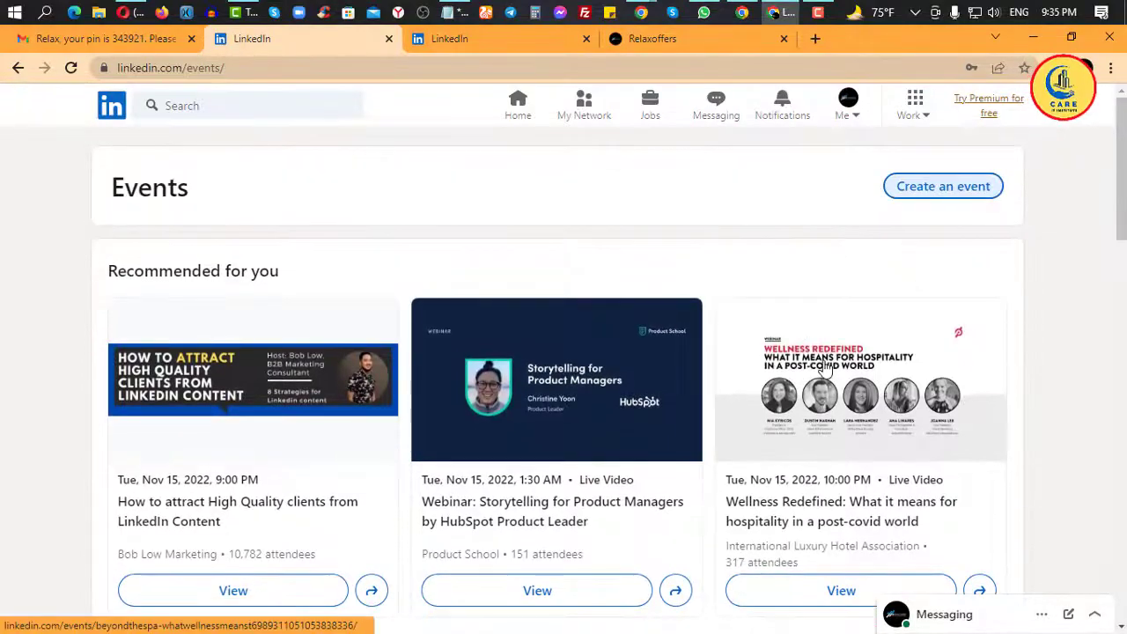
left_click(511, 115)
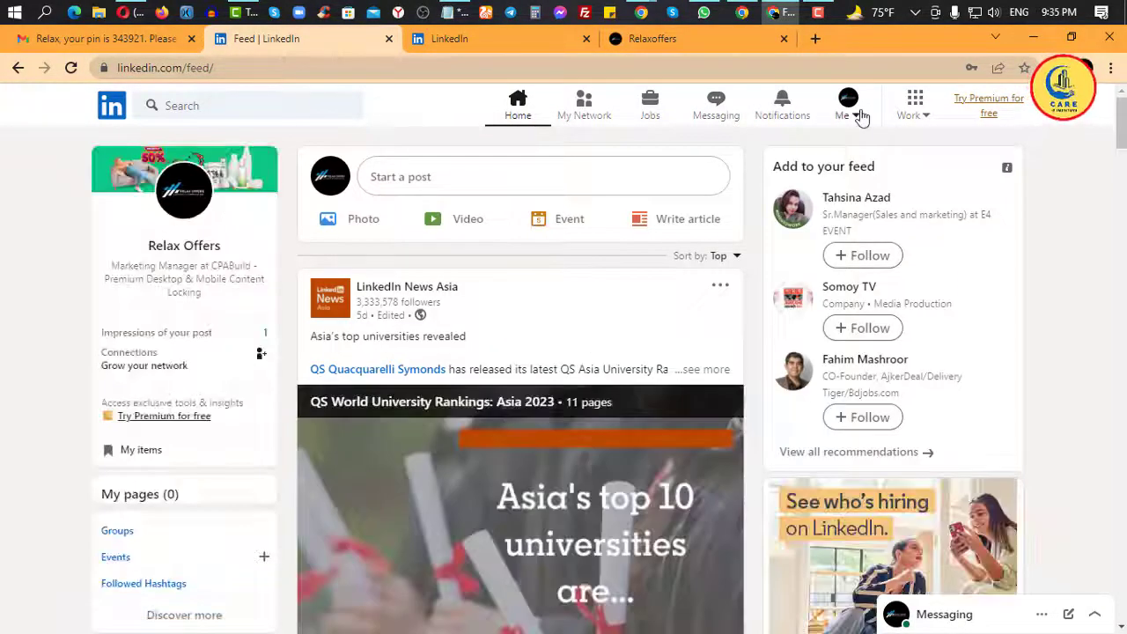
scroll(955, 403, "down", 4)
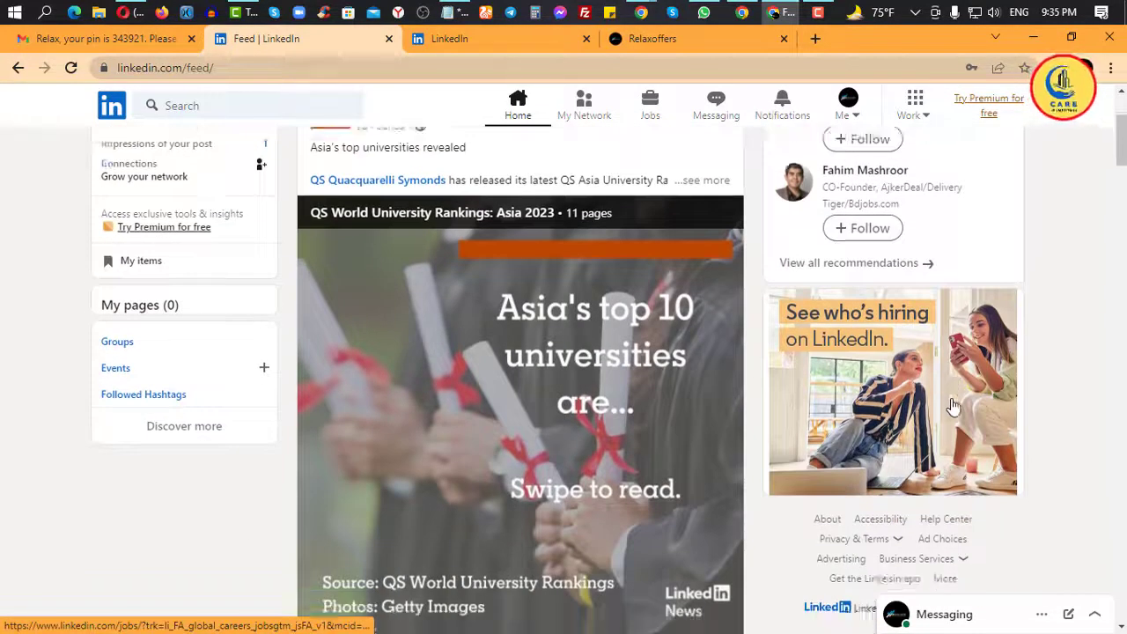
Look over the account options and the LinkedIn products and business services, and start creating a company page.
scroll(951, 404, "up", 5)
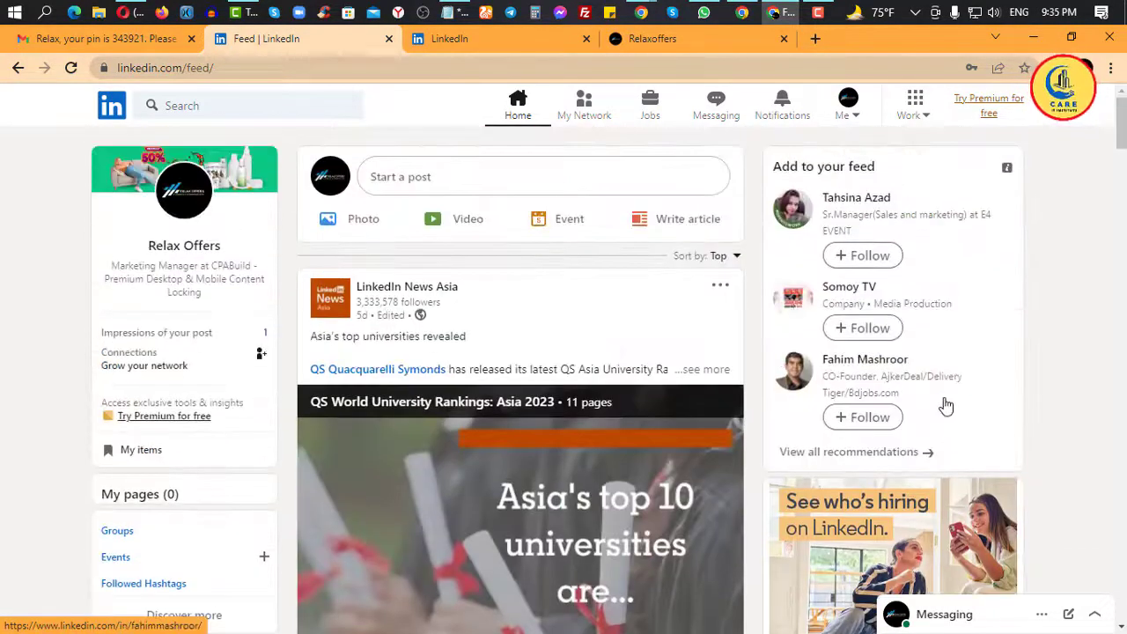
left_click(847, 114)
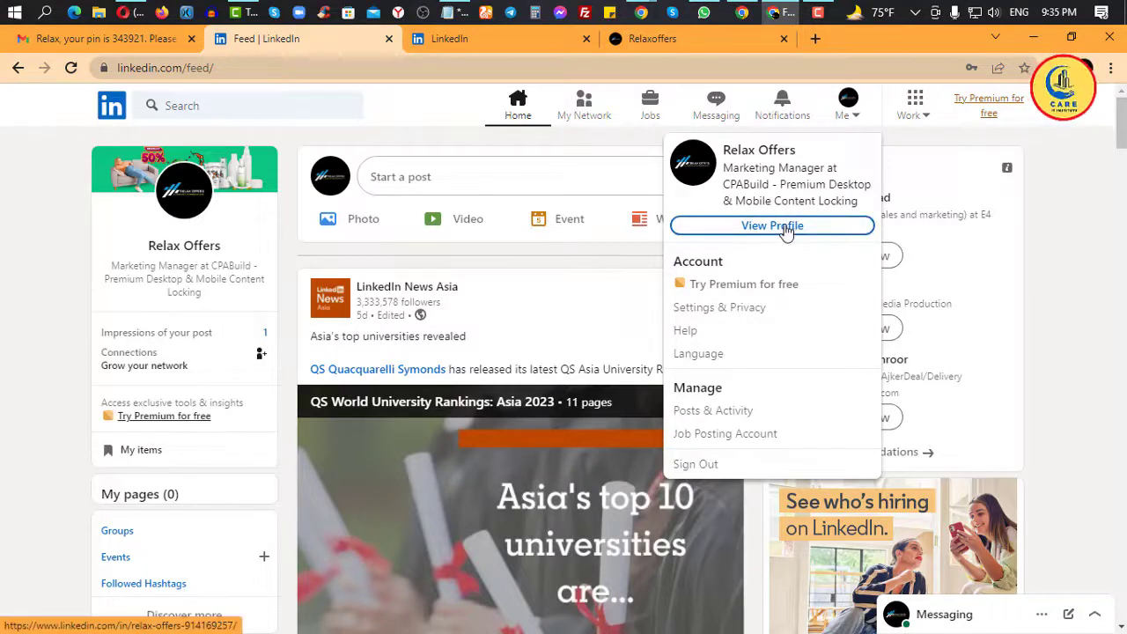
left_click(925, 117)
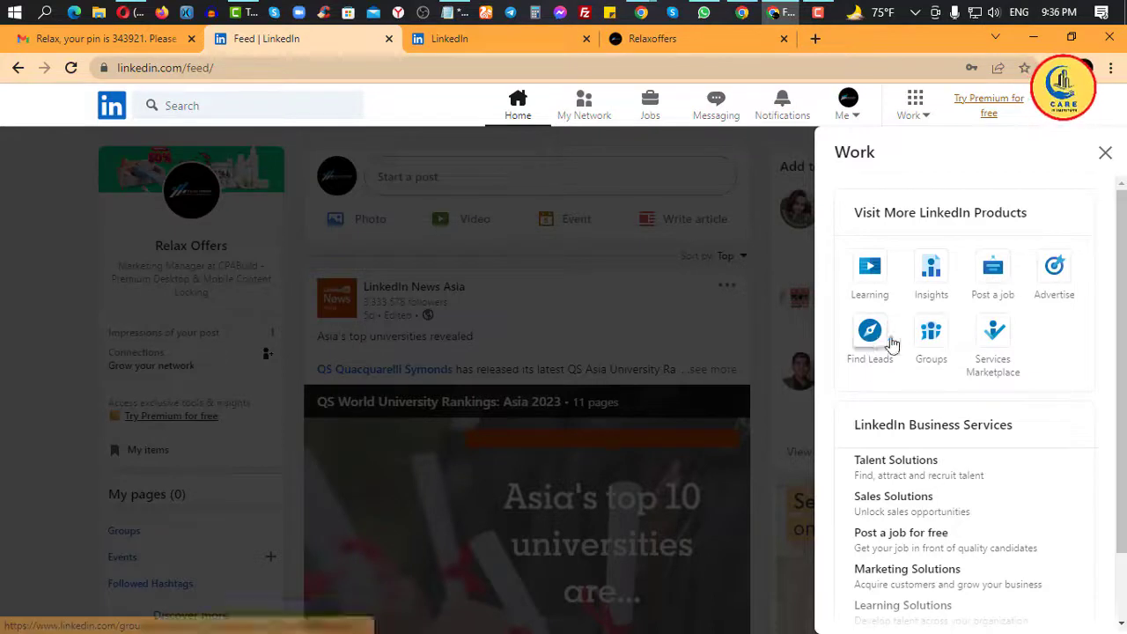
scroll(996, 447, "down", 1)
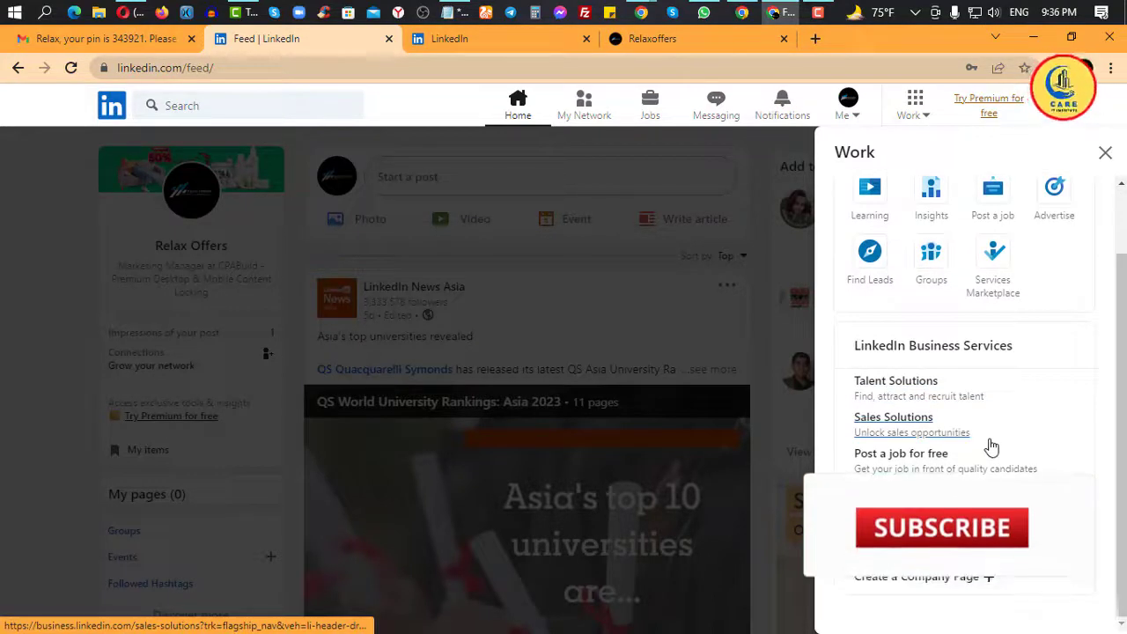
left_click(918, 576)
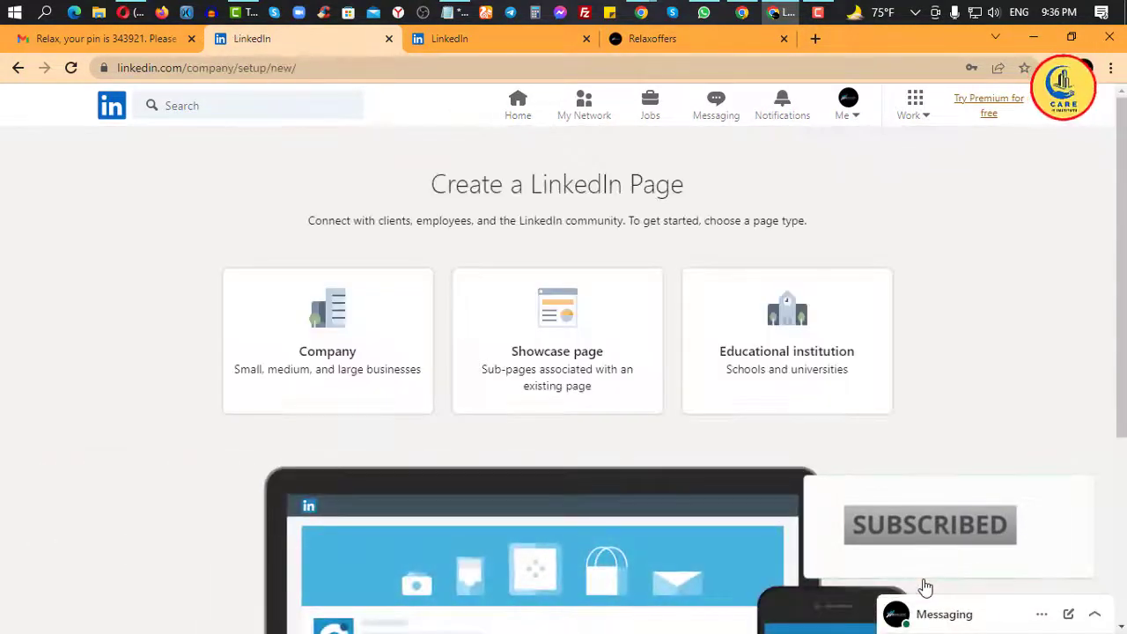
Review the available LinkedIn page types and choose Company for the new page.
scroll(771, 414, "down", 3)
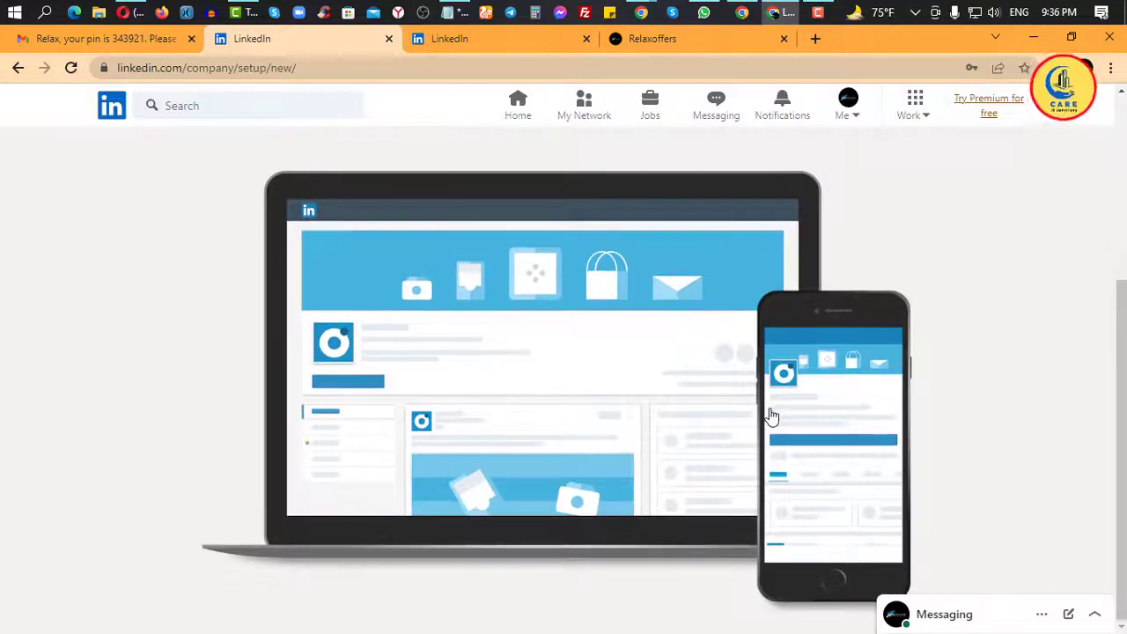
scroll(771, 415, "up", 3)
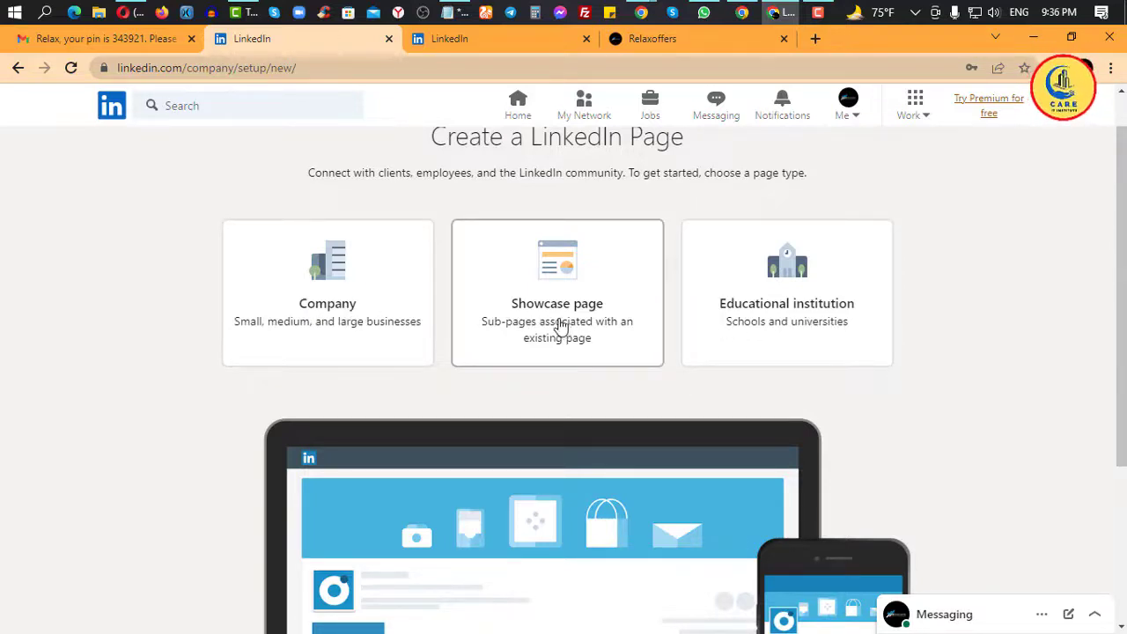
left_click(337, 302)
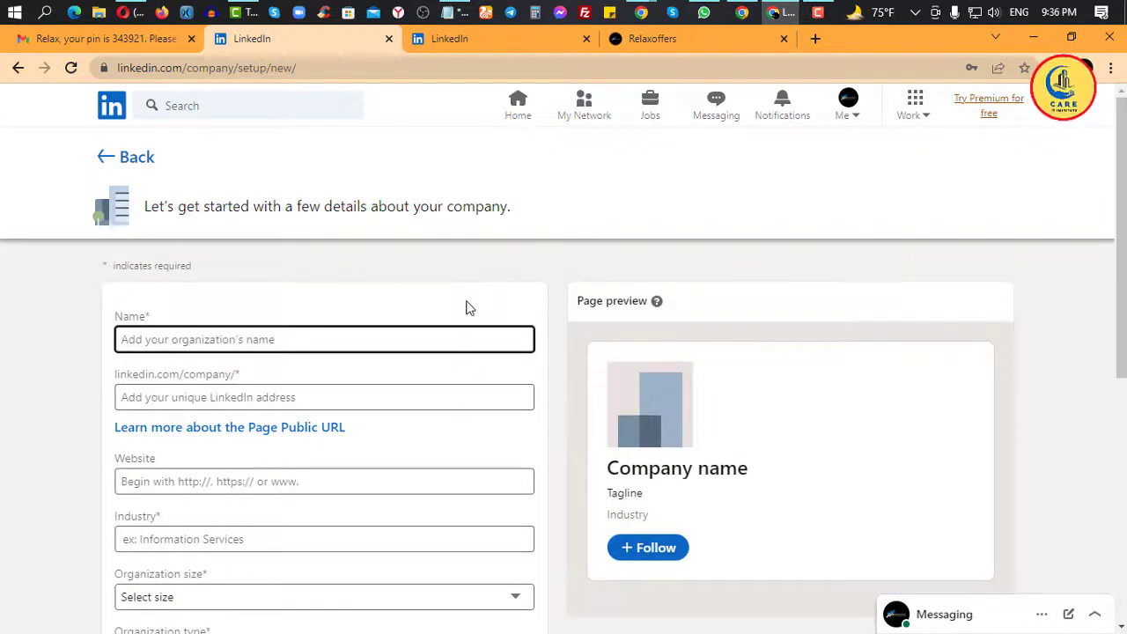
Fill in the company page name with the suggested Relax Giveaway and change it to Relax Offers.
left_click(184, 339)
left_click(233, 374)
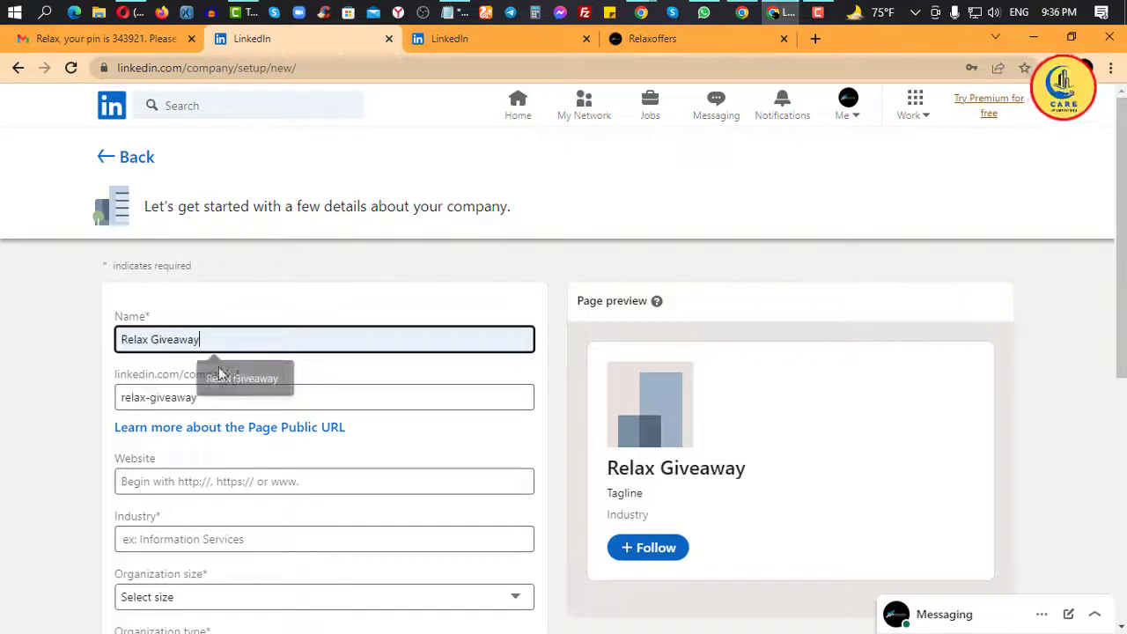
left_click_drag(151, 341, 267, 344)
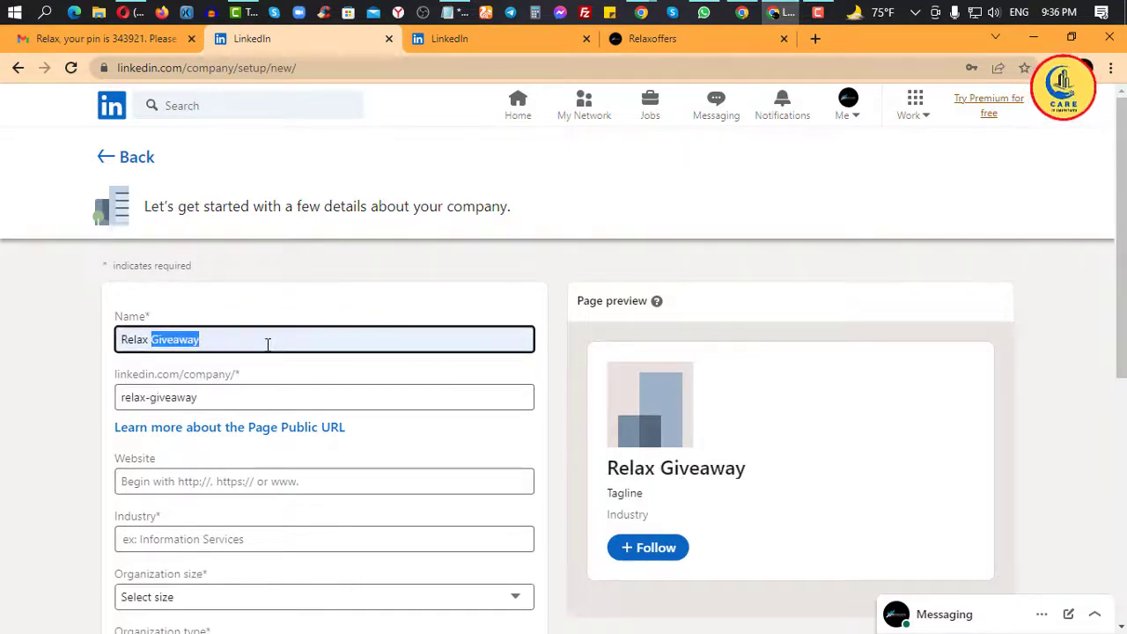
type("Offers")
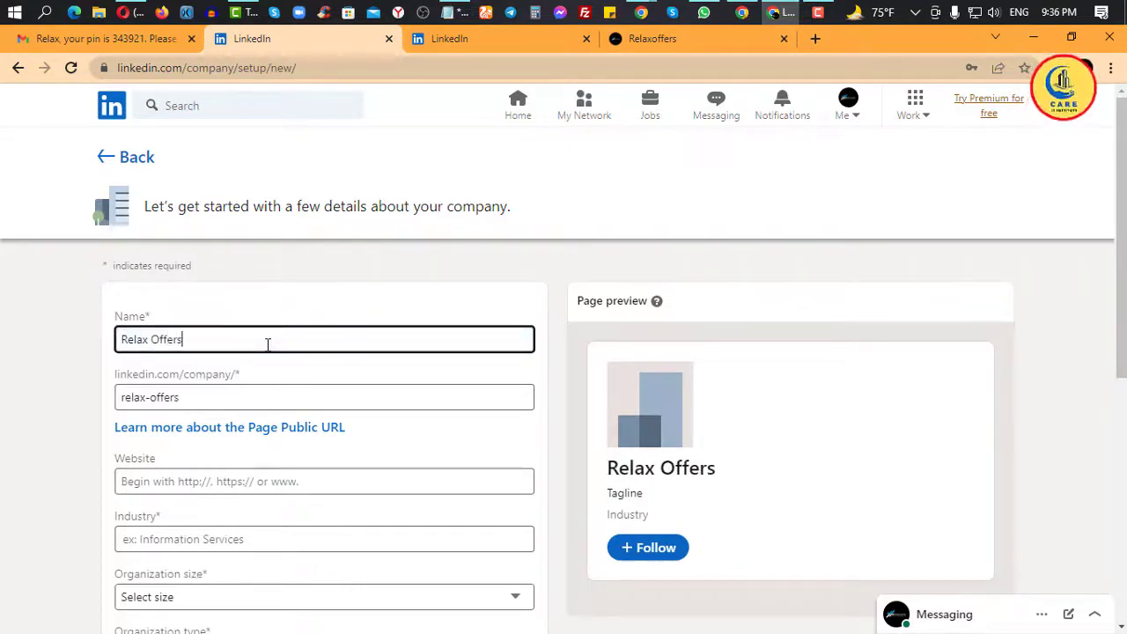
Remove the hyphen from the page's public LinkedIn address so it reads relaxoffers.
left_click(200, 393)
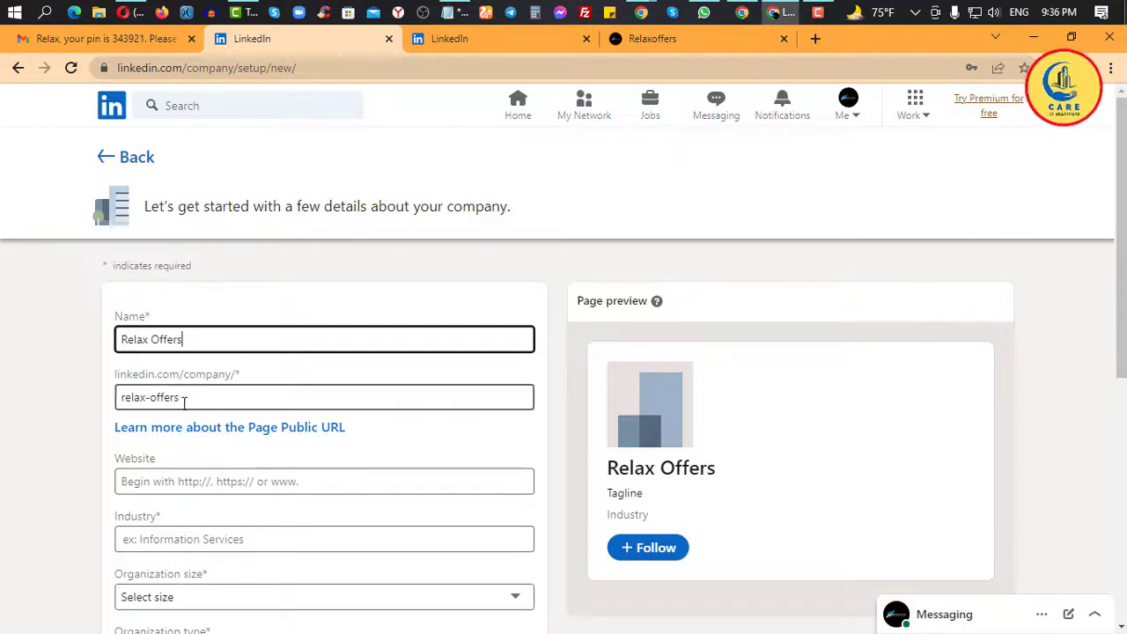
left_click(151, 398)
key("BackSpace")
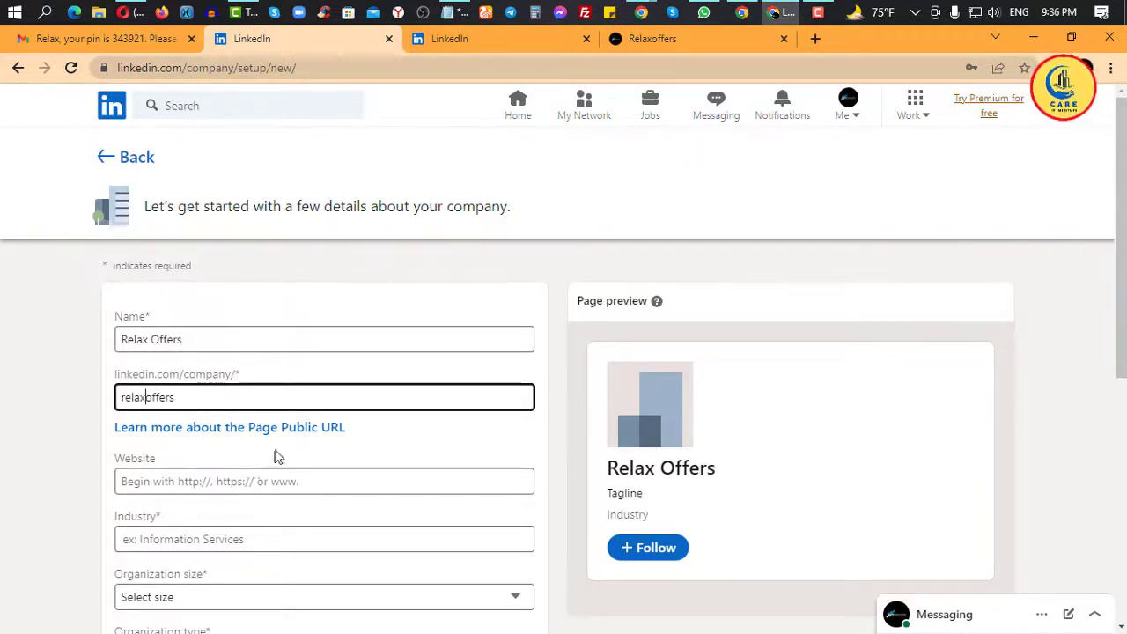
left_click(398, 440)
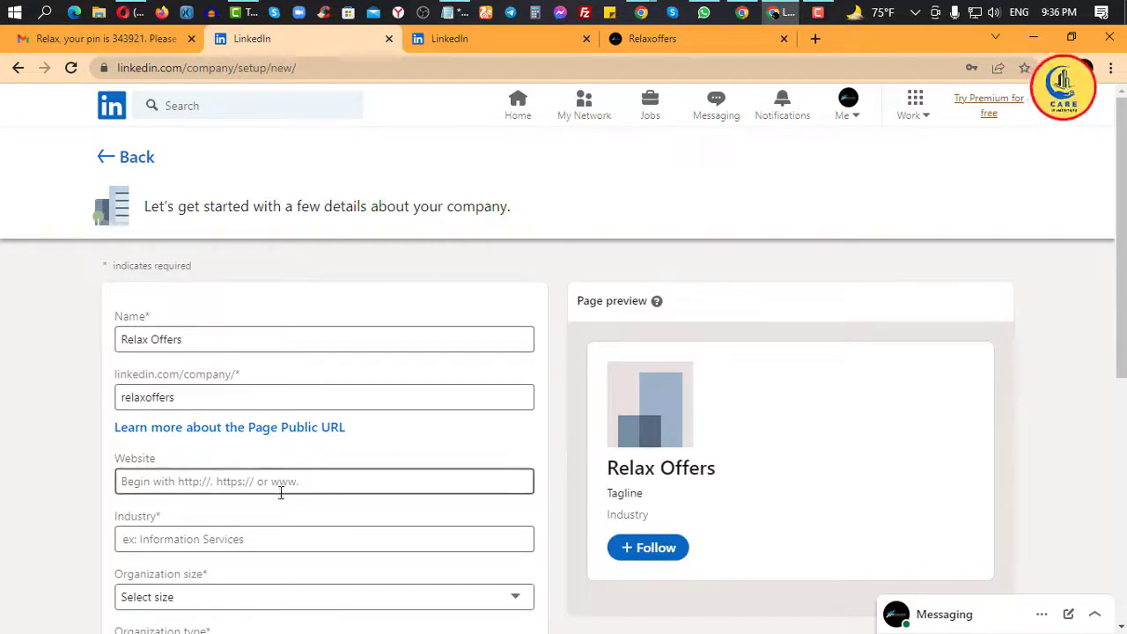